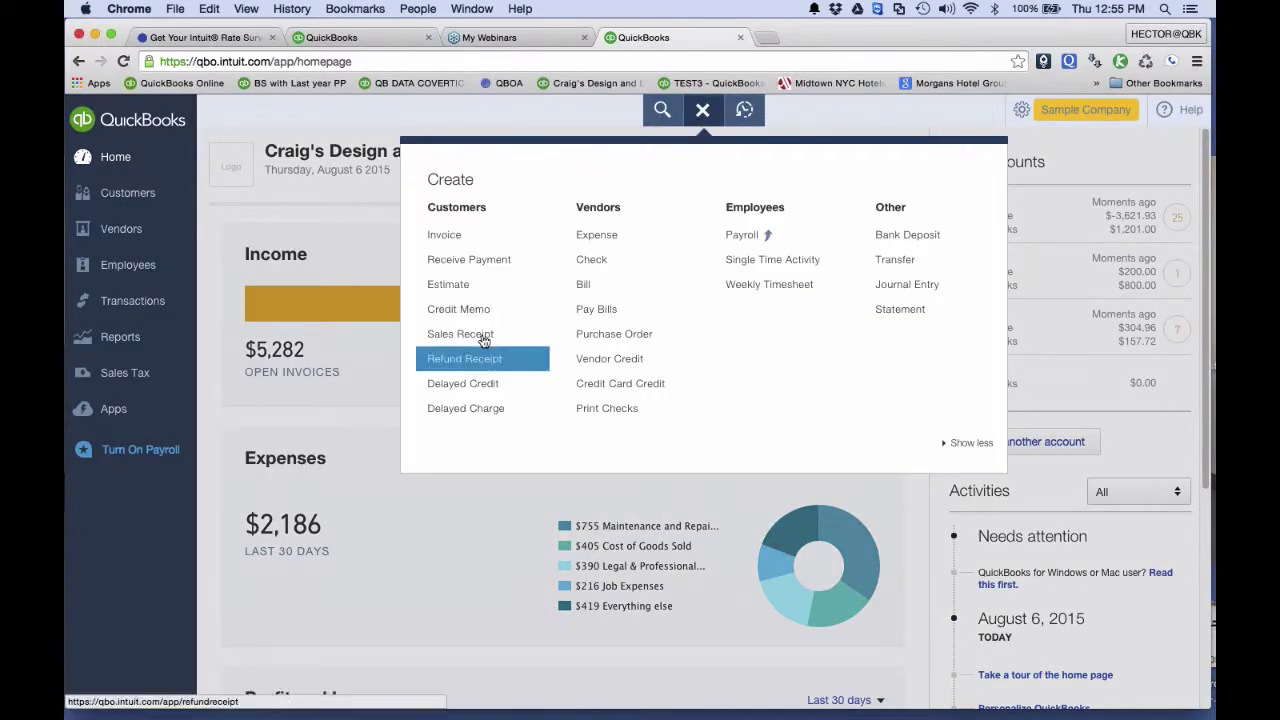
# Start a sales receipt and create a new Other Current Assets deposit account named NON-POSTING SALES RECIEPT.
pyautogui.click(483, 342)
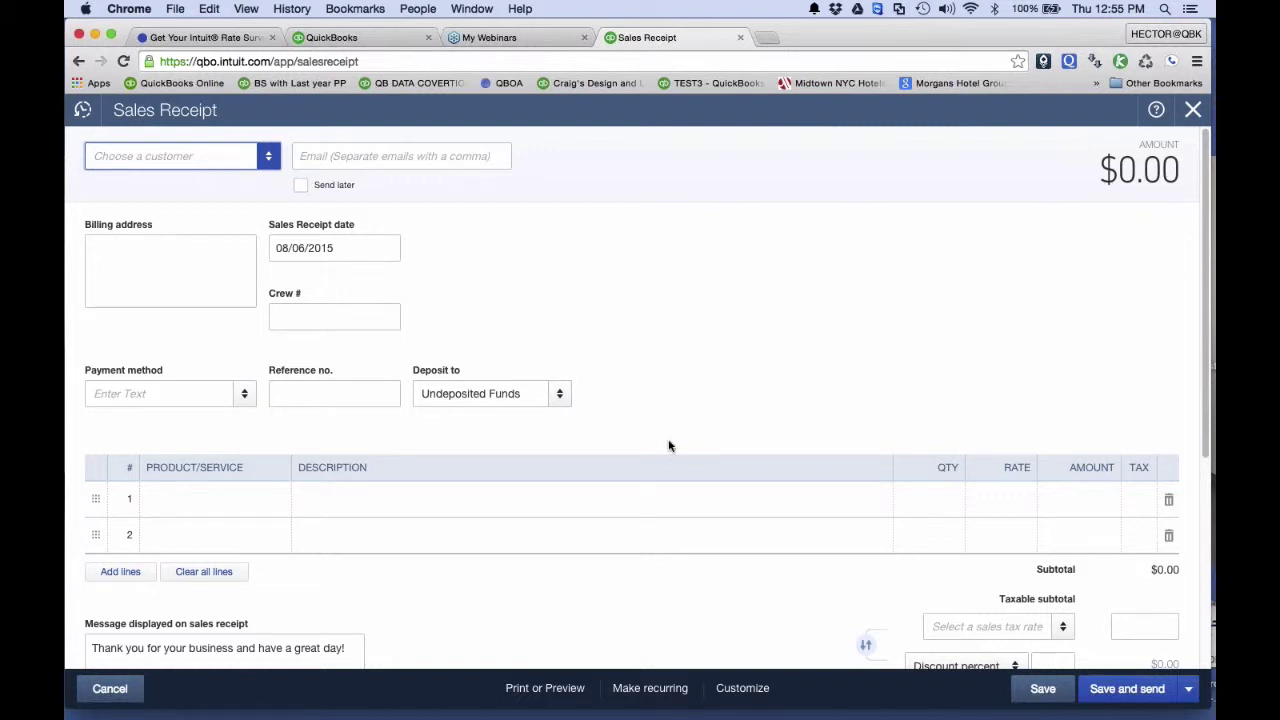
pyautogui.click(560, 395)
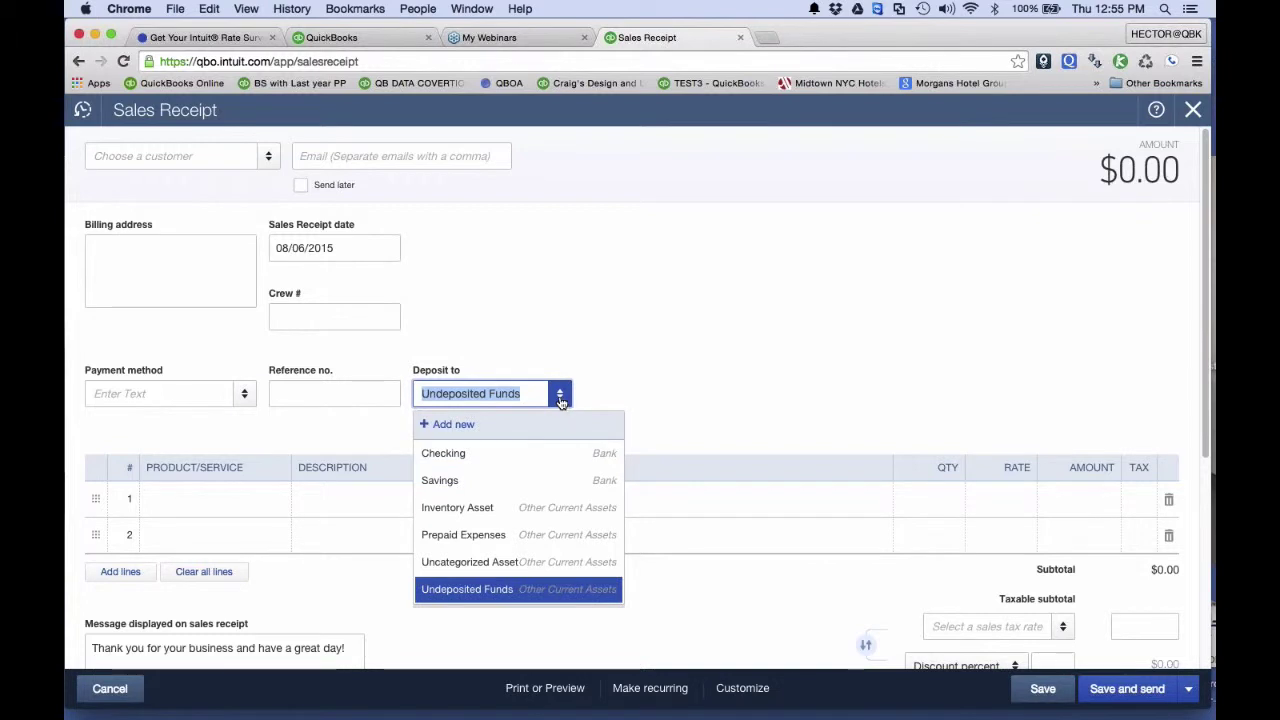
pyautogui.click(452, 424)
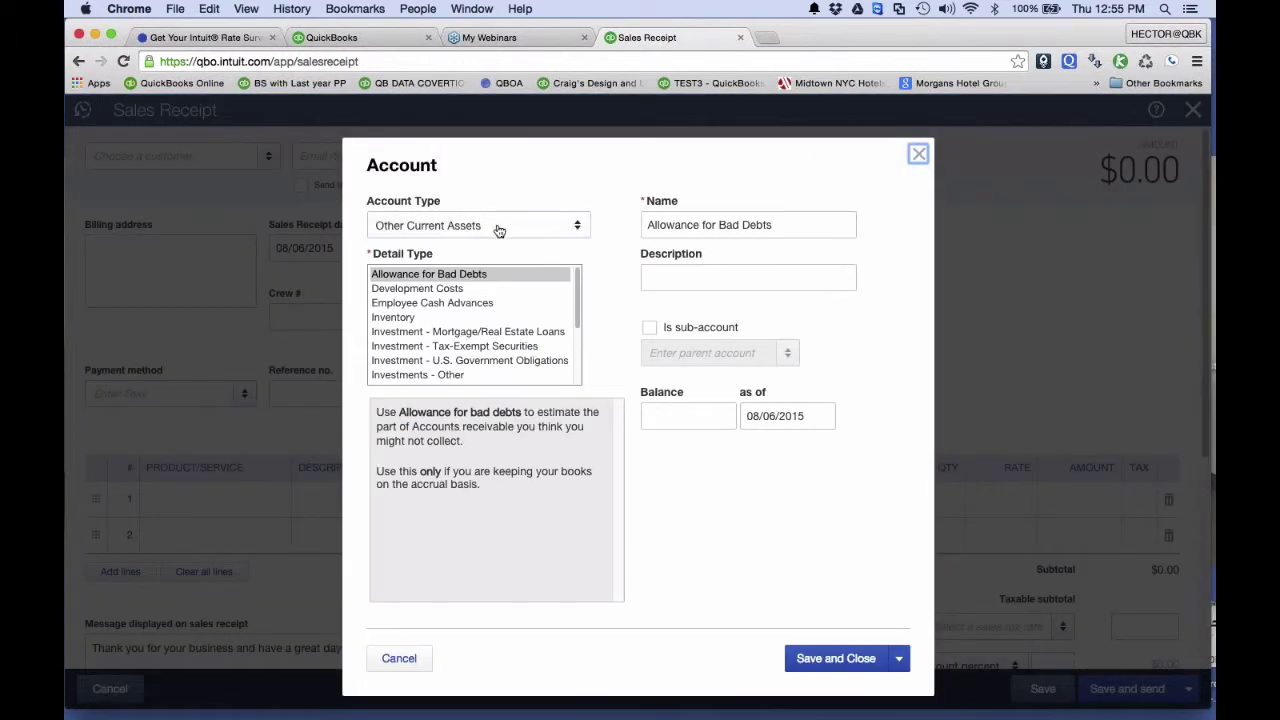
pyautogui.moveTo(791, 224); pyautogui.dragTo(644, 224)
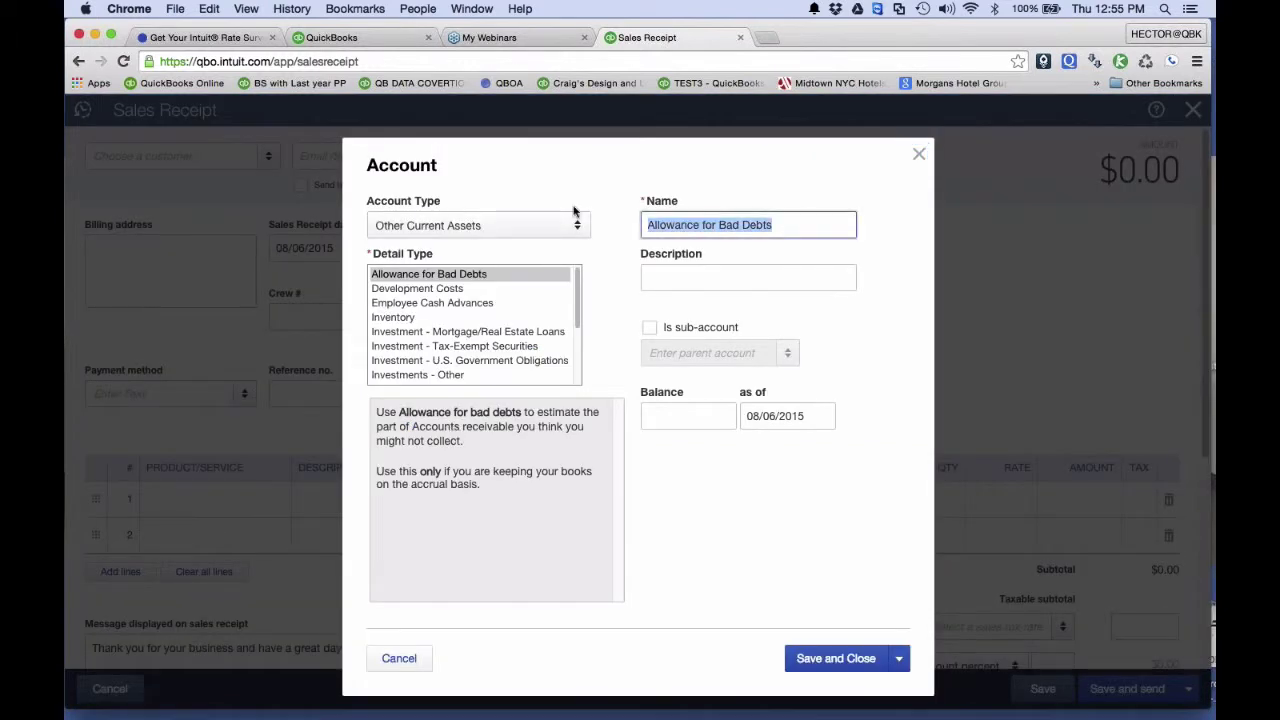
pyautogui.write('NON_PO')
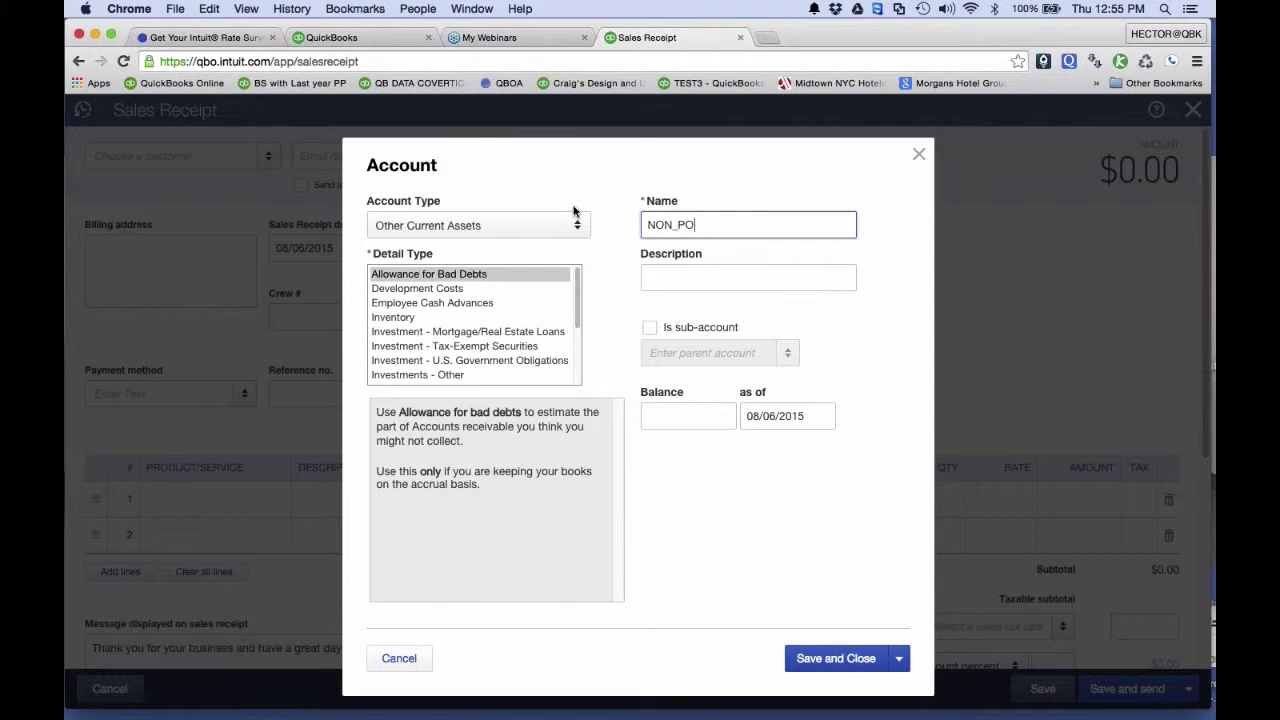
pyautogui.write('STING SALES RECIET')
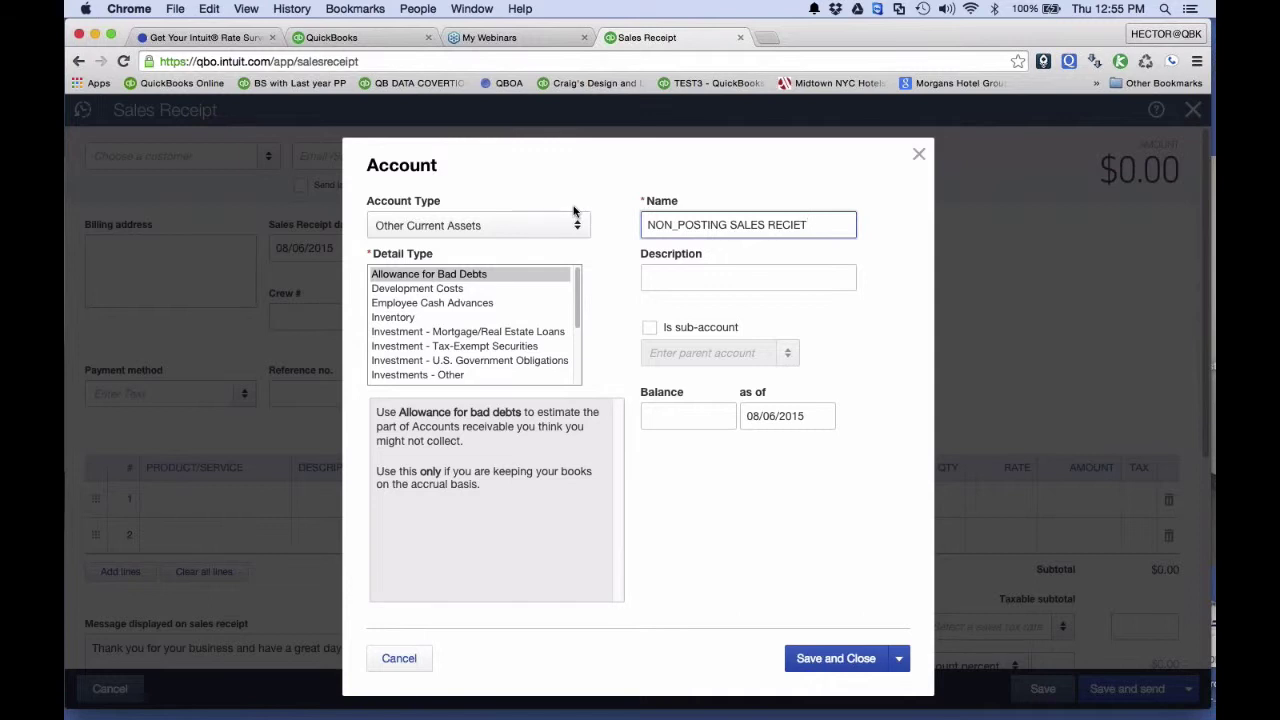
pyautogui.press('Left')
pyautogui.write('P')
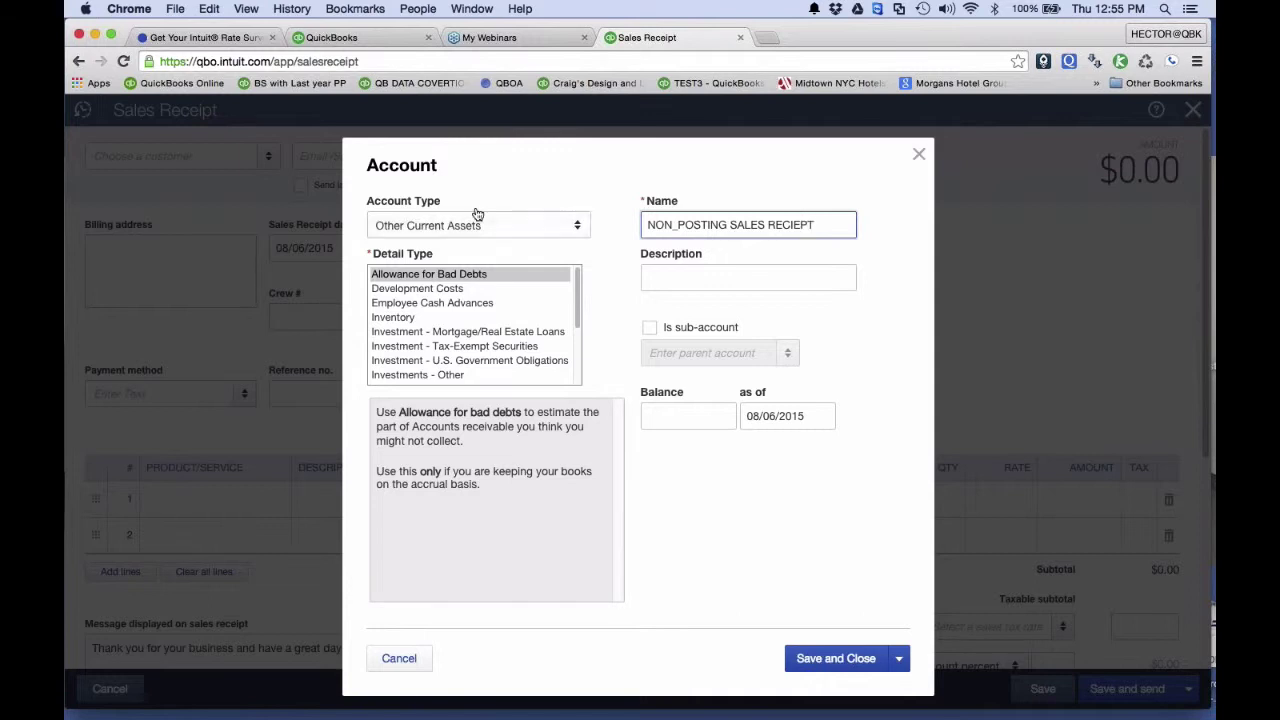
pyautogui.click(677, 225)
pyautogui.press('BackSpace')
pyautogui.write('-')
pyautogui.click(838, 658)
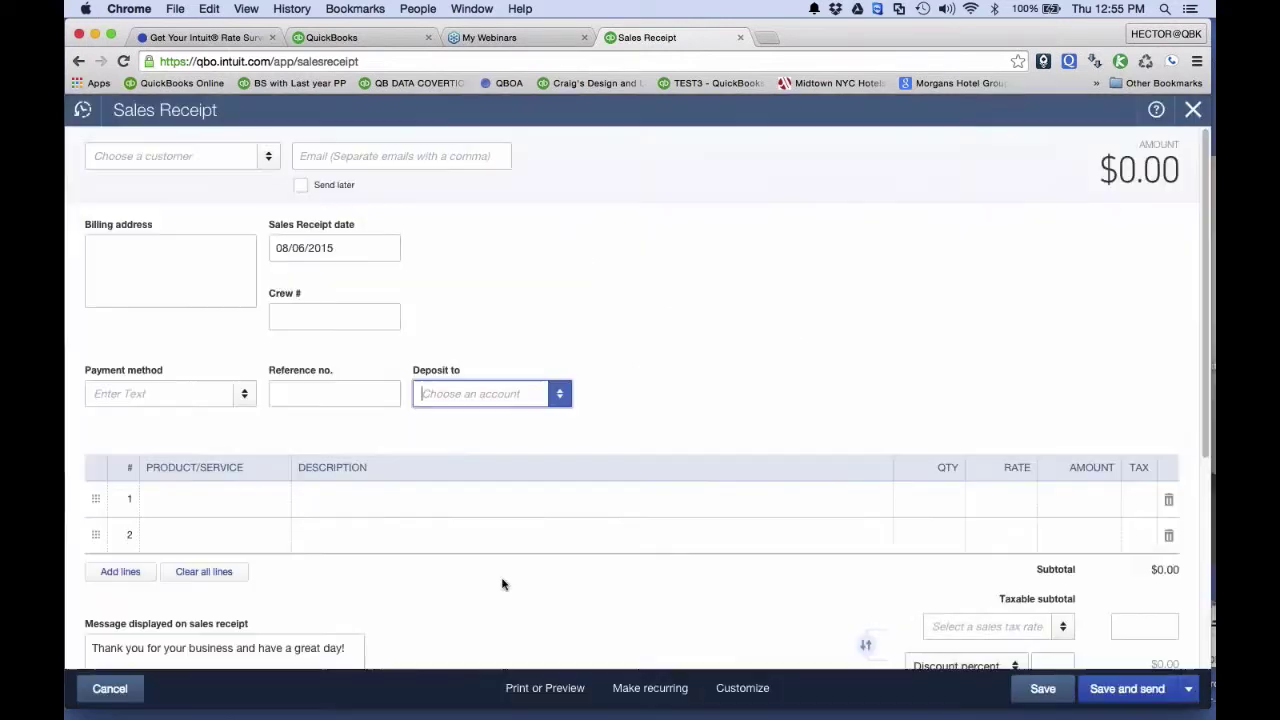
# Add a new product/service from the receipt's first line and name it ITEM-NP.
pyautogui.click(198, 500)
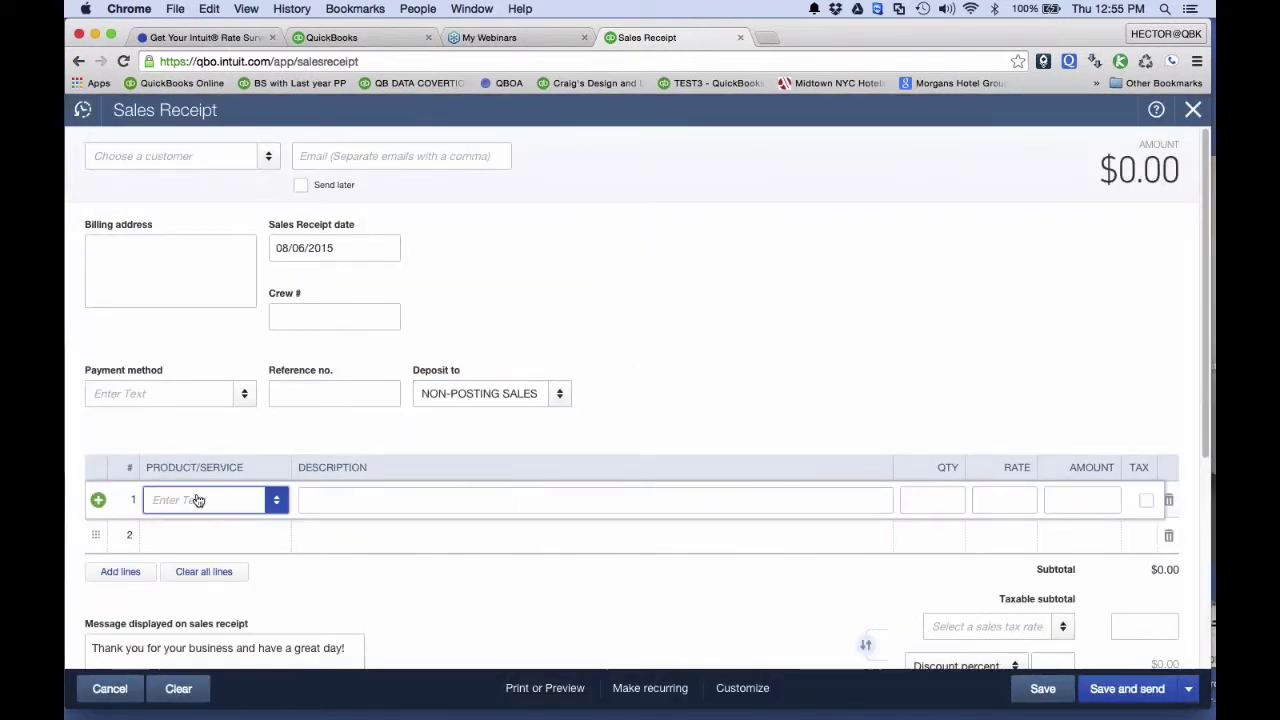
pyautogui.click(277, 499)
pyautogui.click(192, 235)
pyautogui.write('ITEM')
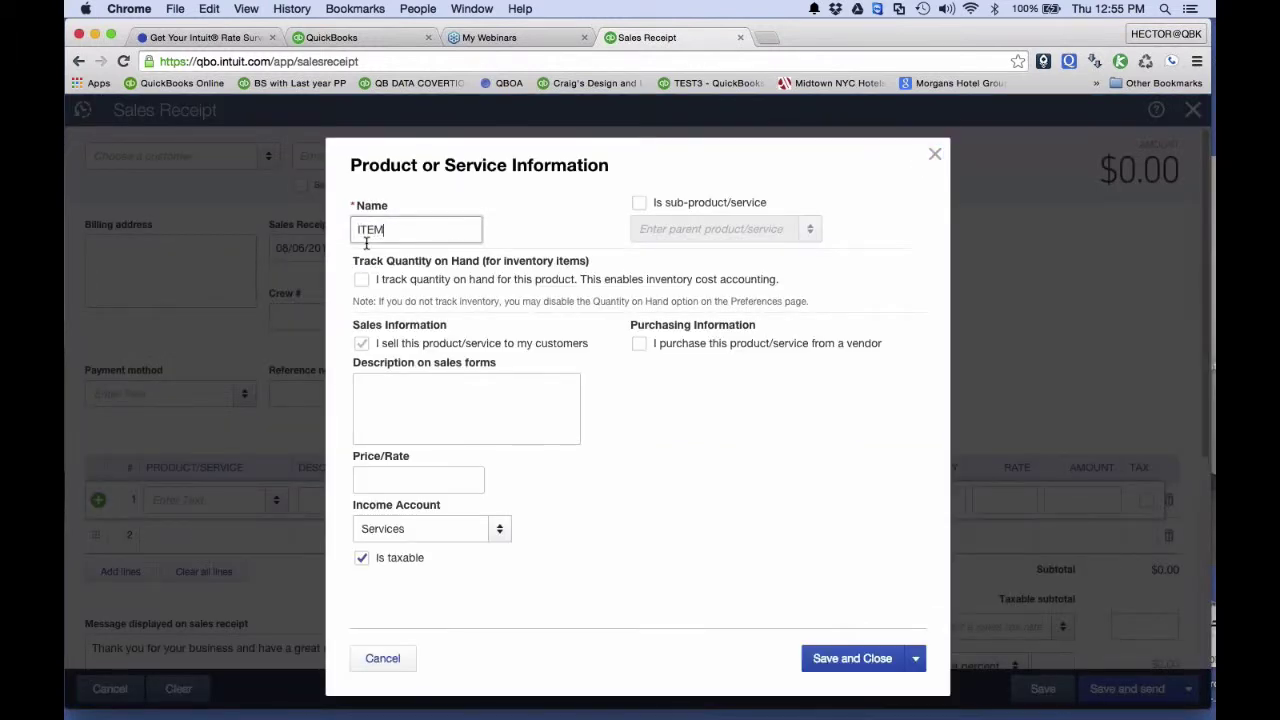
pyautogui.write('-NP')
pyautogui.press('super+a')
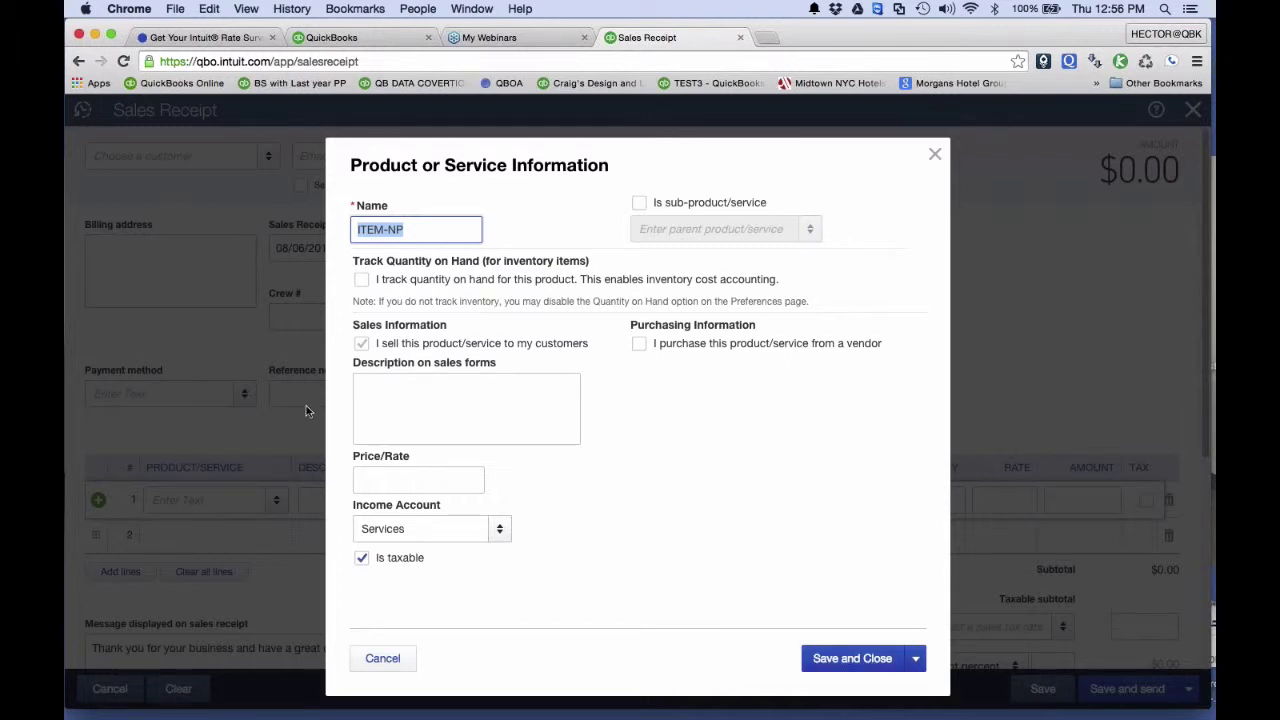
# Set the new item's income account to NON-POSTING SALES RECIEPT, make it non-taxable and save it.
pyautogui.press('Tab')
pyautogui.press('Tab')
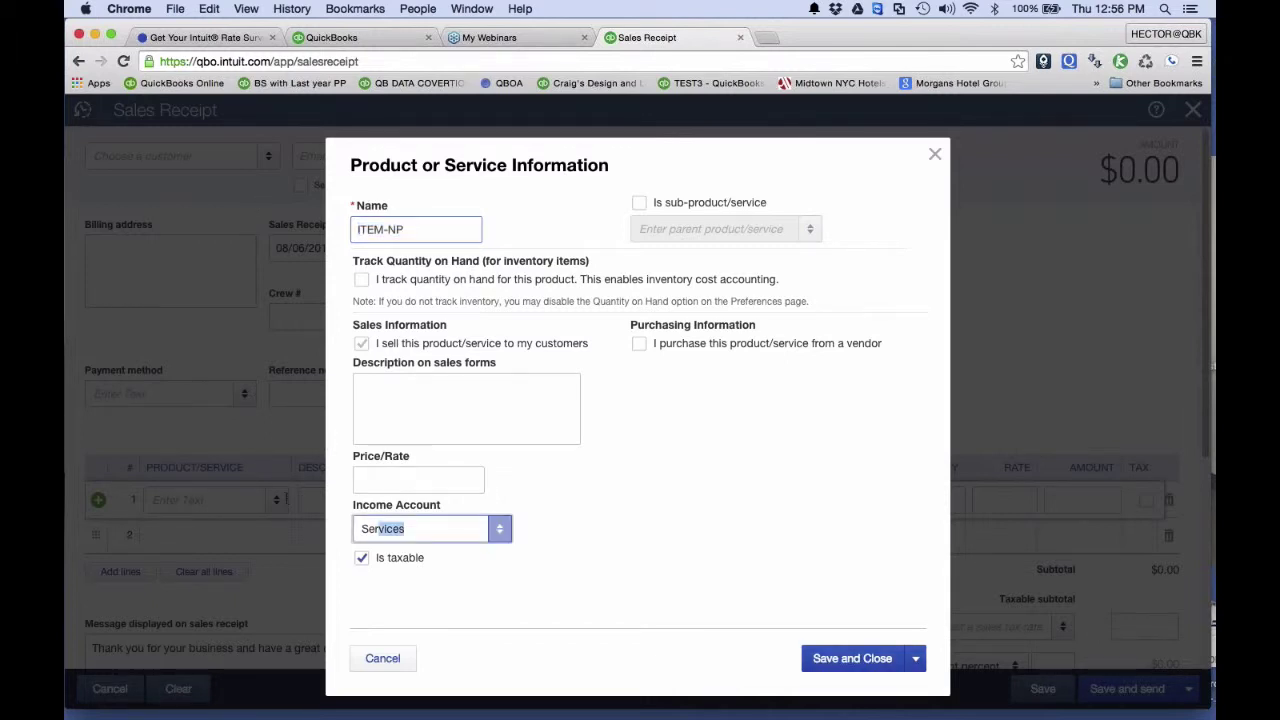
pyautogui.write('NON-POSTING SALES')
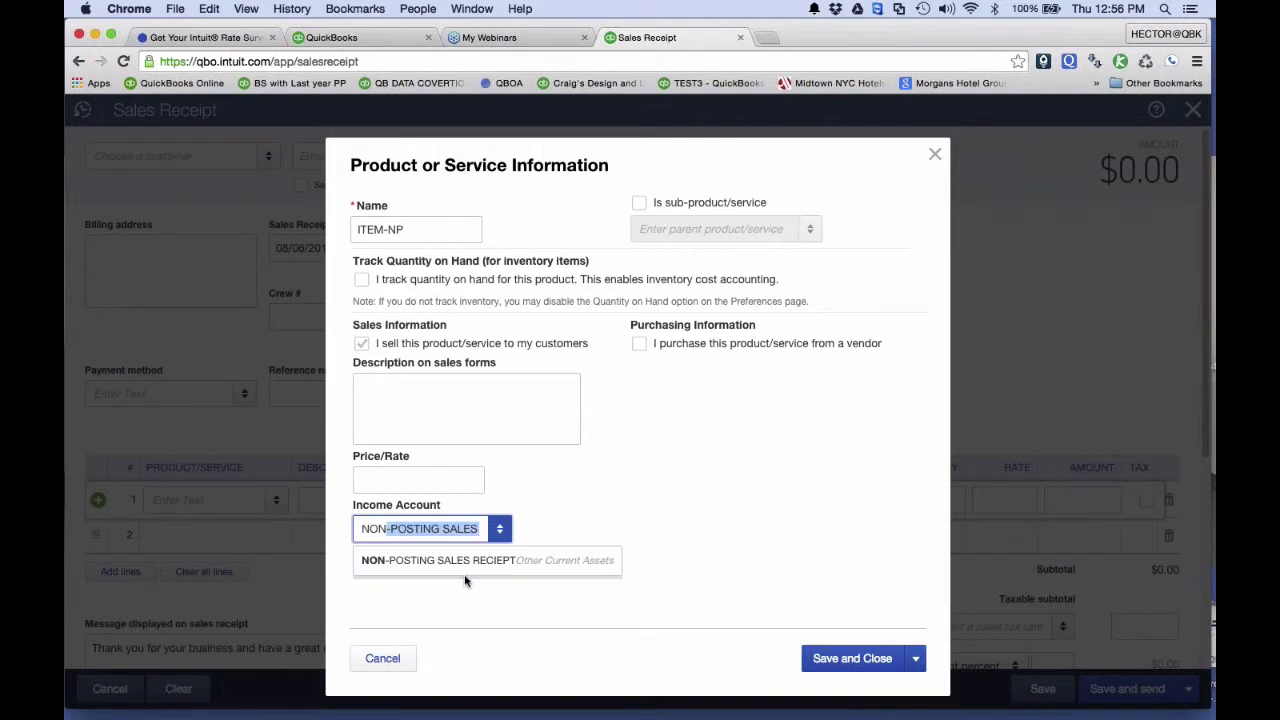
pyautogui.click(465, 566)
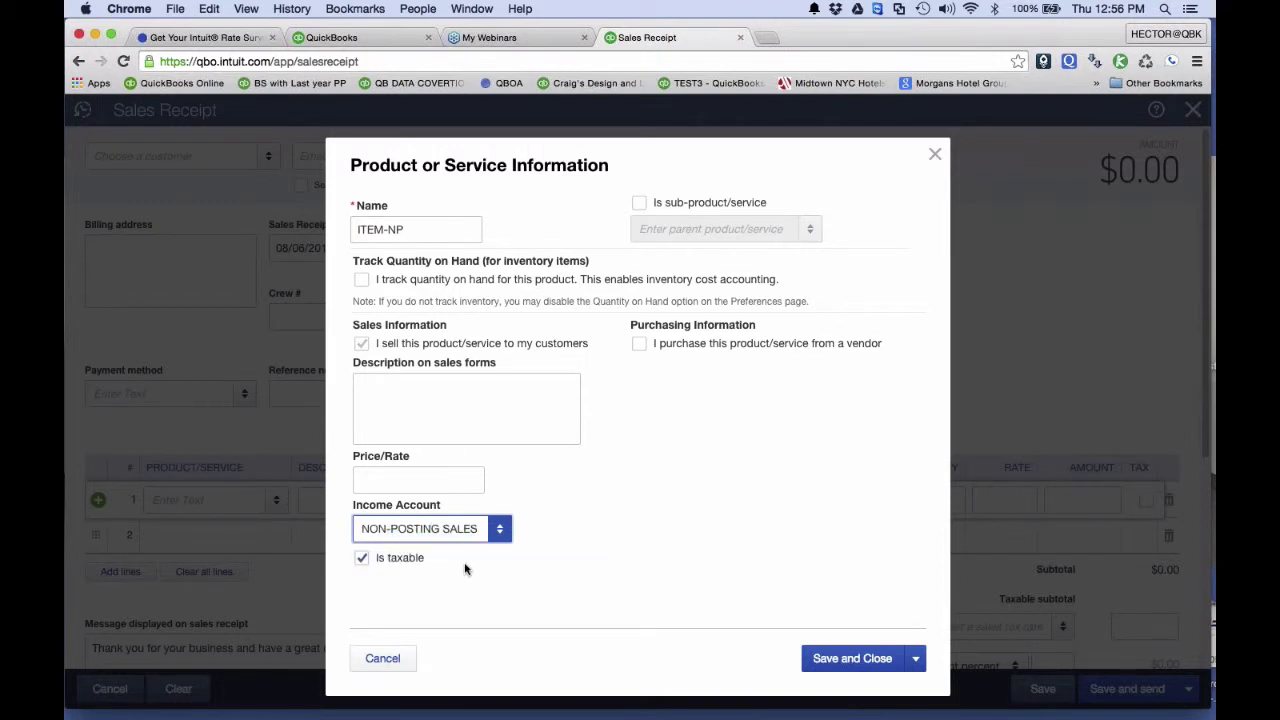
pyautogui.click(360, 561)
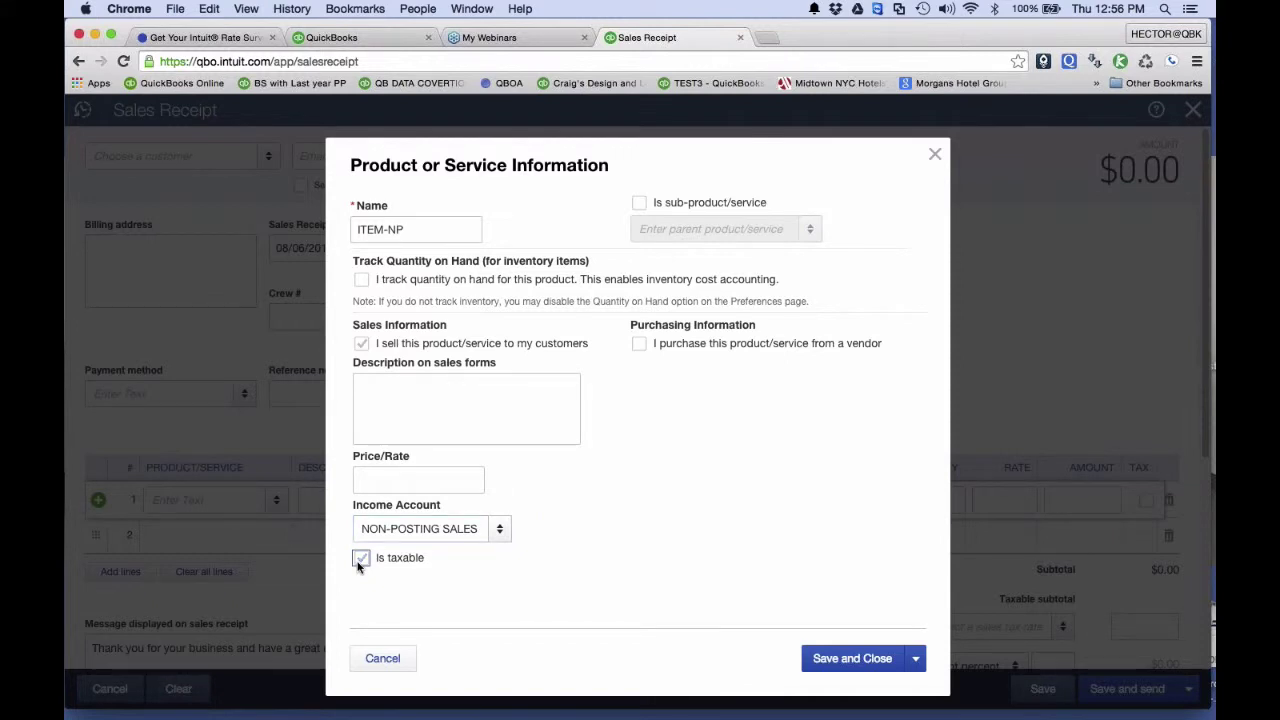
pyautogui.click(361, 559)
pyautogui.click(857, 657)
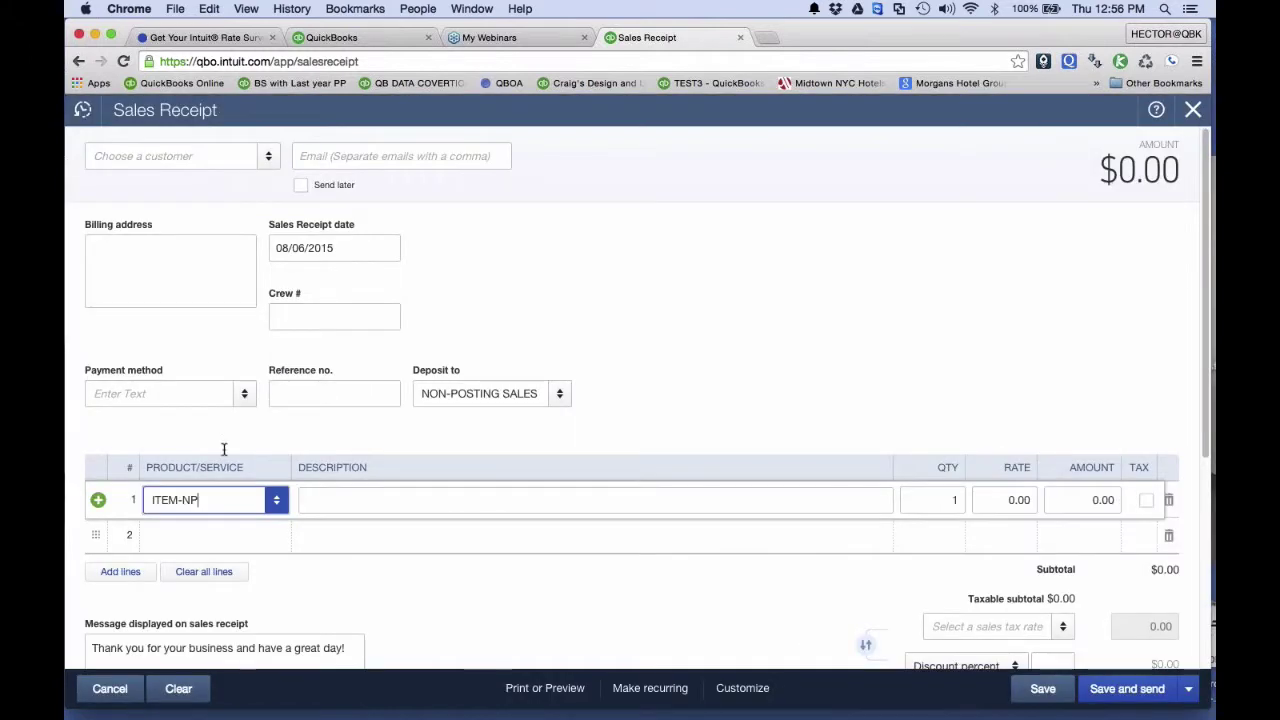
# Choose Cool Cars as the receipt's customer and add ITEM-NP on lines 2 and 3 as well.
pyautogui.click(268, 157)
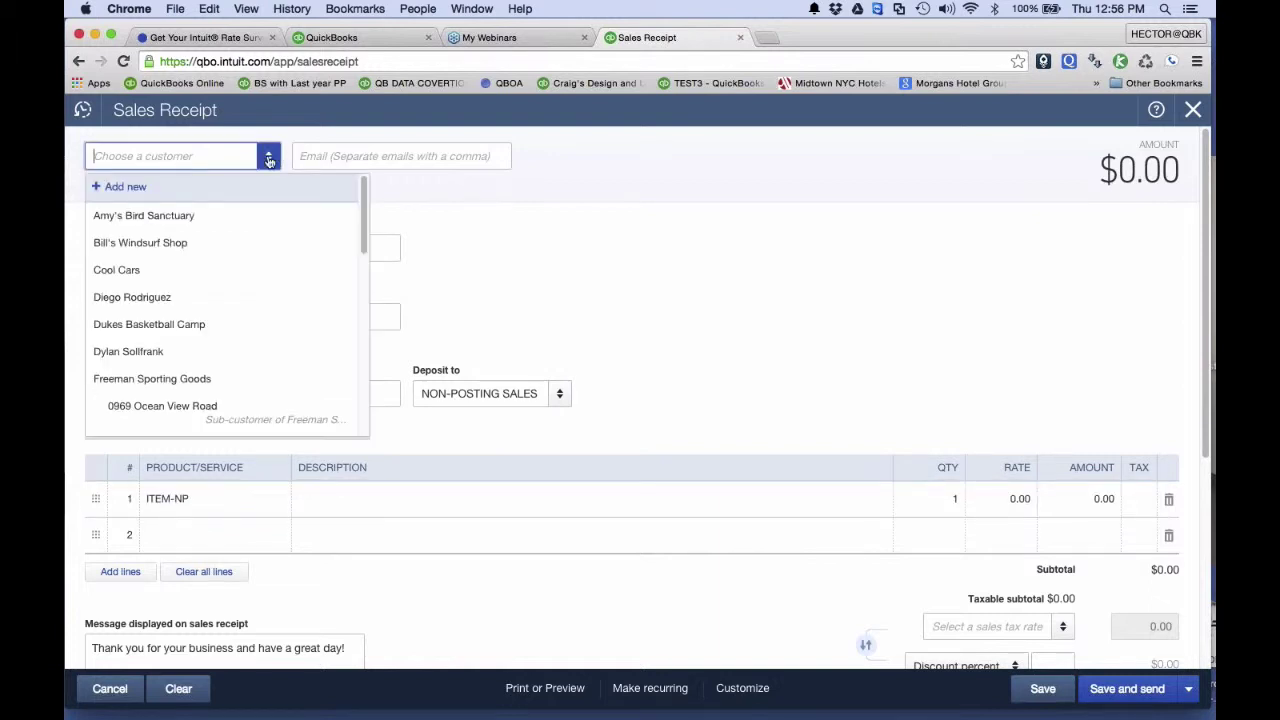
pyautogui.click(160, 274)
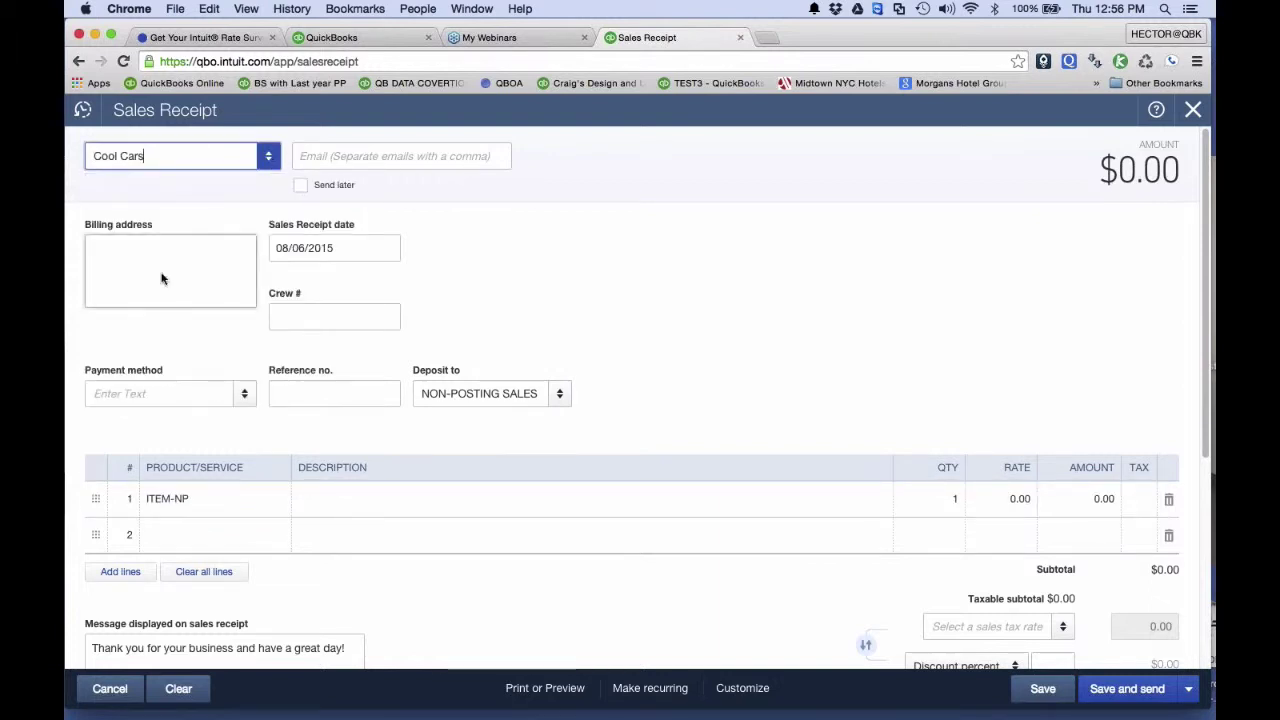
pyautogui.click(240, 509)
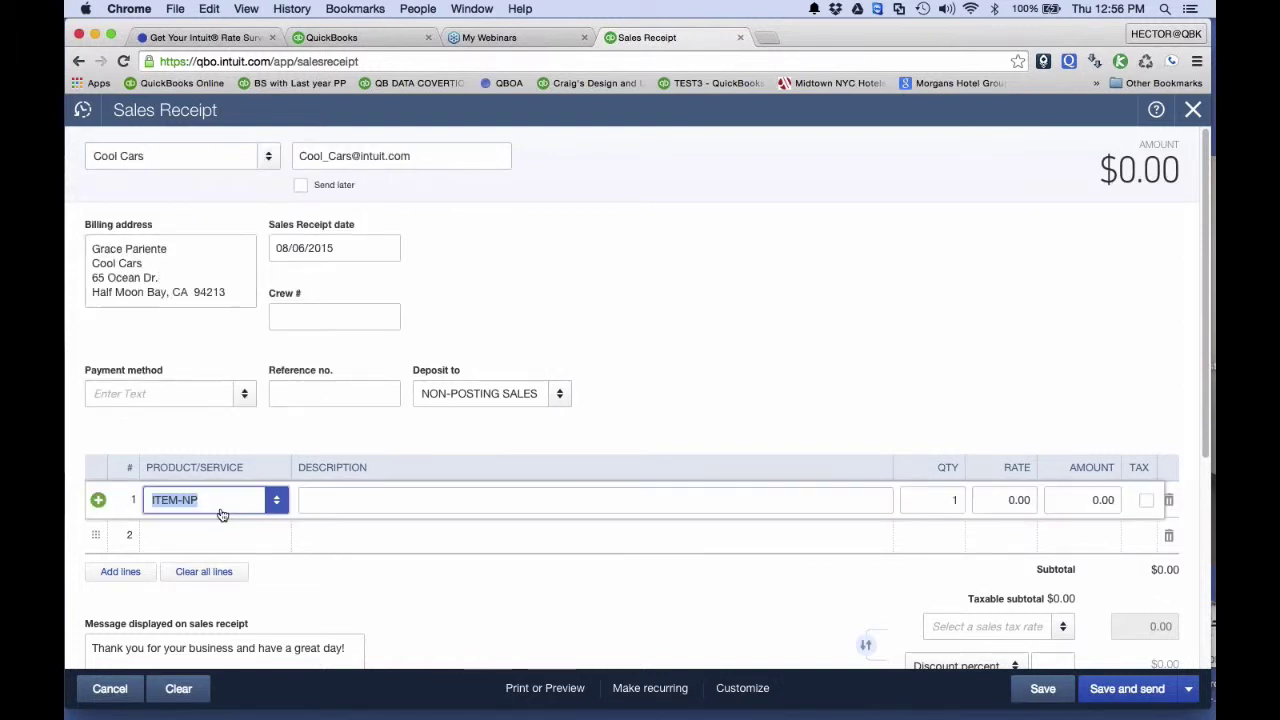
pyautogui.click(221, 516)
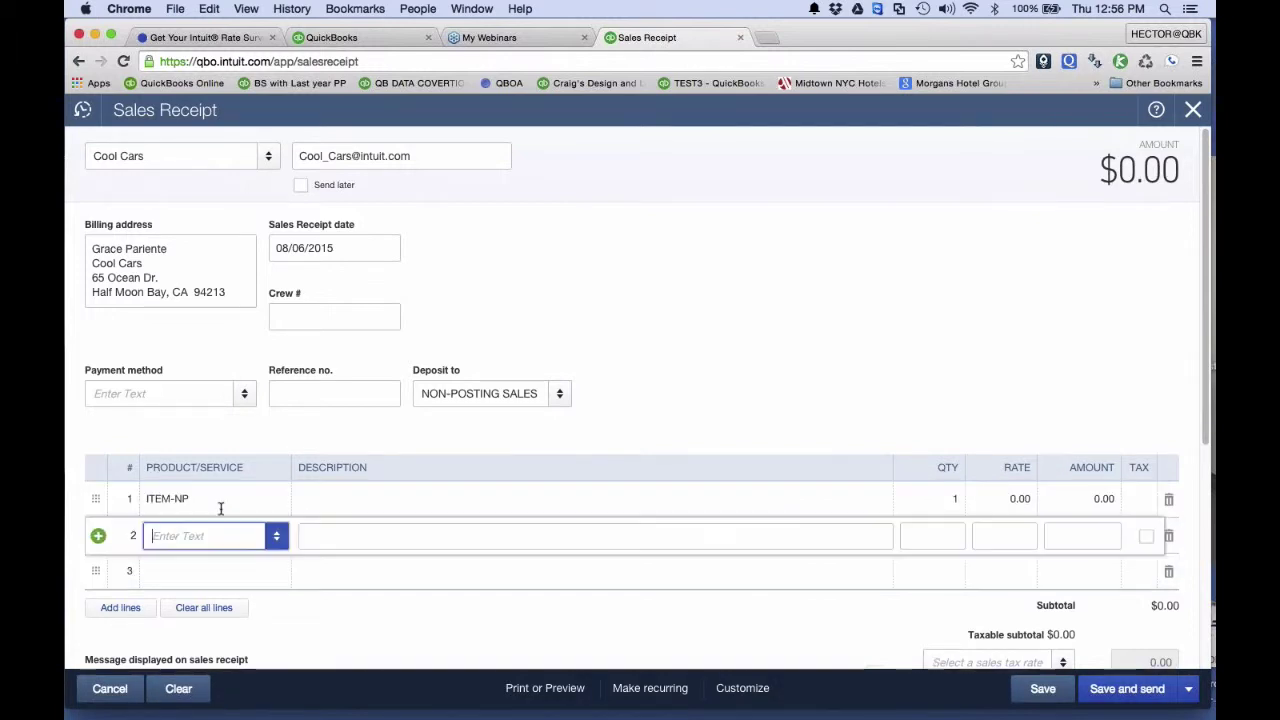
pyautogui.click(174, 535)
pyautogui.click(165, 594)
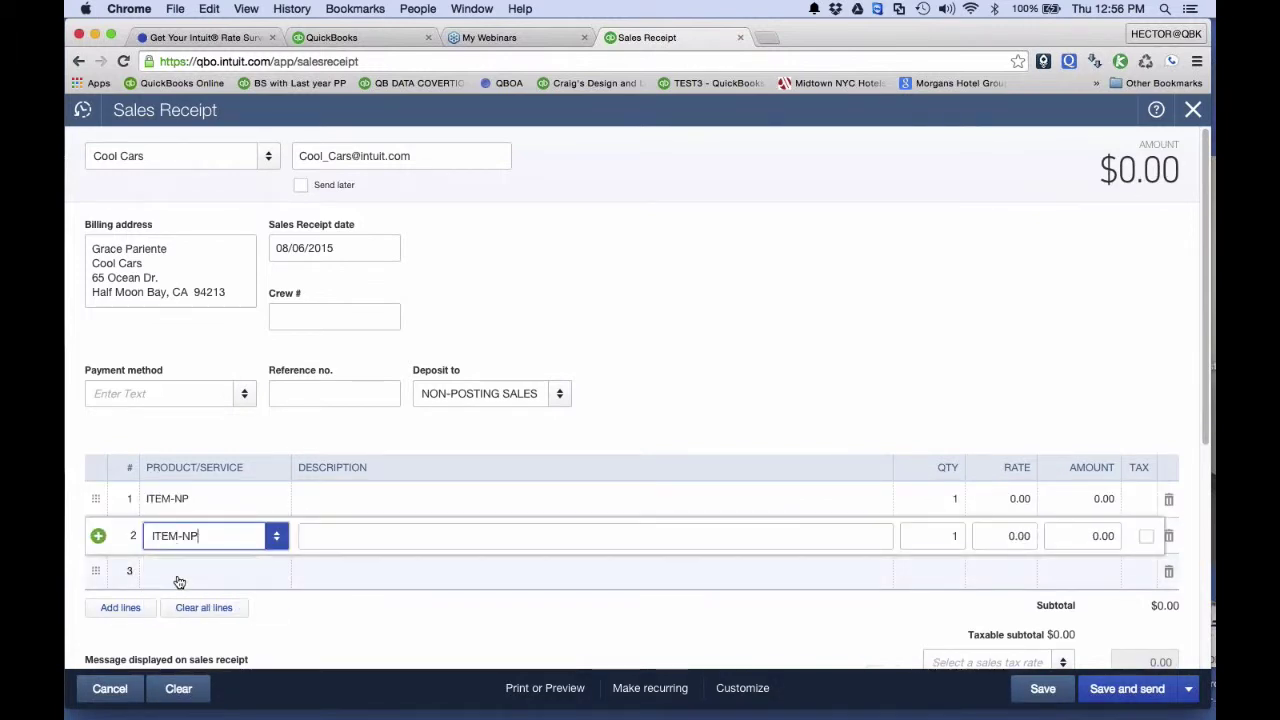
pyautogui.click(178, 578)
# Describe the three ITEM-NP lines as Car, Painting and House, in that order.
pyautogui.click(237, 503)
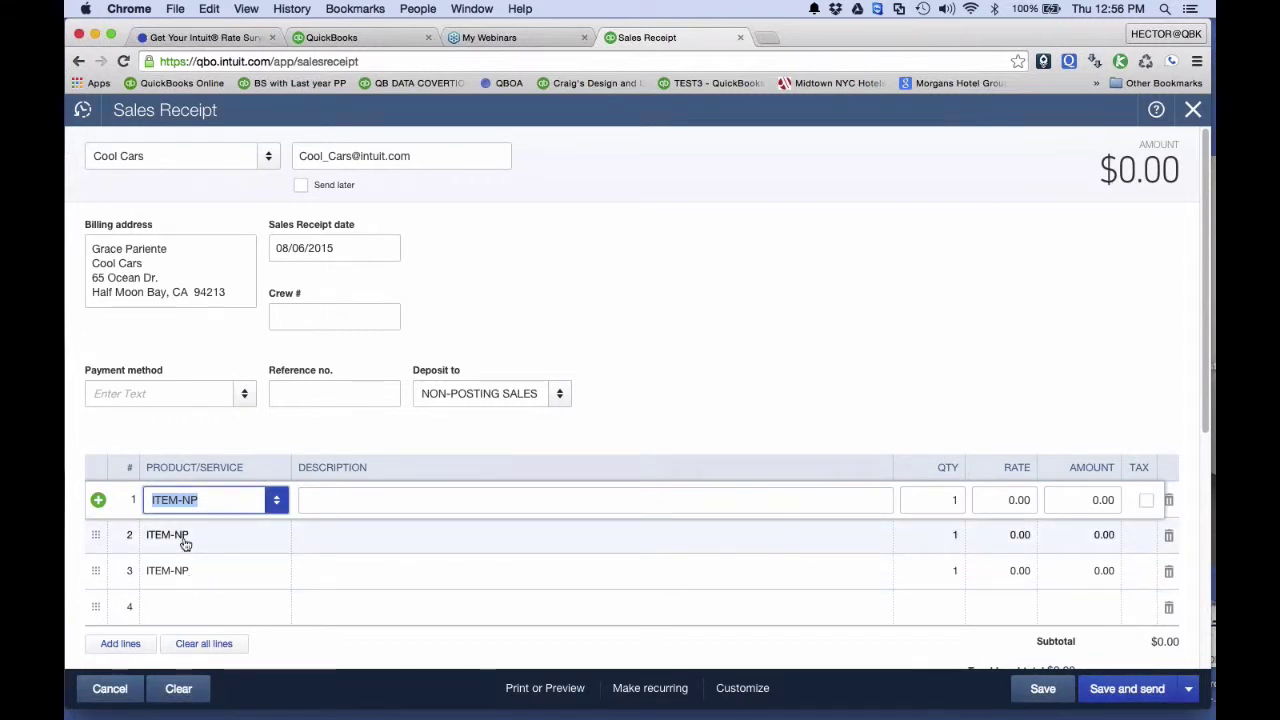
pyautogui.click(338, 498)
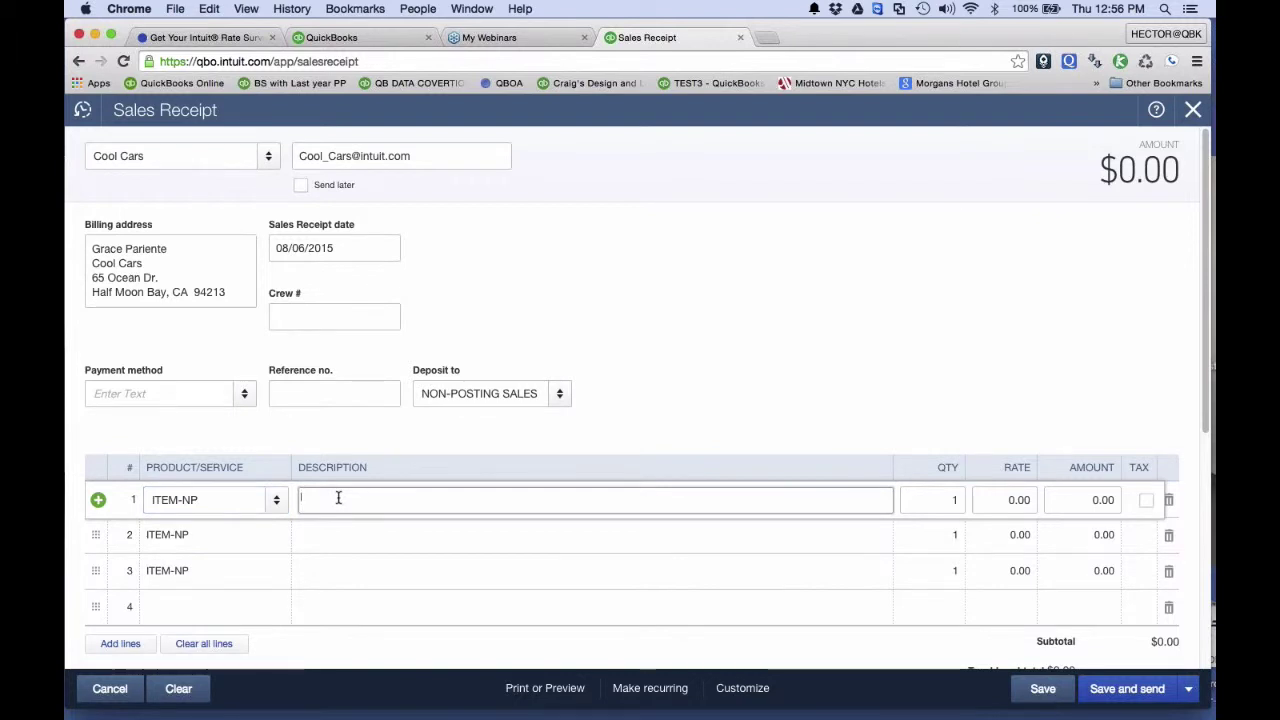
pyautogui.write('Car')
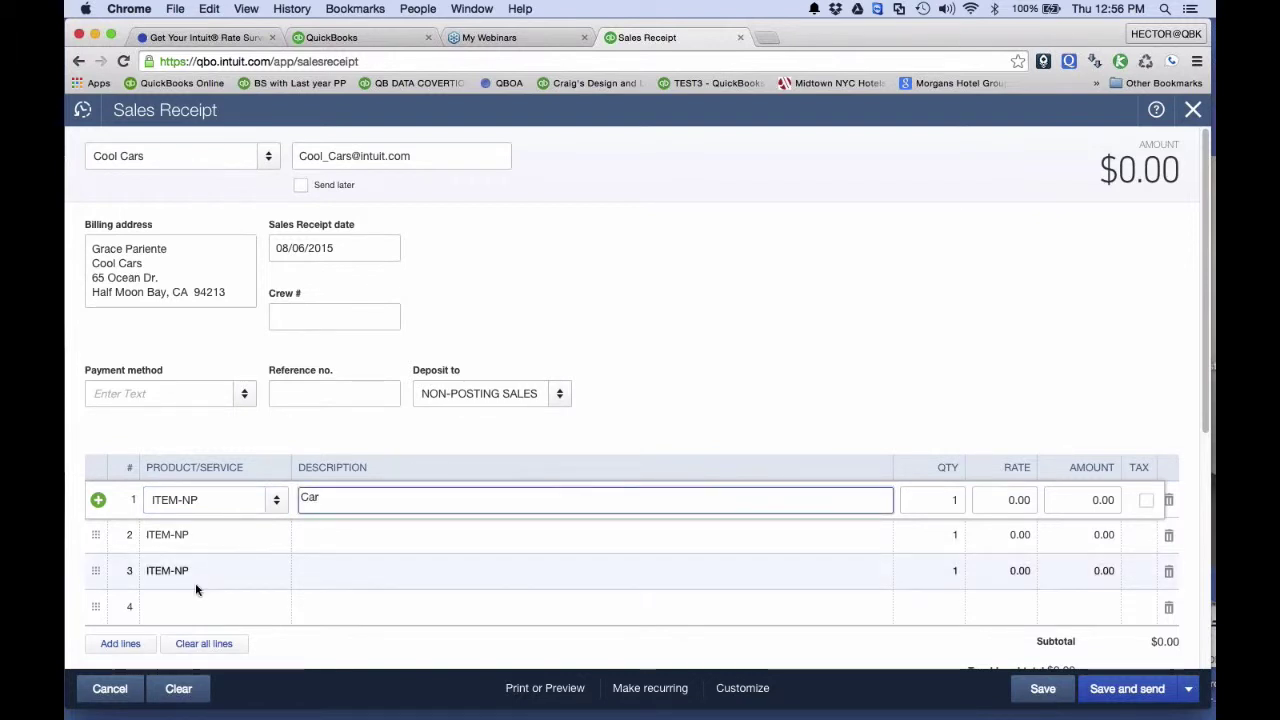
pyautogui.click(354, 529)
pyautogui.write('Painting')
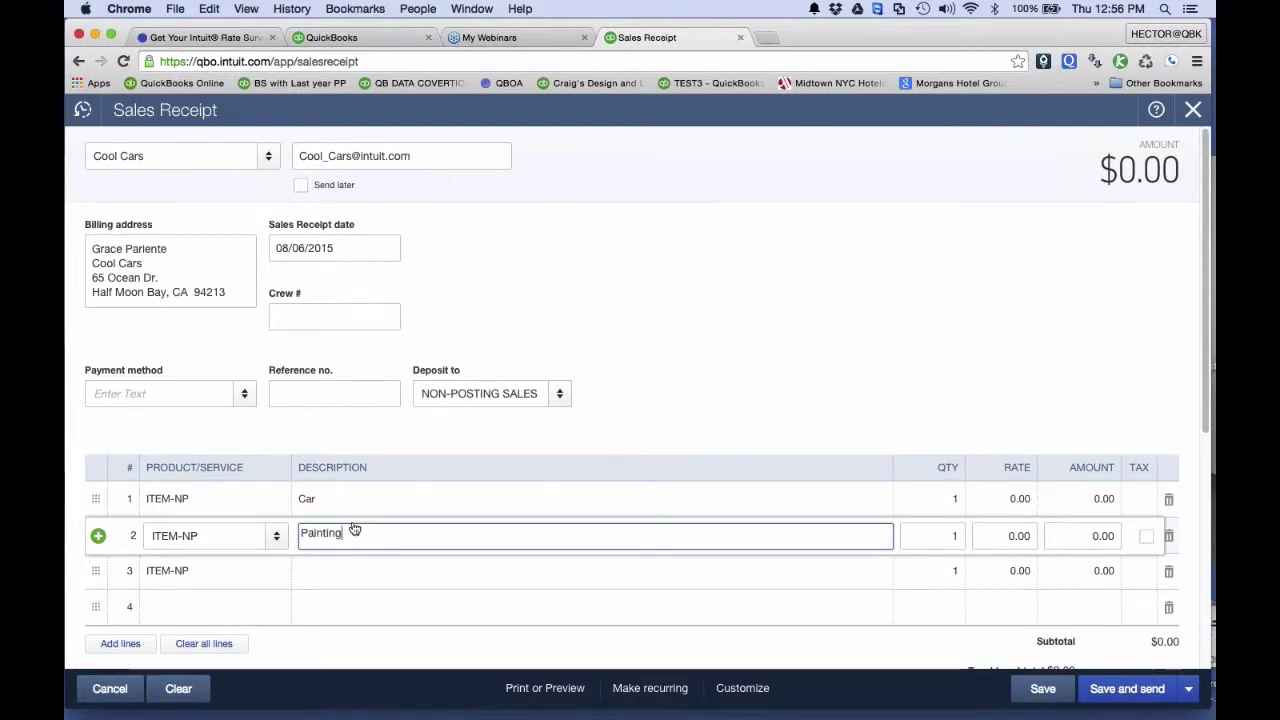
pyautogui.click(378, 566)
pyautogui.write('House')
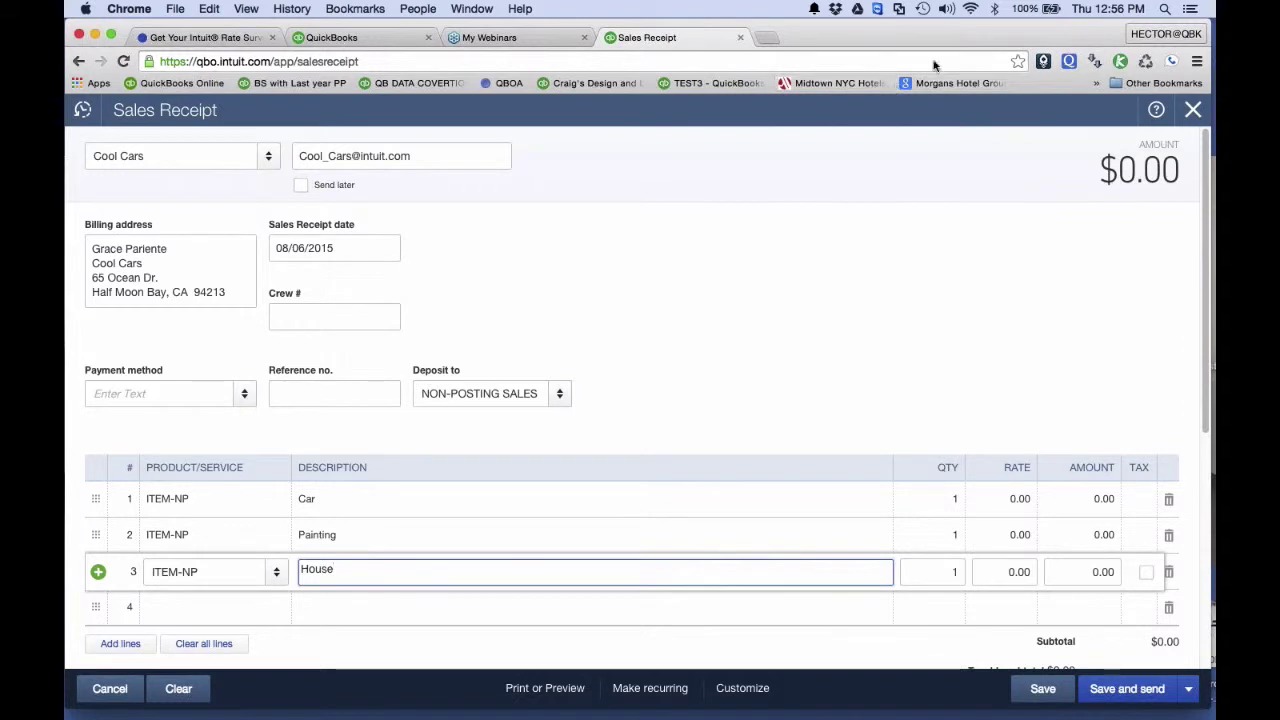
# Set the rates to 678 for Car, 457 for Painting and 357 for House.
pyautogui.click(1019, 492)
pyautogui.write('678')
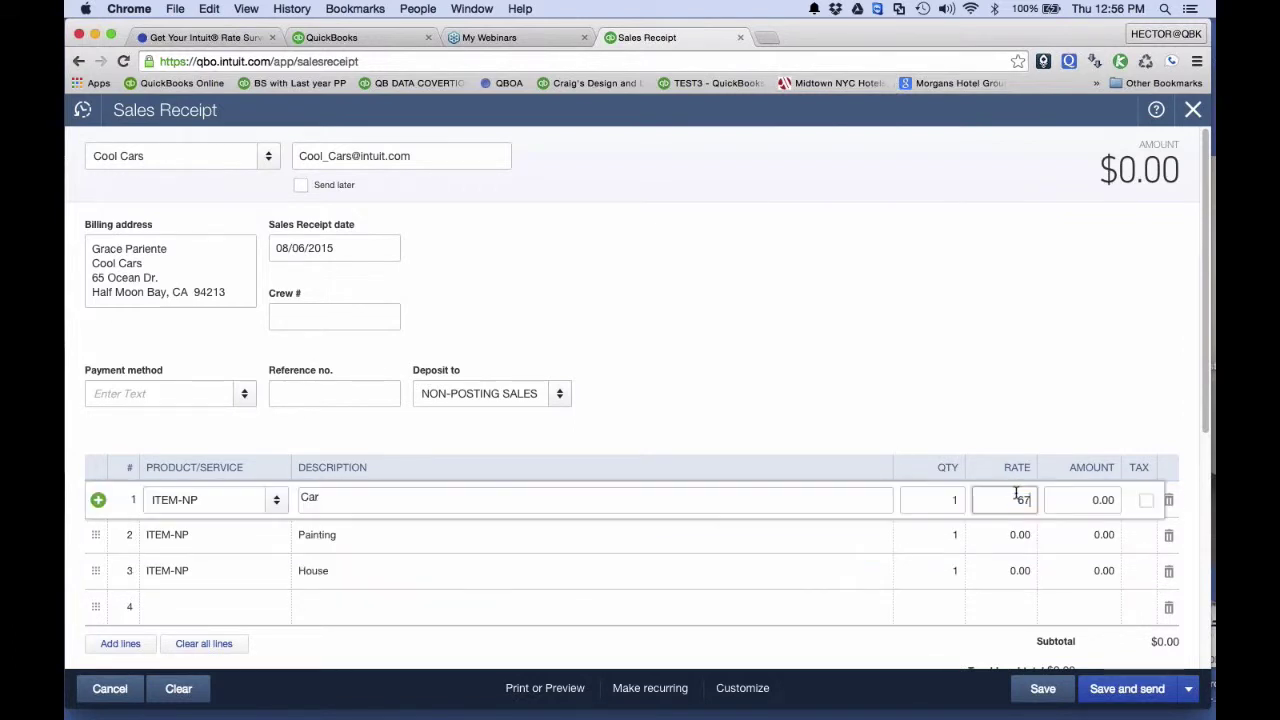
pyautogui.click(1006, 535)
pyautogui.write('457')
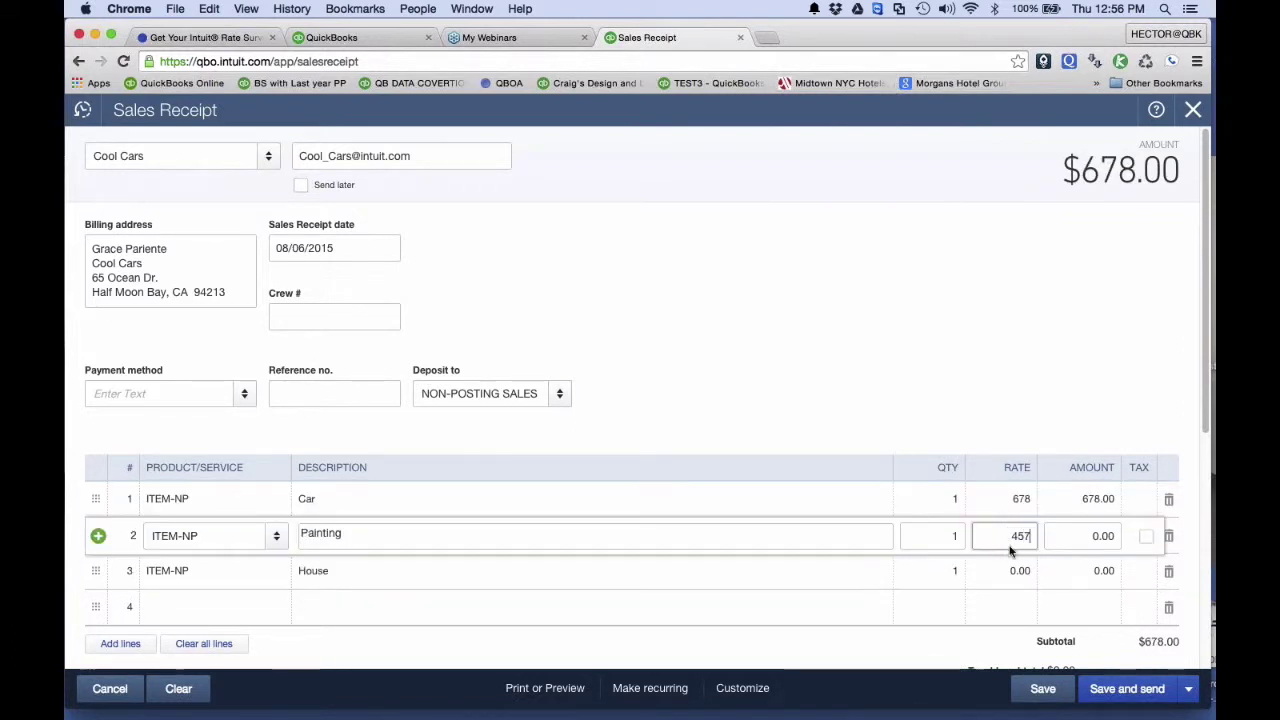
pyautogui.click(1008, 563)
pyautogui.write('357')
pyautogui.press('Tab')
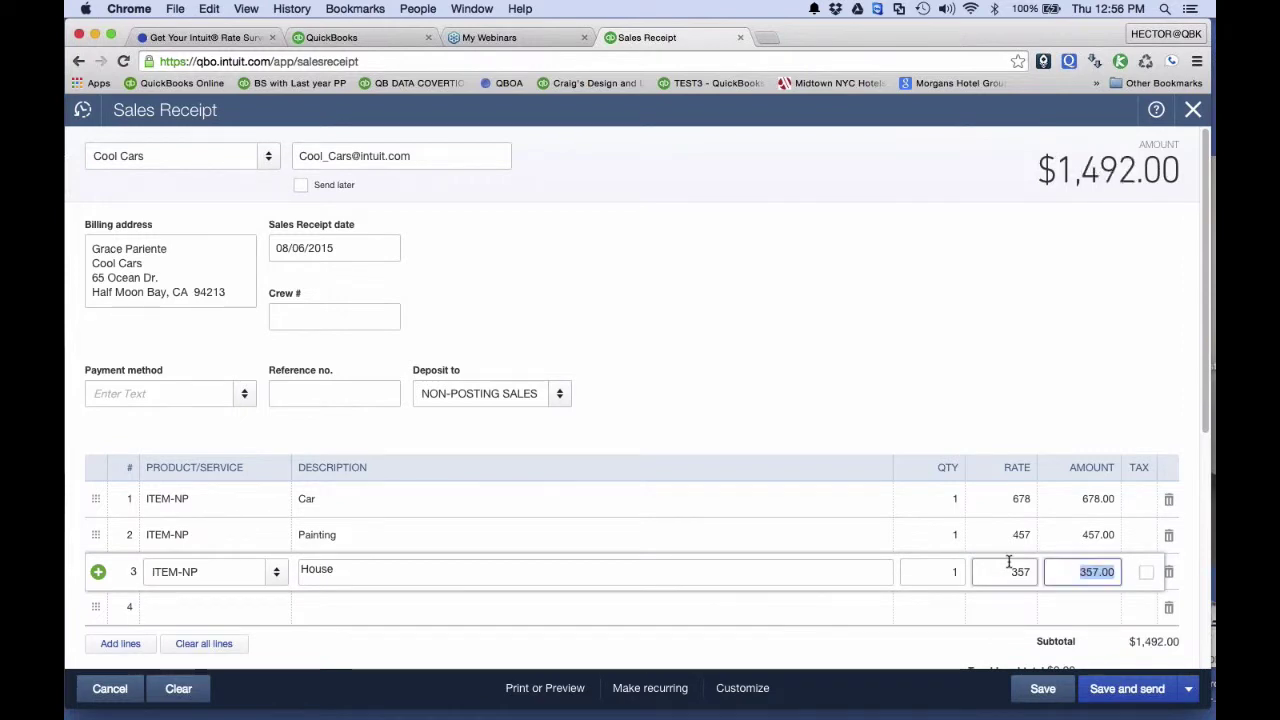
# Open the sales receipt's print preview and examine the line items, total, amount received and balance due.
pyautogui.click(545, 688)
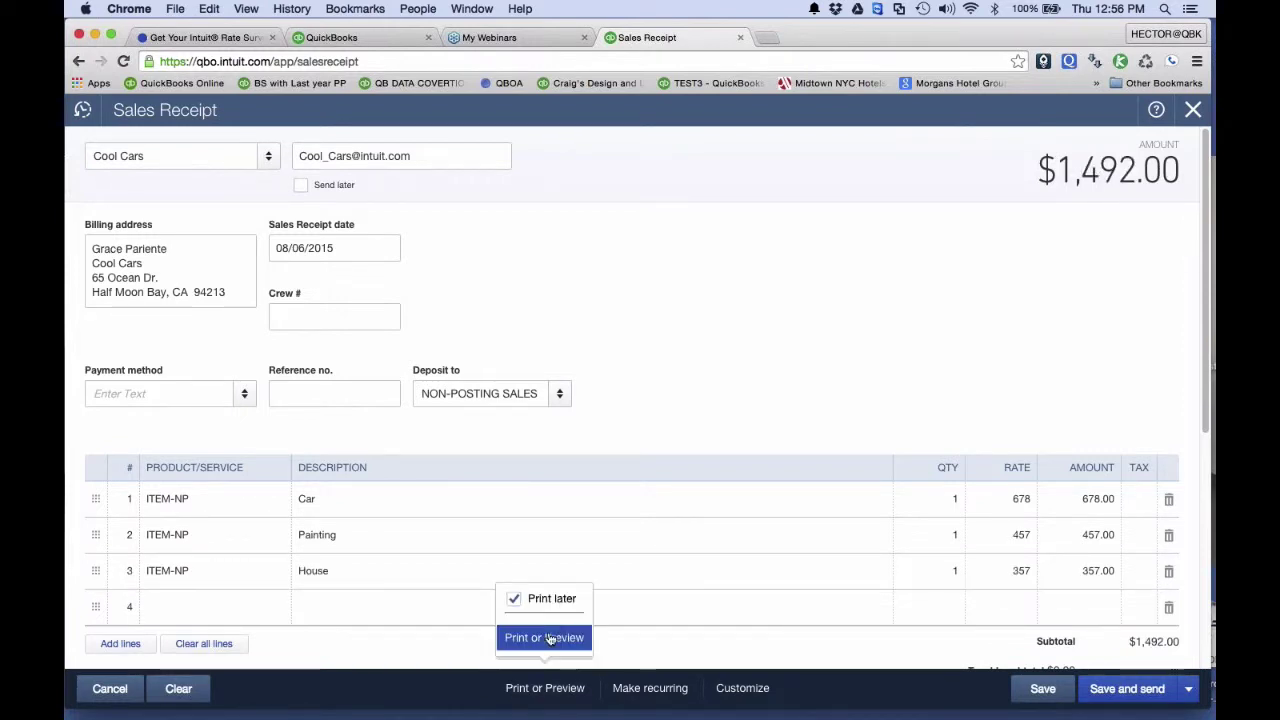
pyautogui.click(545, 637)
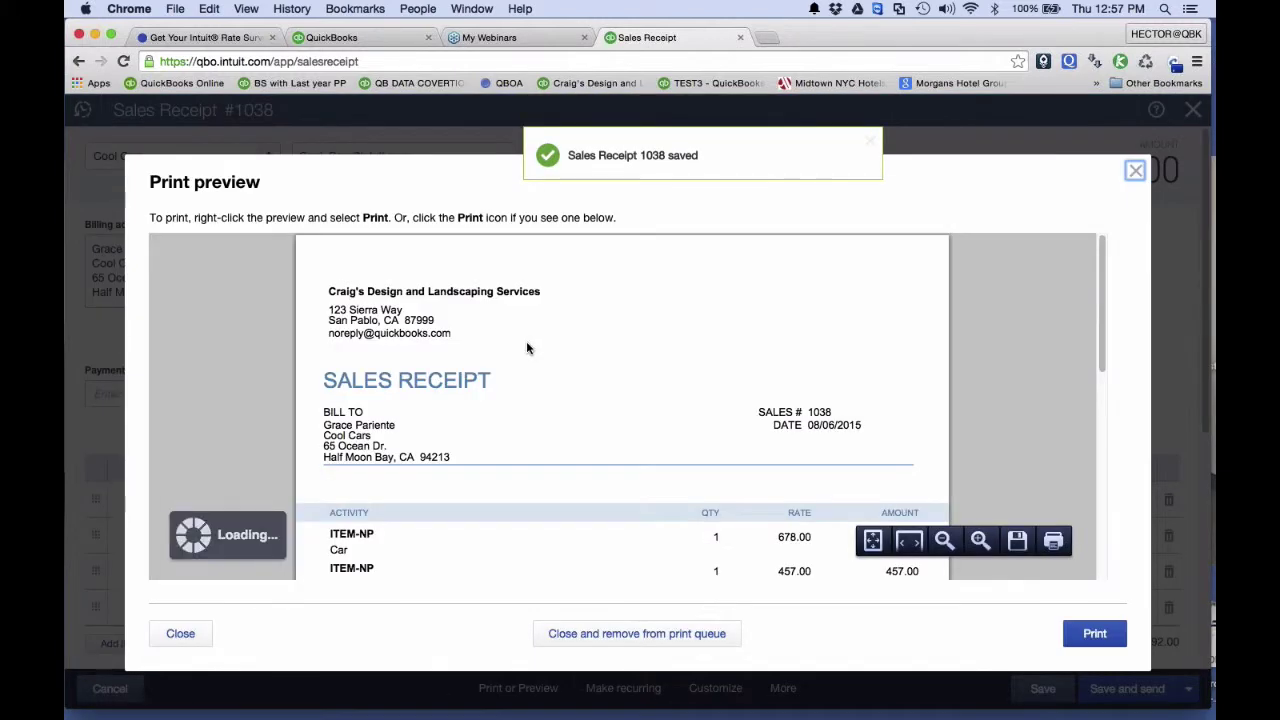
pyautogui.scroll(-5, 540, 338)
pyautogui.scroll(-3, 550, 337)
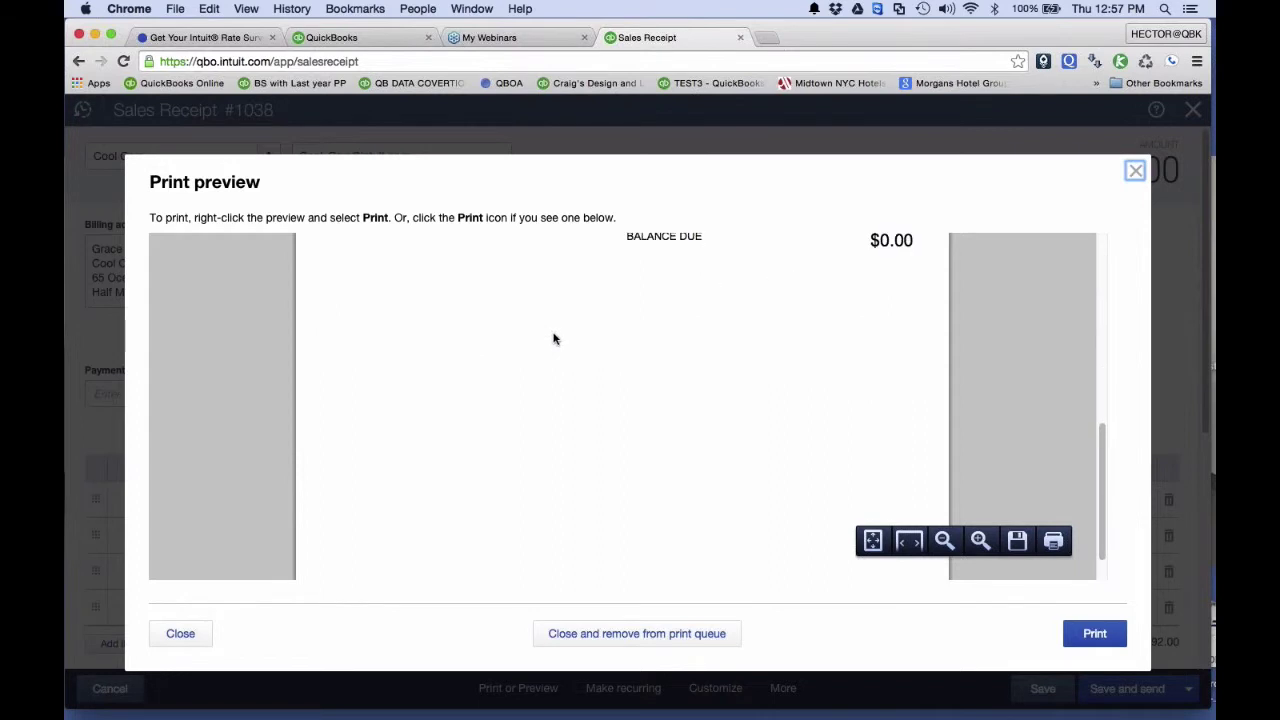
pyautogui.scroll(5, 552, 340)
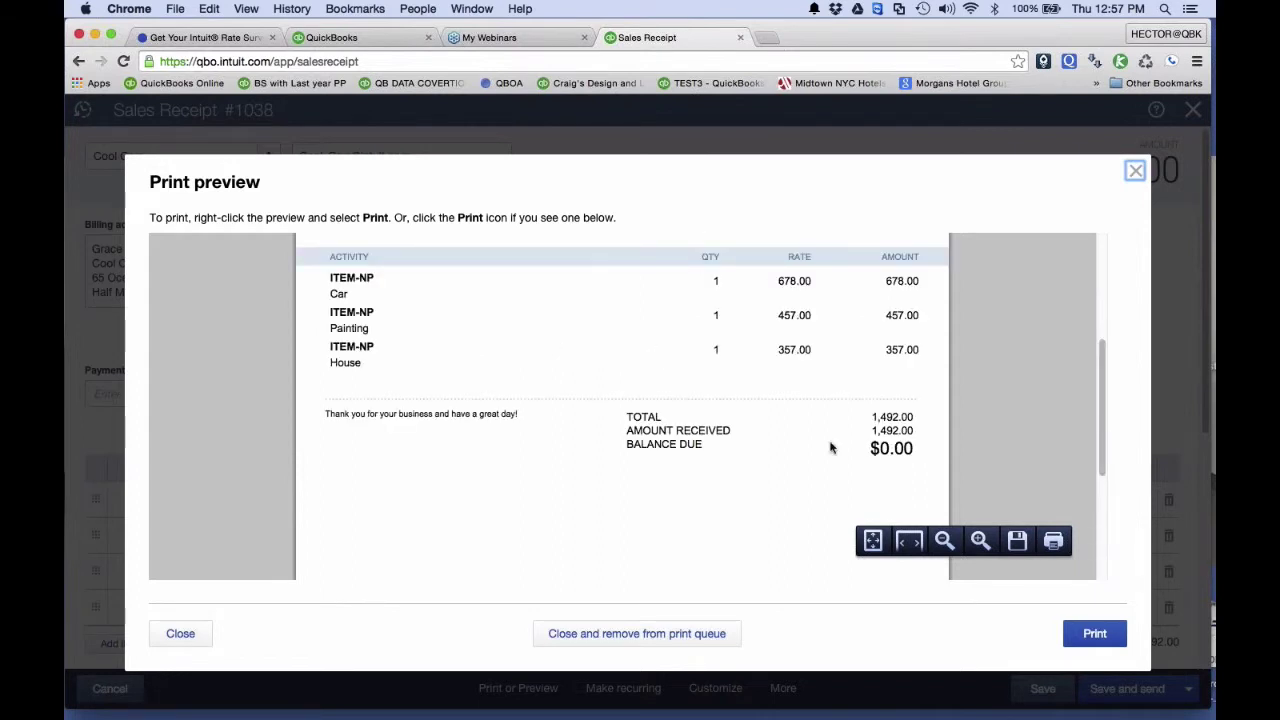
pyautogui.scroll(1, 890, 458)
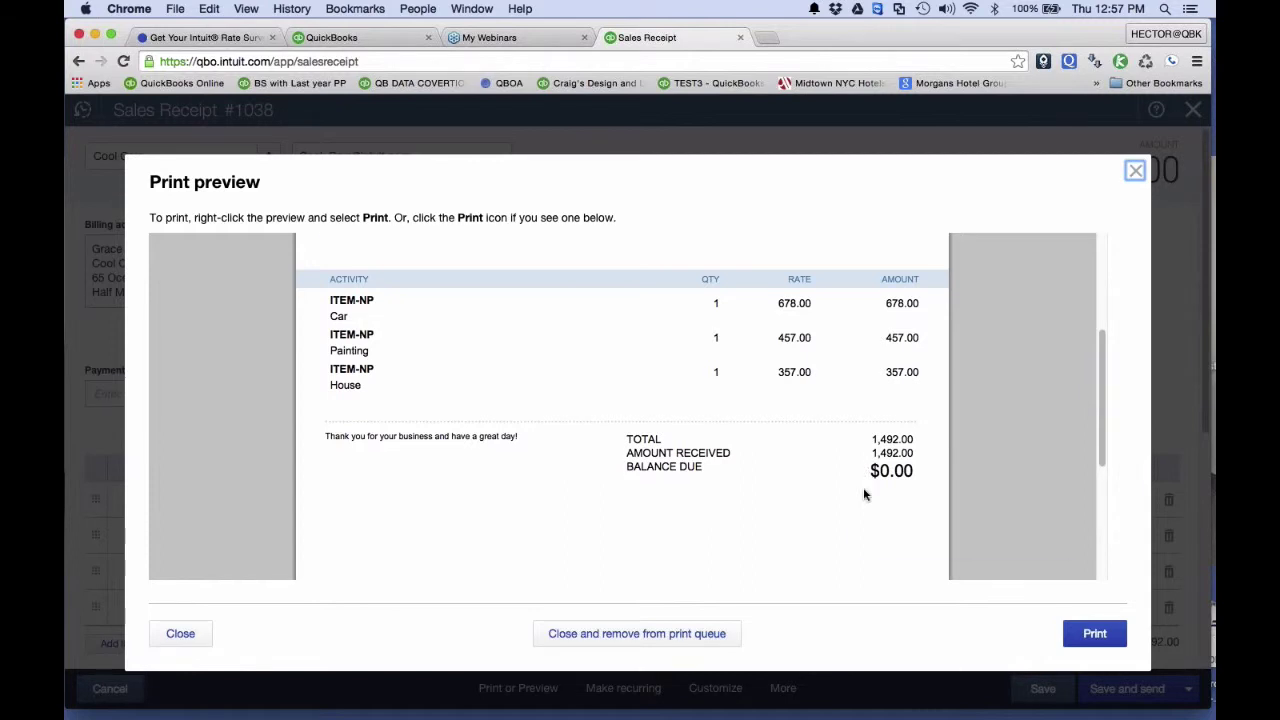
pyautogui.scroll(5, 894, 495)
pyautogui.scroll(-10, 894, 497)
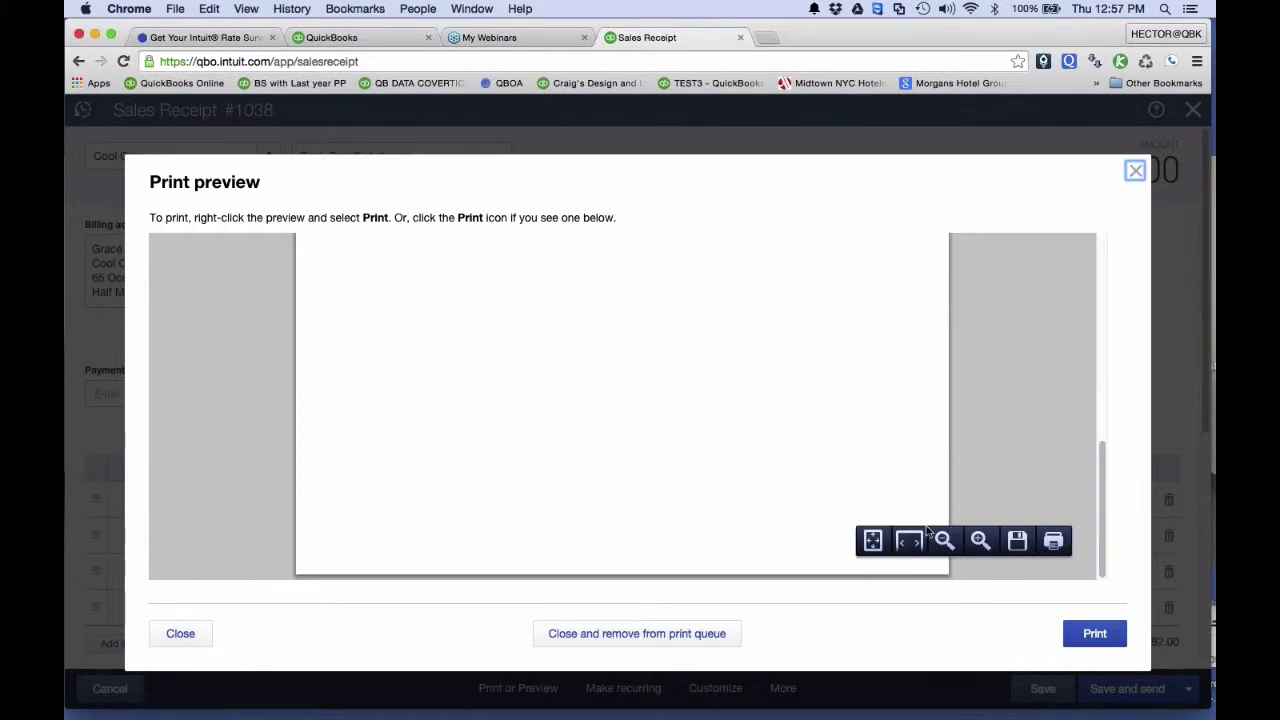
# Leave the print preview, then save and close the Cool Cars sales receipt.
pyautogui.click(182, 632)
pyautogui.scroll(-10, 571, 246)
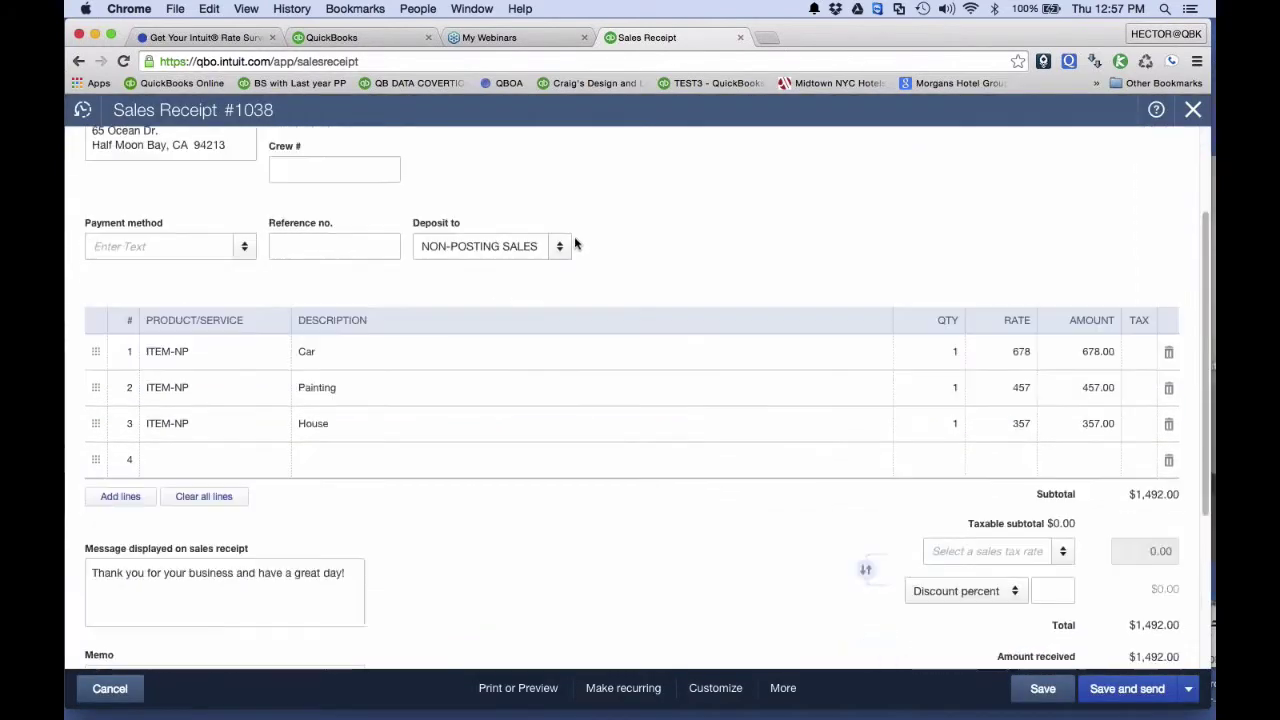
pyautogui.scroll(10, 569, 251)
pyautogui.scroll(-10, 569, 251)
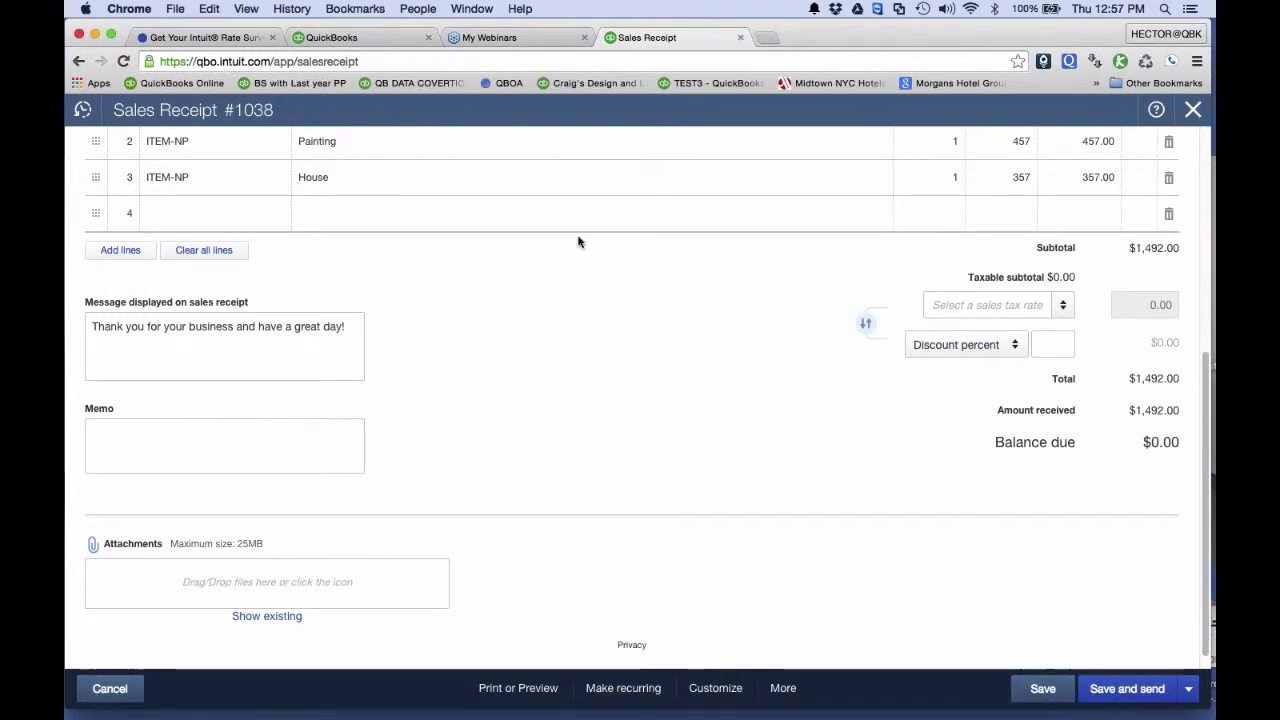
pyautogui.scroll(3, 570, 300)
pyautogui.scroll(6, 566, 337)
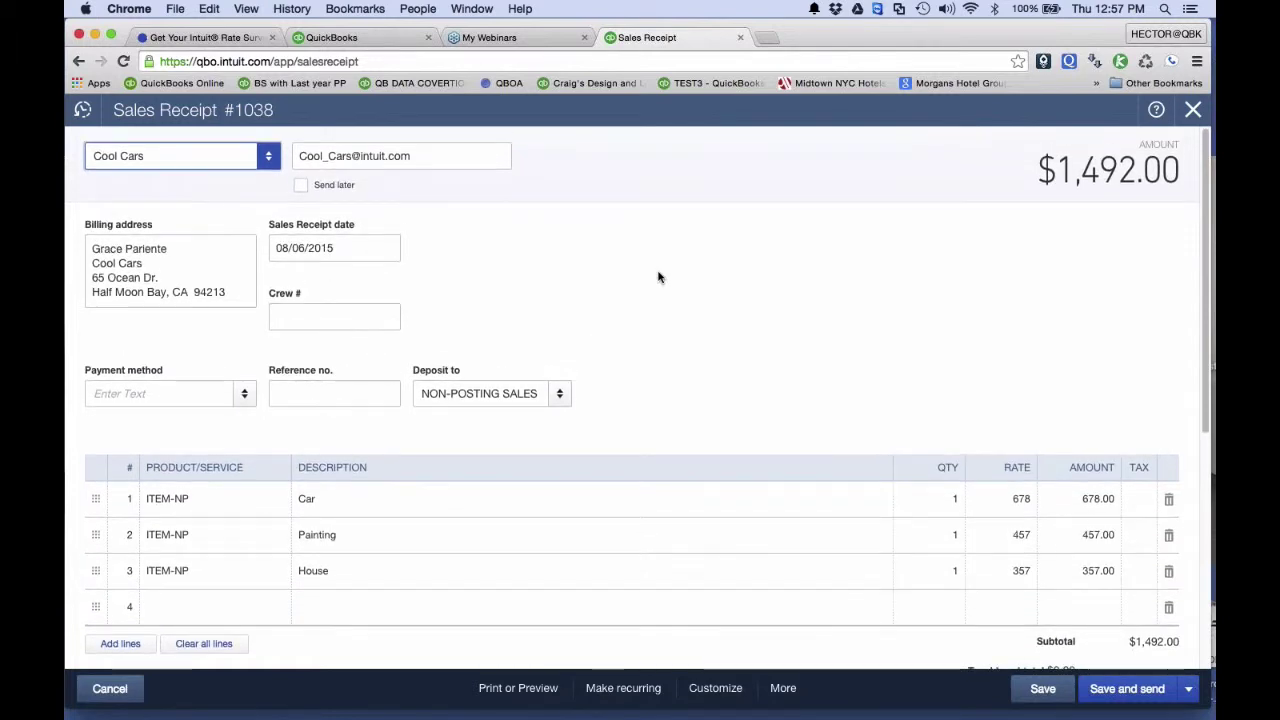
pyautogui.scroll(-1, 660, 277)
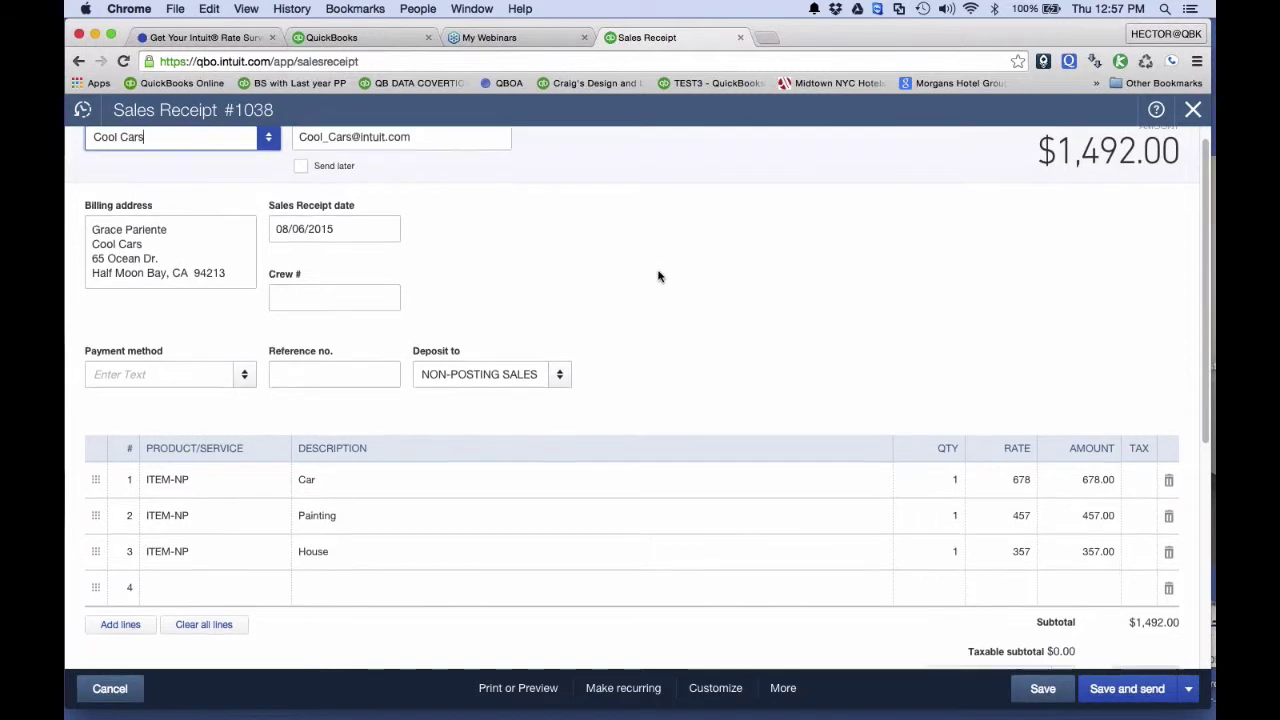
pyautogui.click(1040, 695)
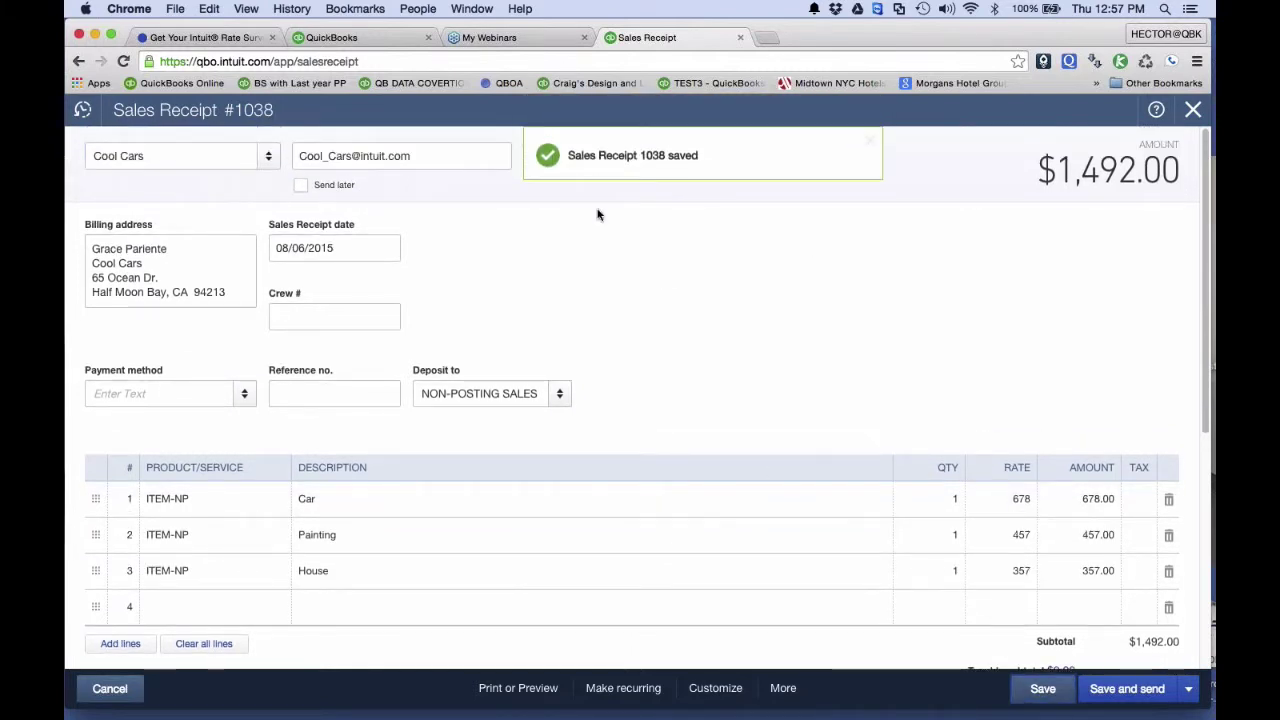
pyautogui.click(1192, 112)
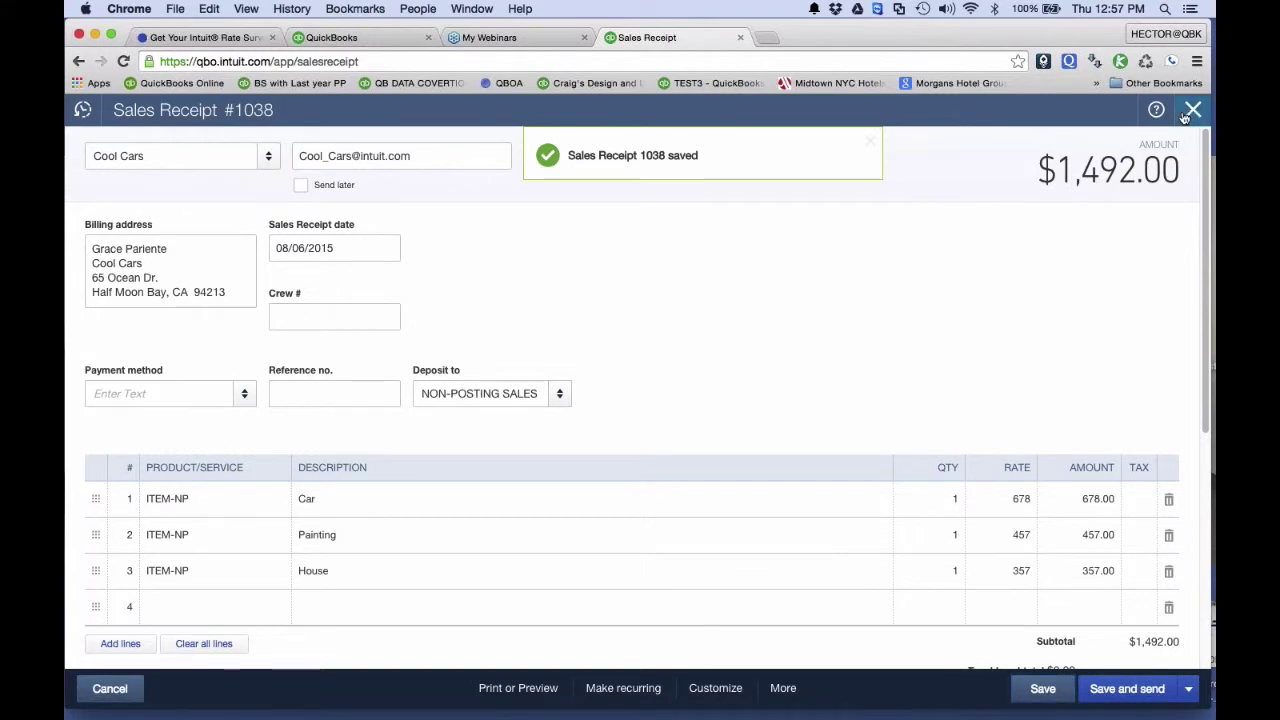
# Run the Balance Sheet report and examine the transactions behind the NON-POSTING SALES RECIEPT account.
pyautogui.click(136, 343)
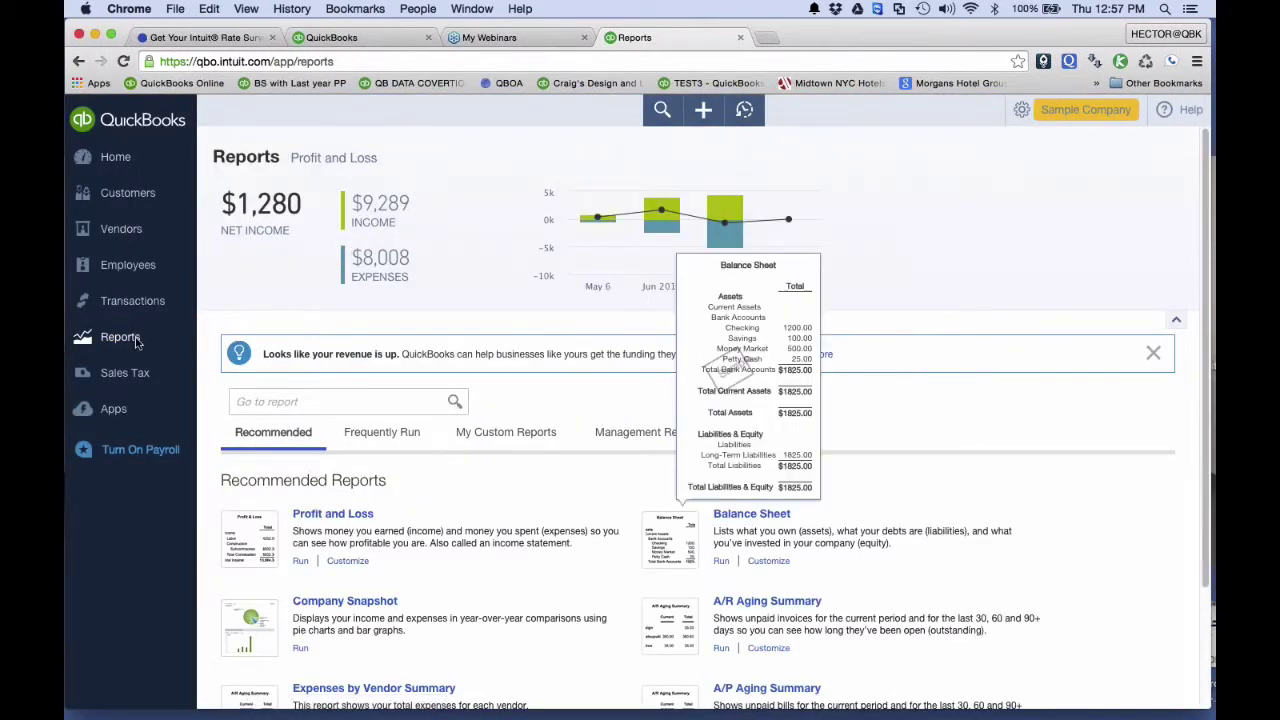
pyautogui.click(767, 522)
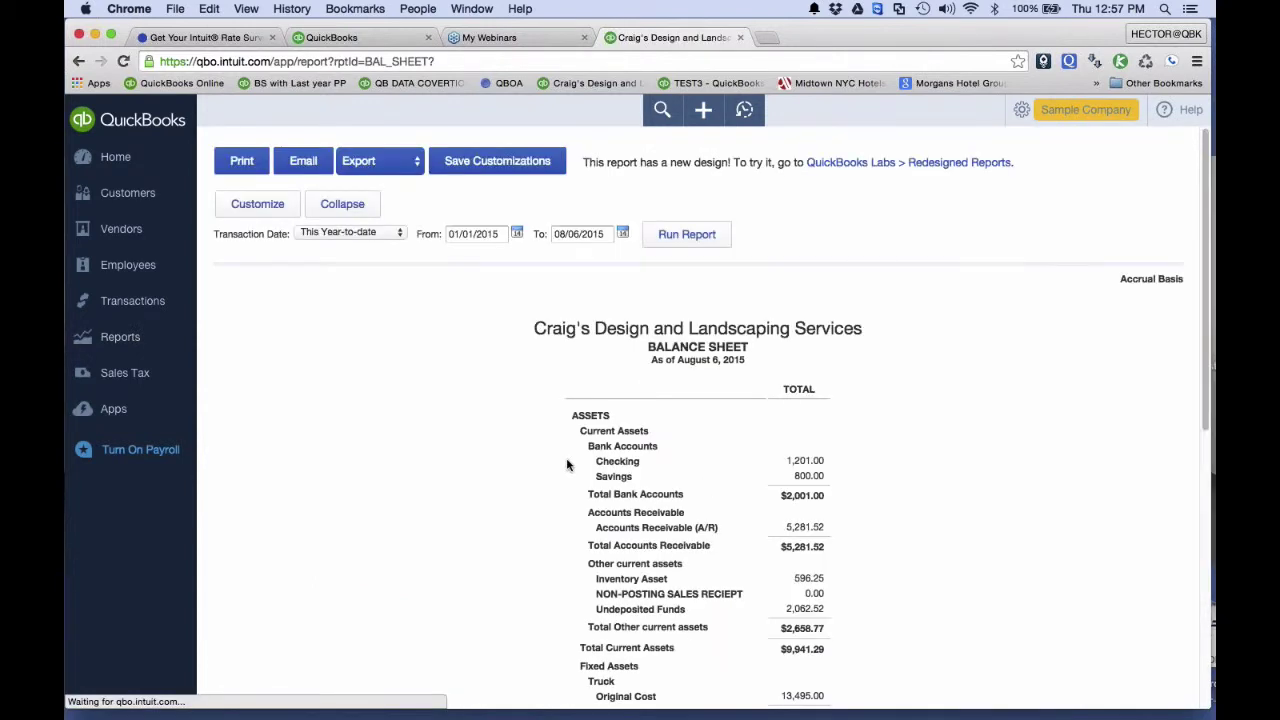
pyautogui.scroll(-2, 567, 465)
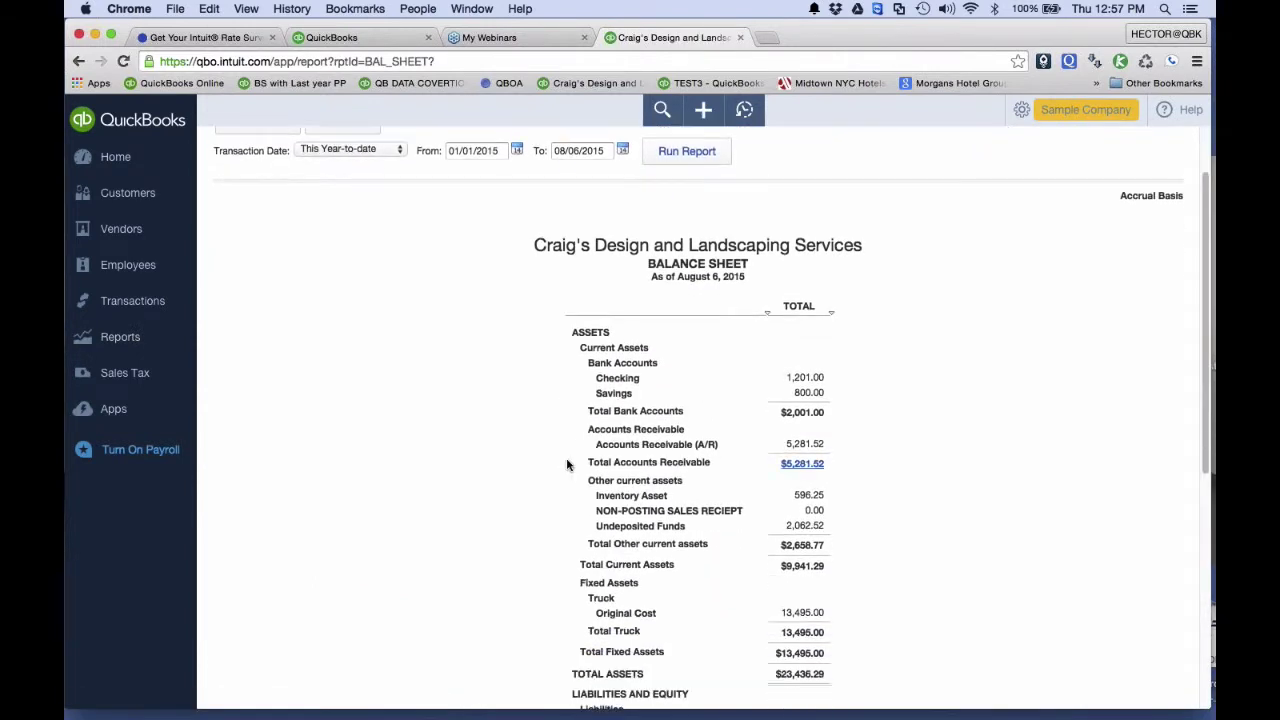
pyautogui.click(821, 518)
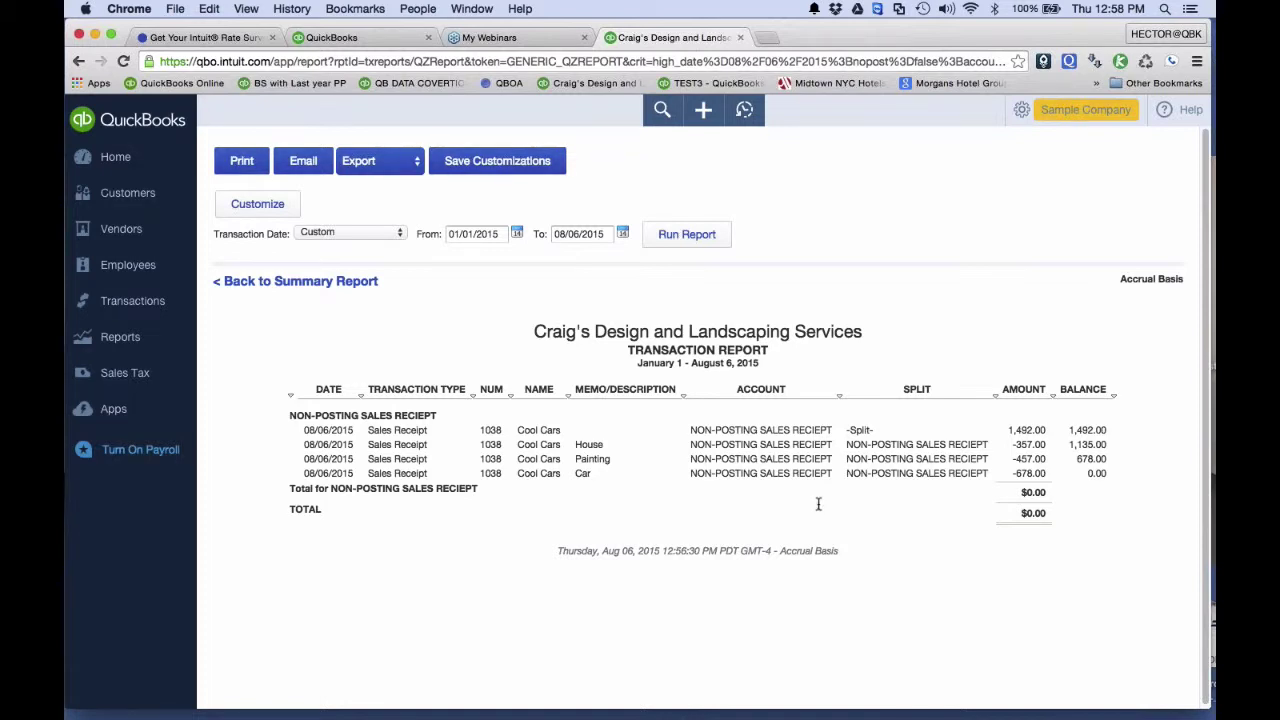
pyautogui.click(145, 345)
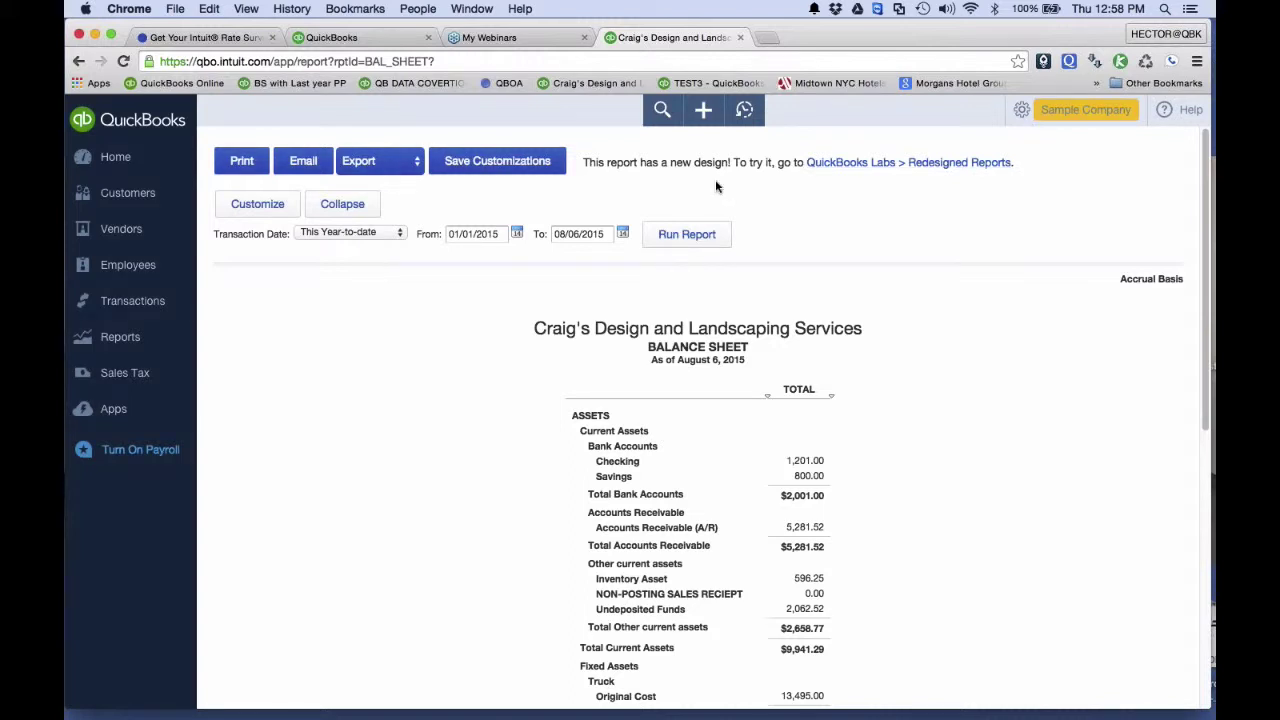
# Start a new sales receipt and add a payment method named CRM-SERVICE CALL, without marking it as a credit card.
pyautogui.click(706, 128)
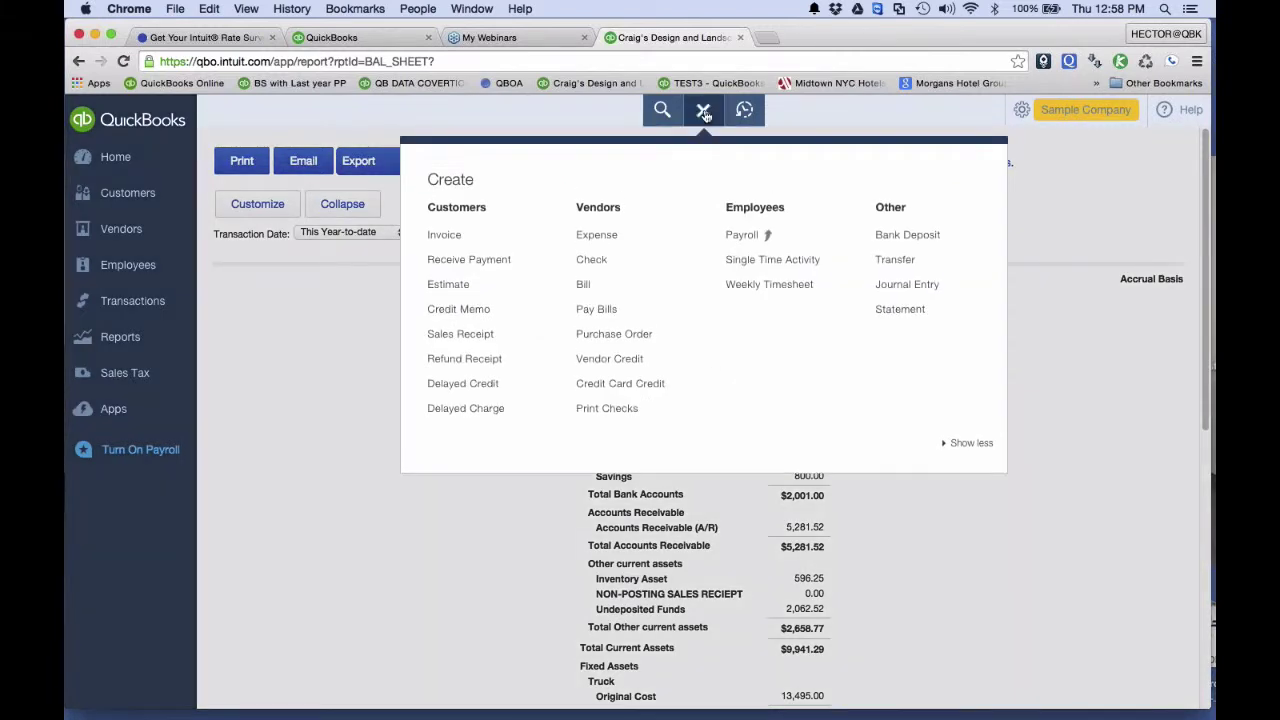
pyautogui.click(479, 341)
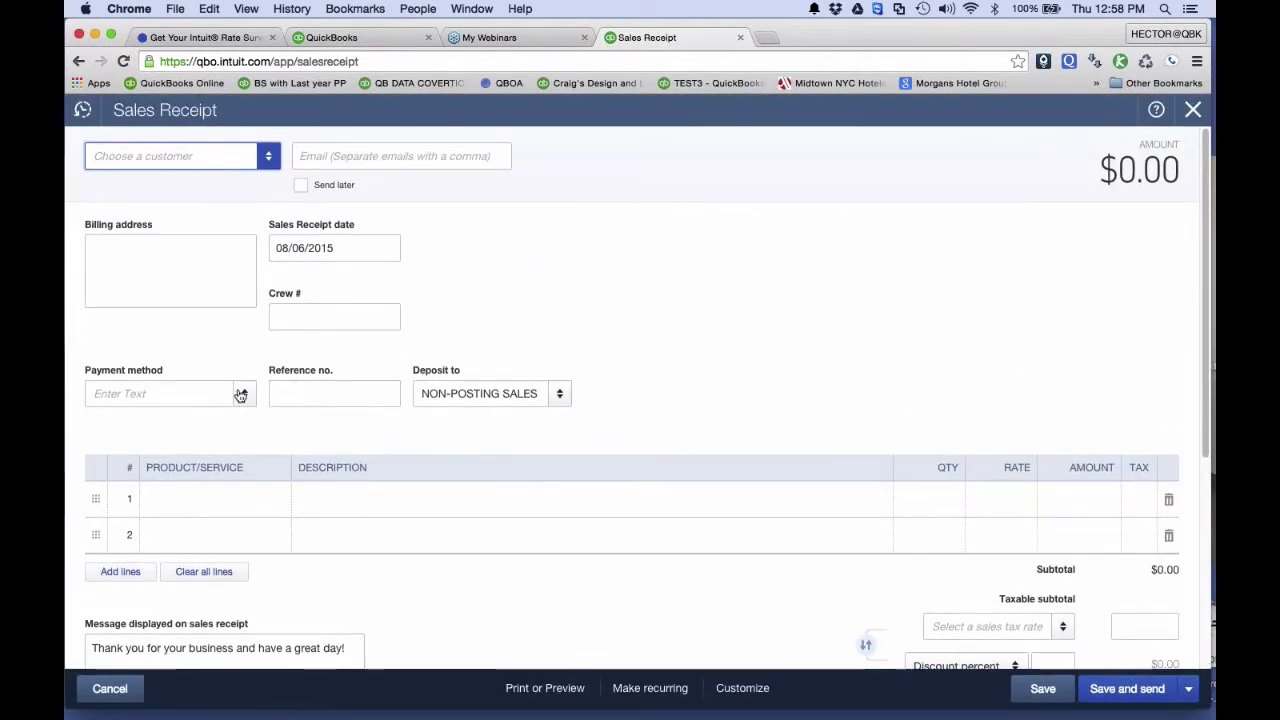
pyautogui.click(241, 394)
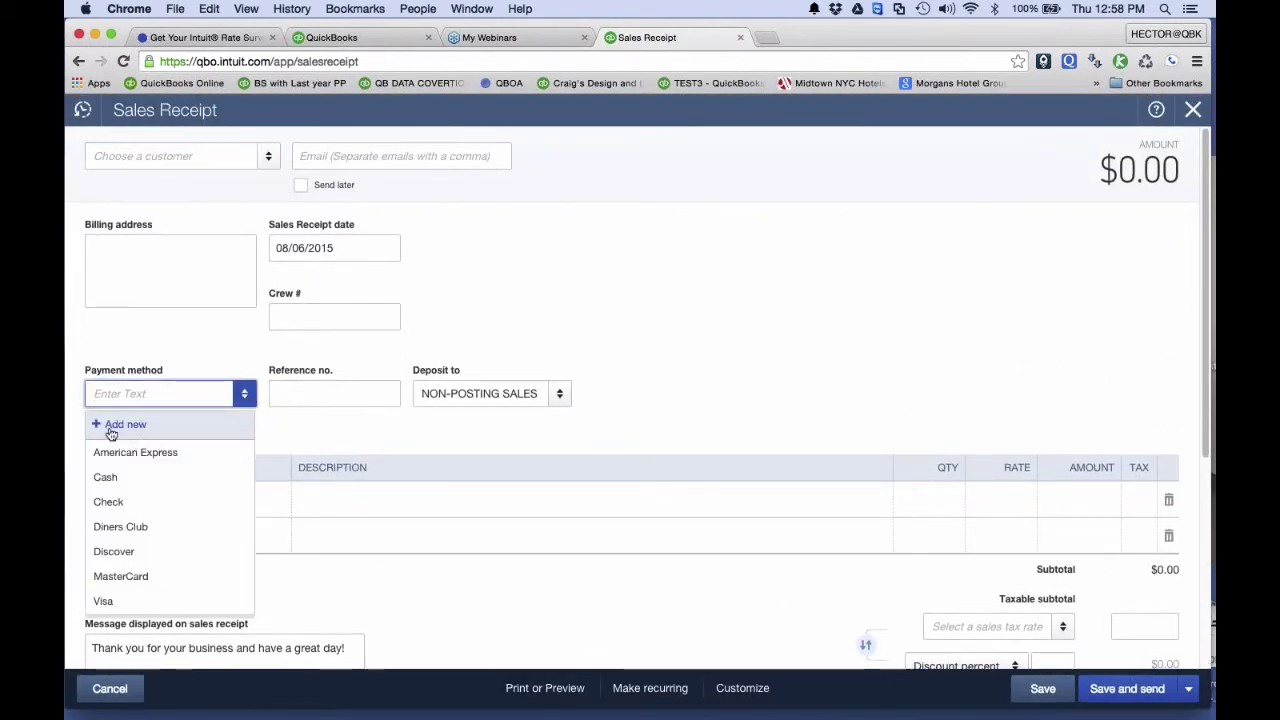
pyautogui.click(111, 428)
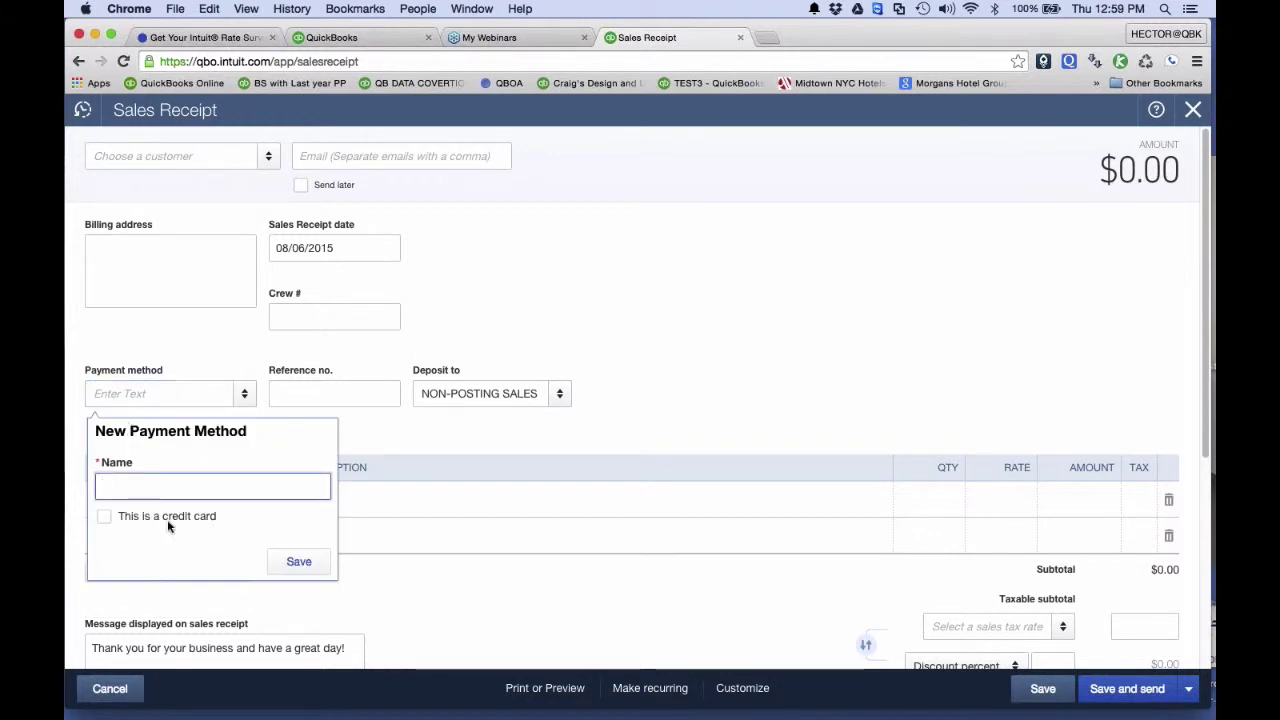
pyautogui.write('CRM-SERVICE CALL')
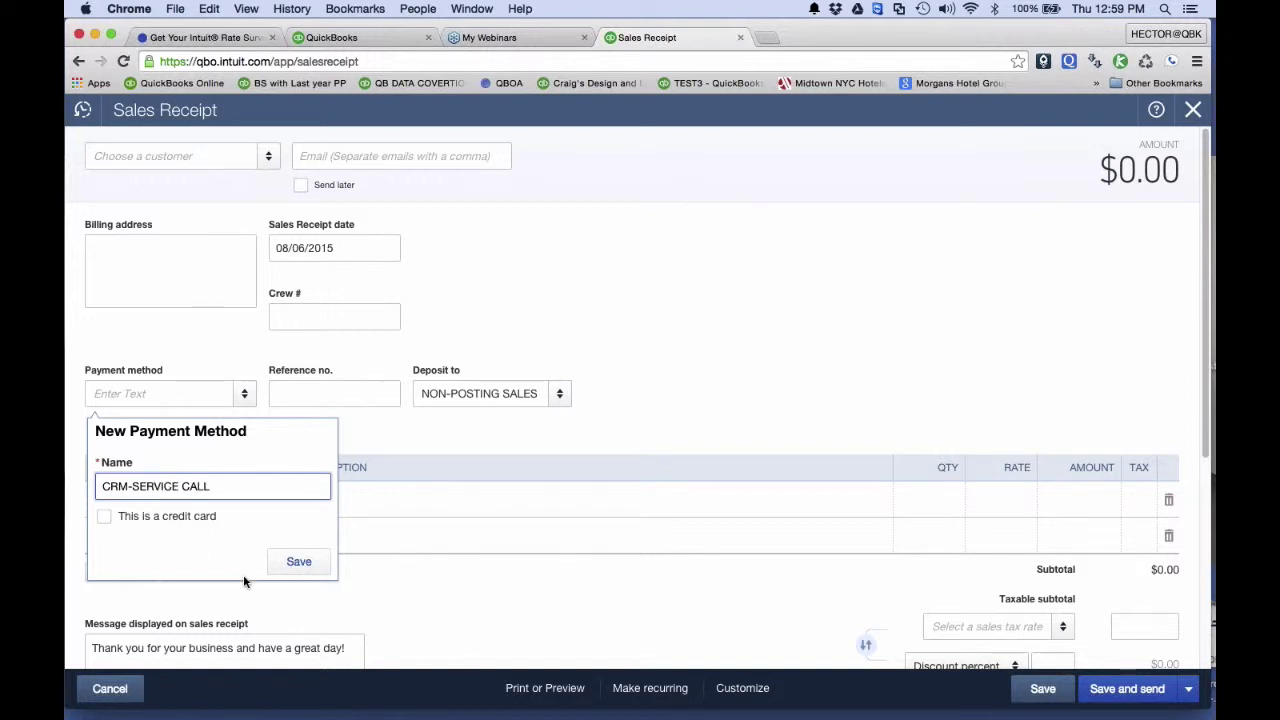
pyautogui.click(303, 566)
# Add another payment method named CRM-TECH ISSUE from the sales receipt.
pyautogui.click(246, 403)
pyautogui.click(160, 426)
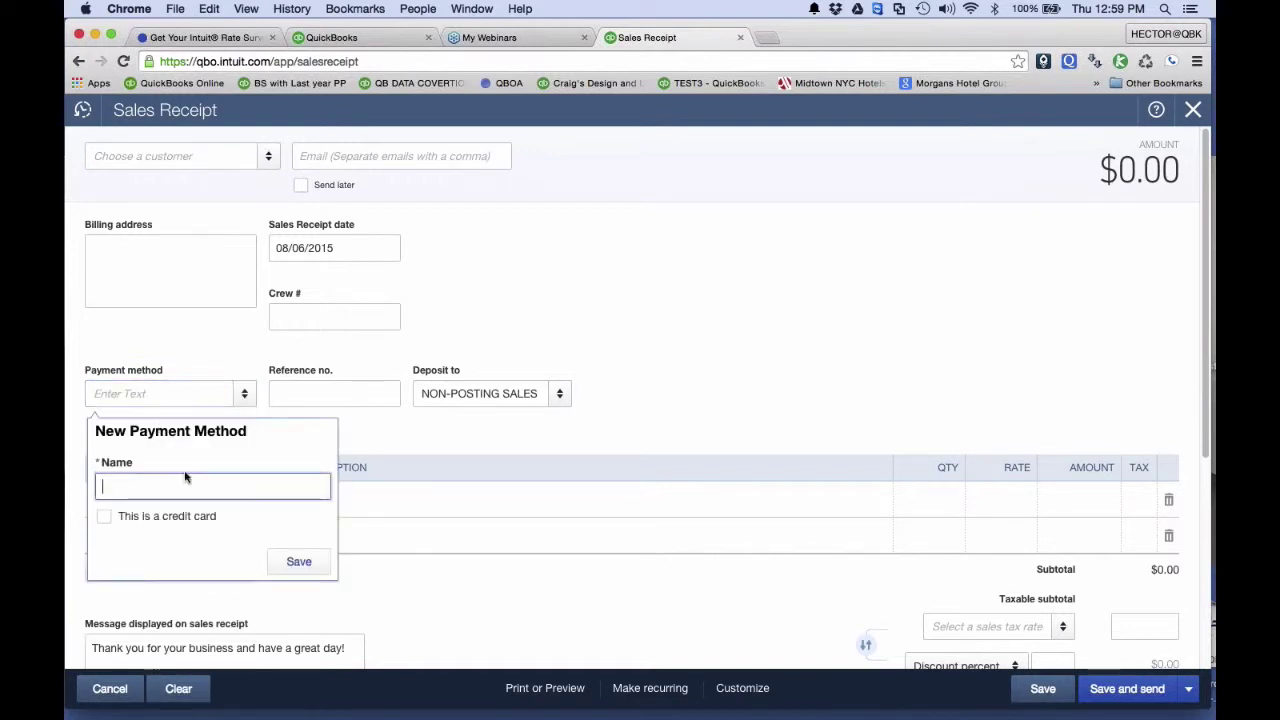
pyautogui.write('CRM-')
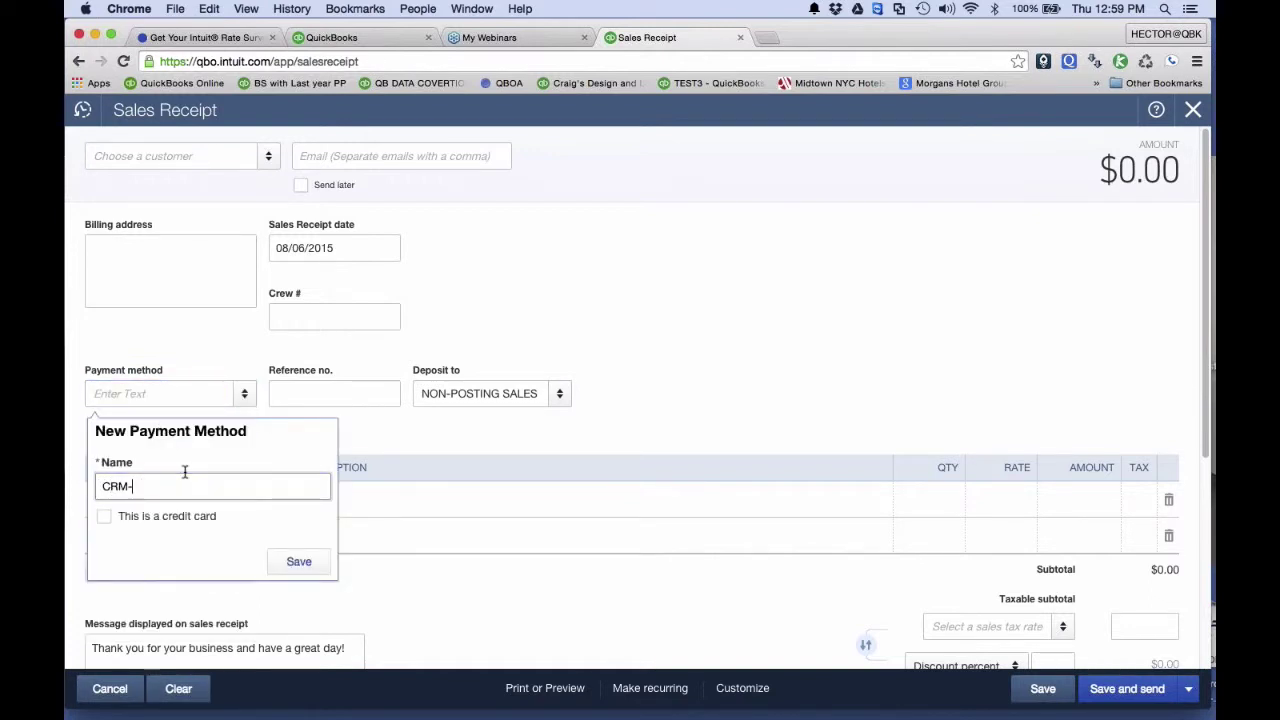
pyautogui.write('TECH ISSUE')
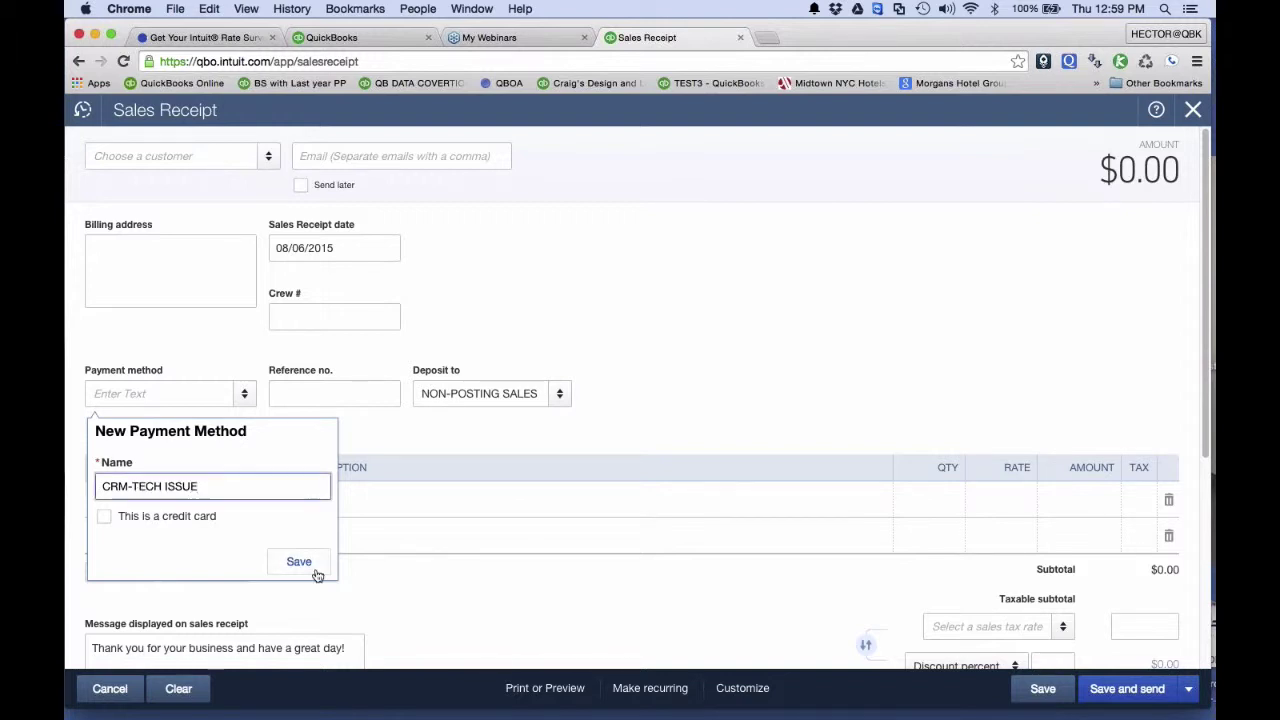
pyautogui.click(299, 563)
# Add a third payment method named CRM-WARRANTY and select it for the sales receipt.
pyautogui.click(233, 393)
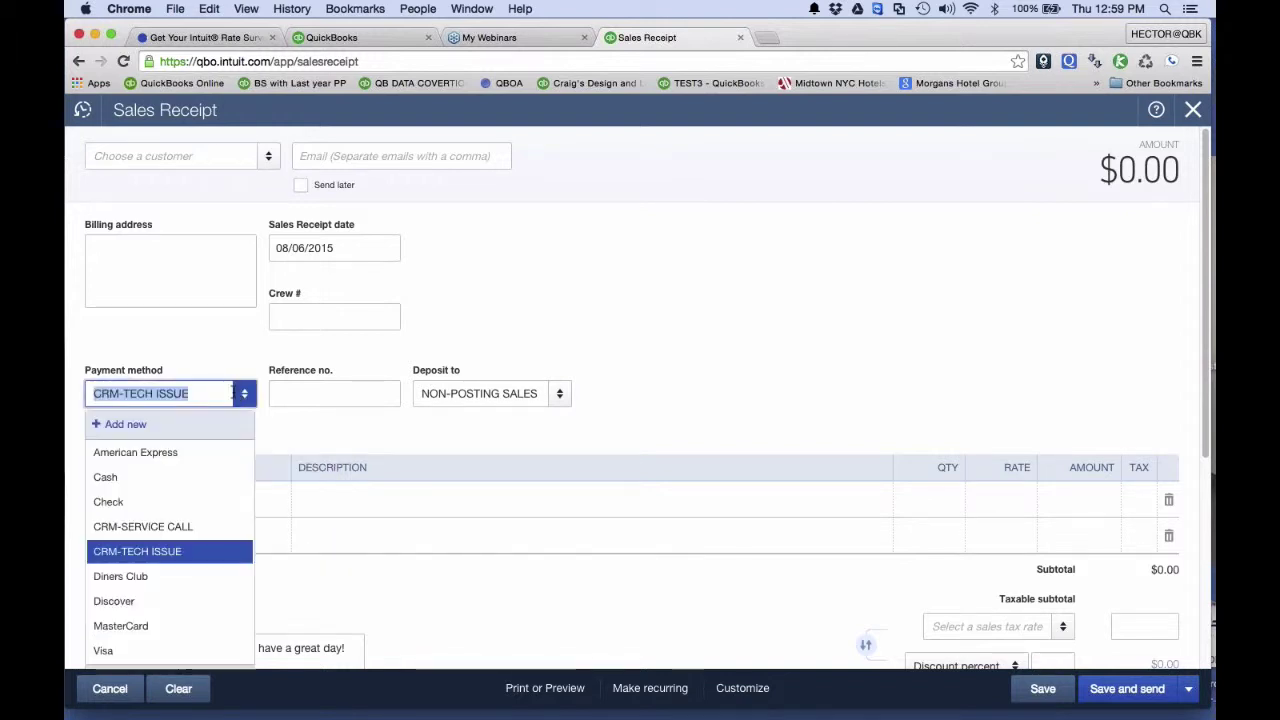
pyautogui.click(138, 424)
pyautogui.write('C')
pyautogui.press('BackSpace')
pyautogui.write('CRM_')
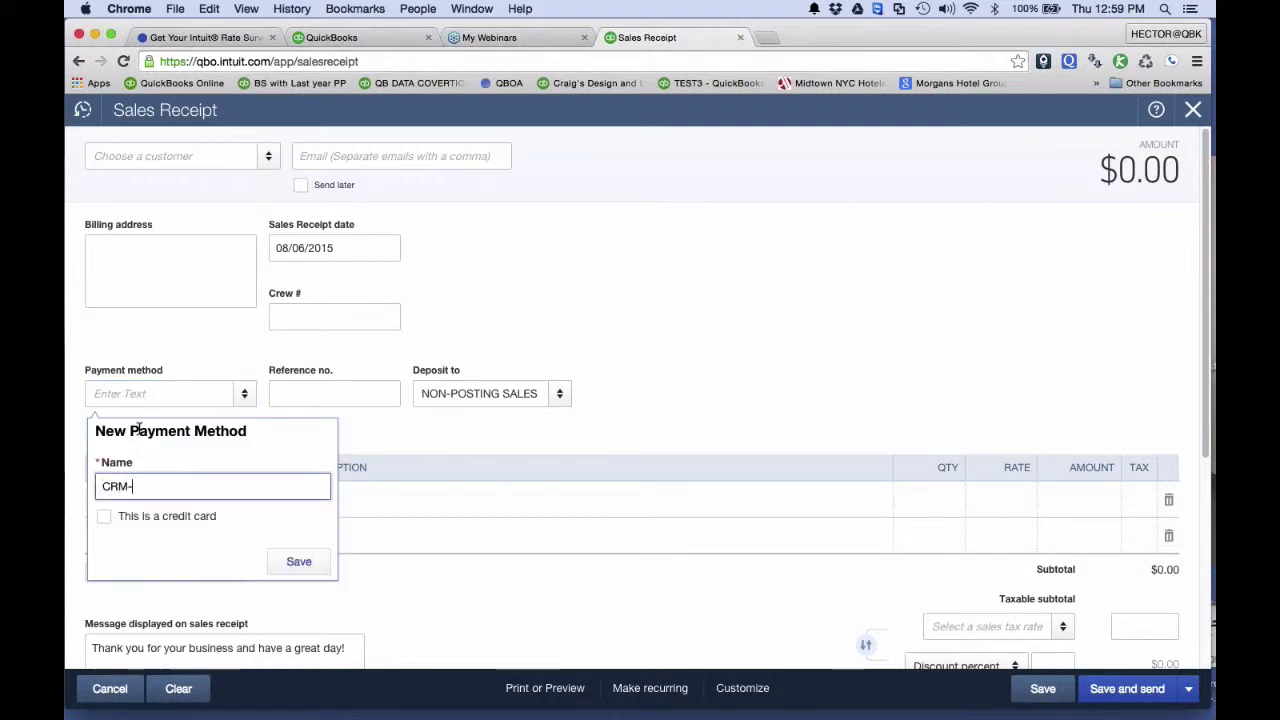
pyautogui.write('WARRANTY')
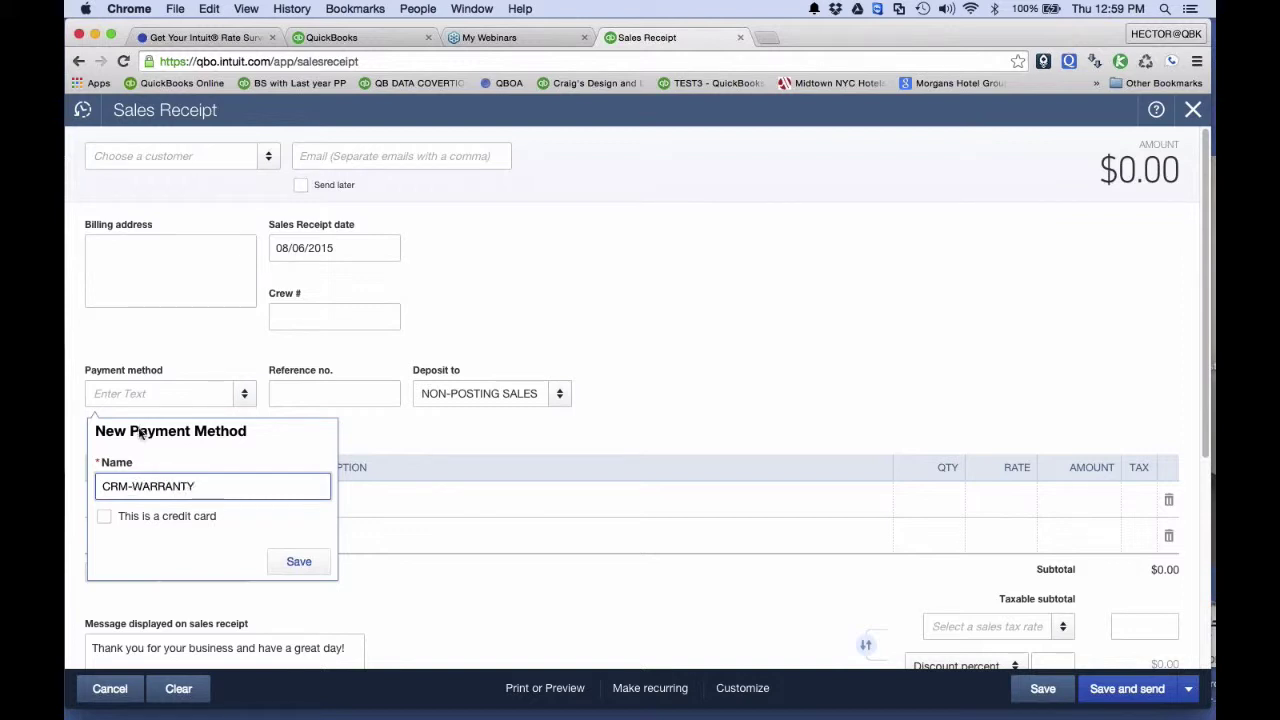
pyautogui.click(299, 561)
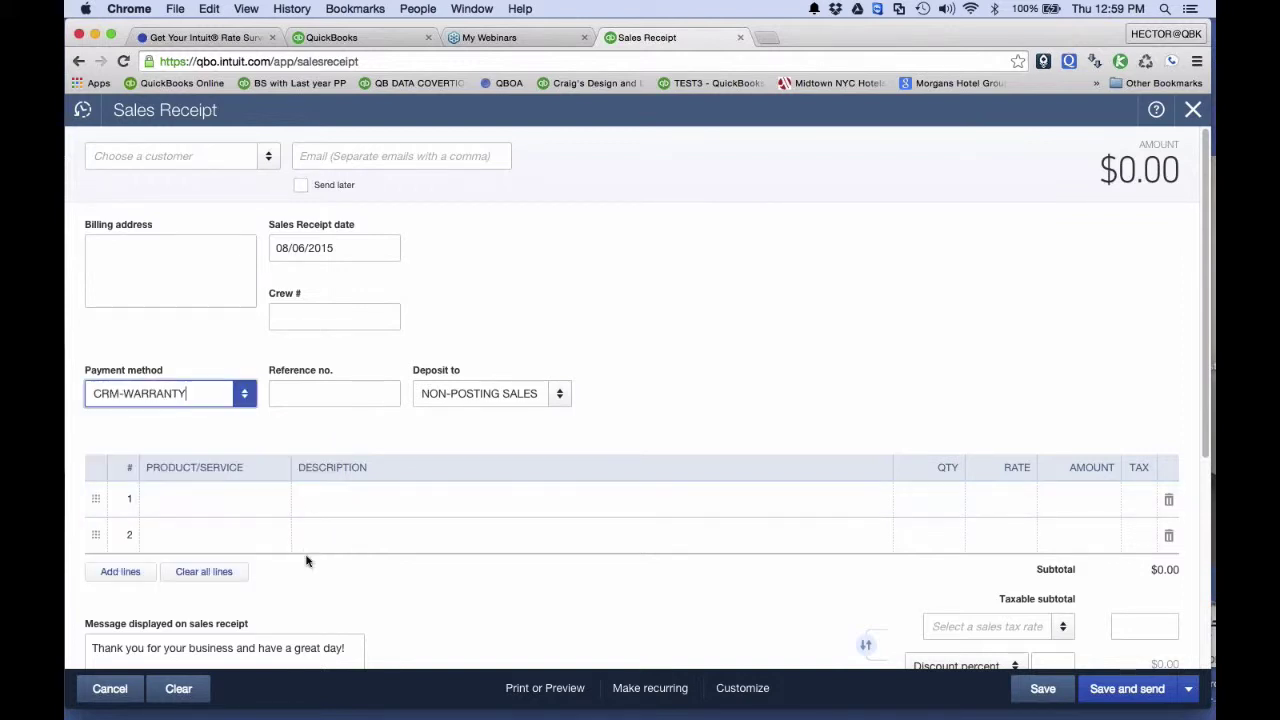
pyautogui.click(241, 396)
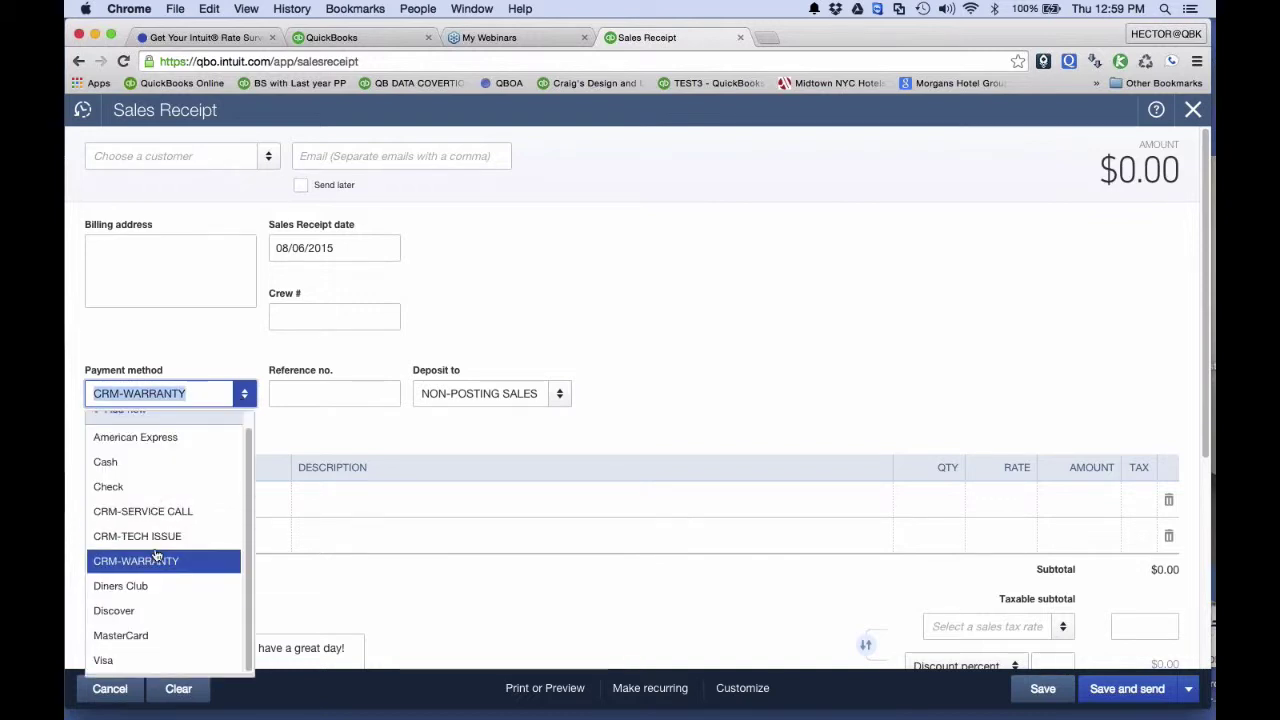
pyautogui.click(170, 561)
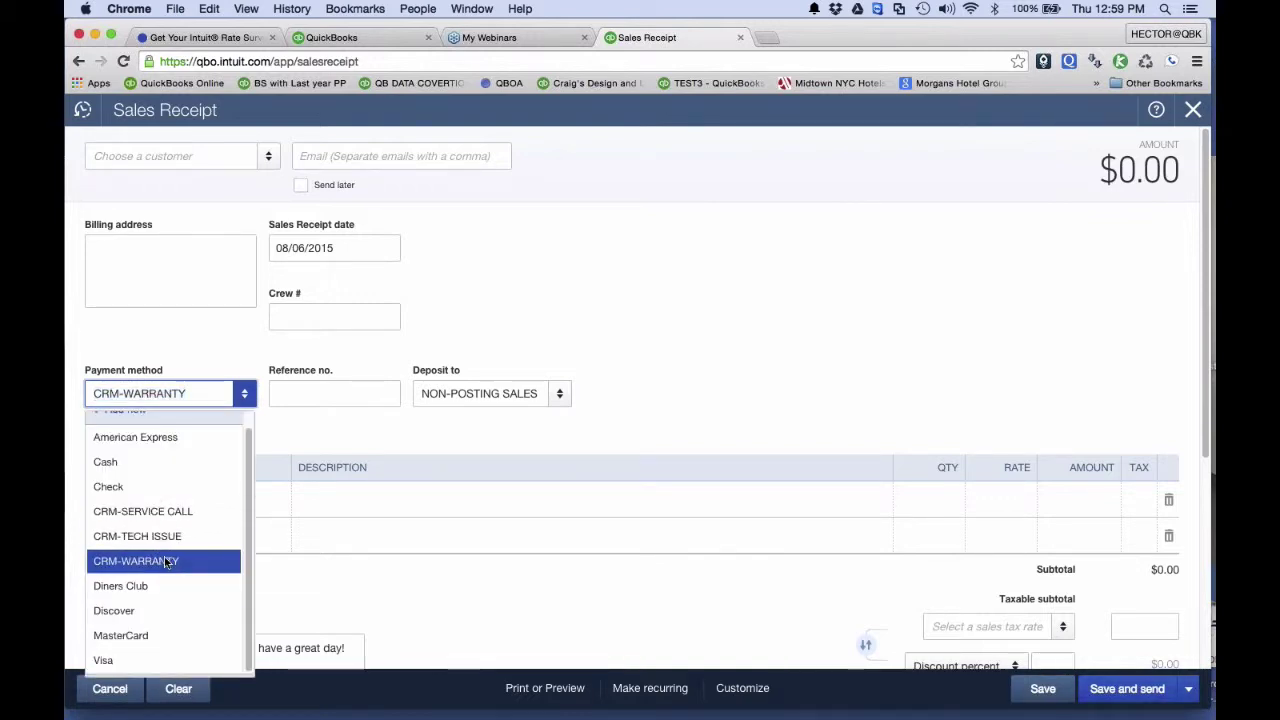
# Choose Amy's Bird Sanctuary as the receipt's customer and add ITEM-NP on line 1.
pyautogui.click(268, 156)
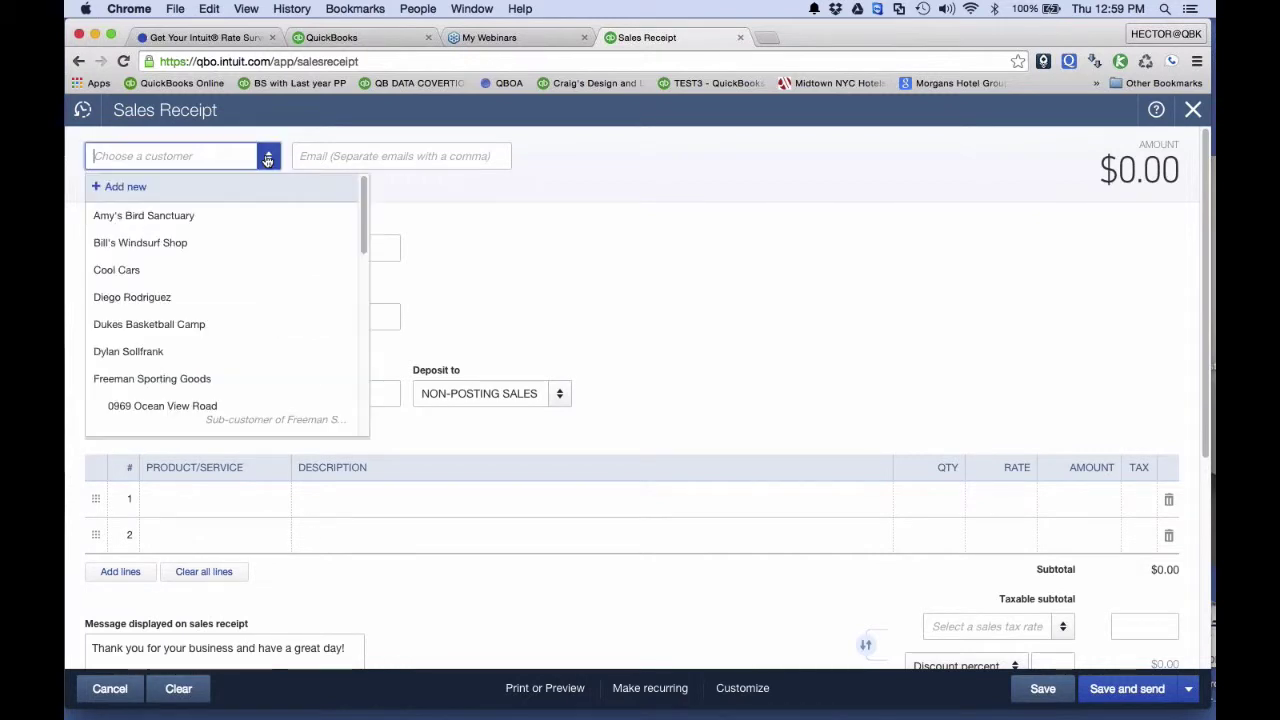
pyautogui.click(155, 224)
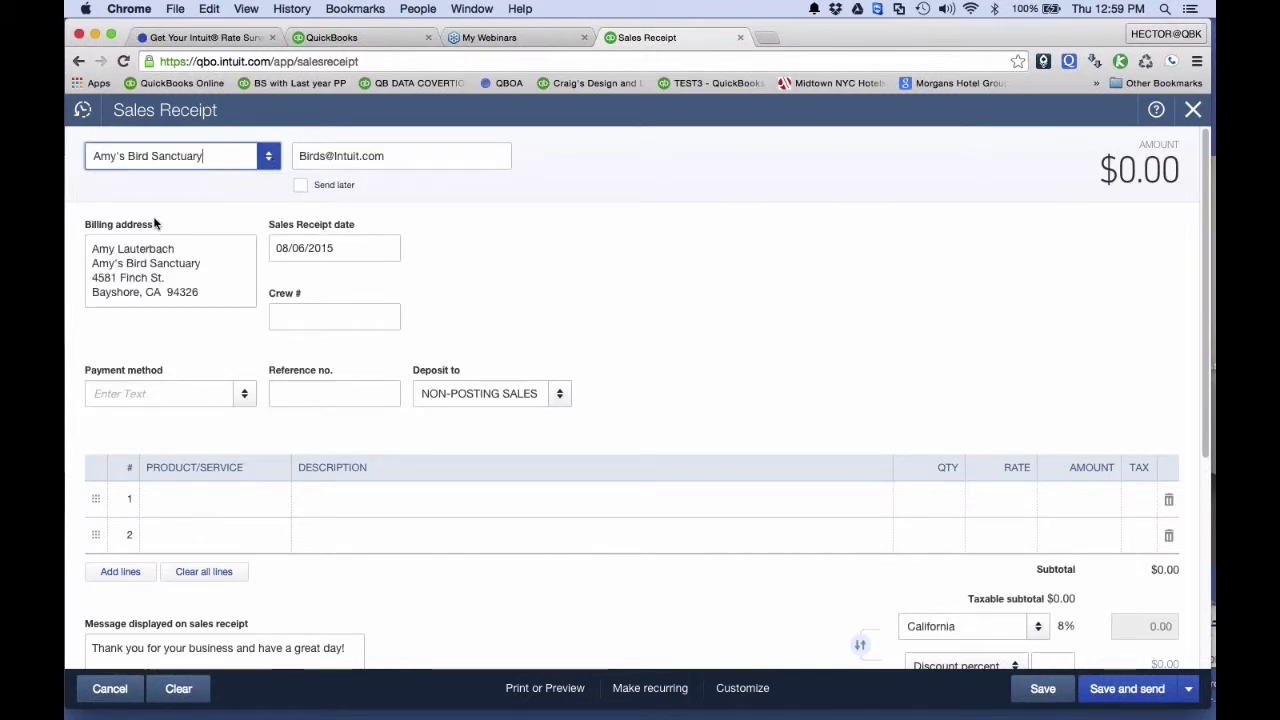
pyautogui.scroll(-2, 251, 414)
pyautogui.click(251, 414)
pyautogui.scroll(2, 277, 487)
pyautogui.click(277, 487)
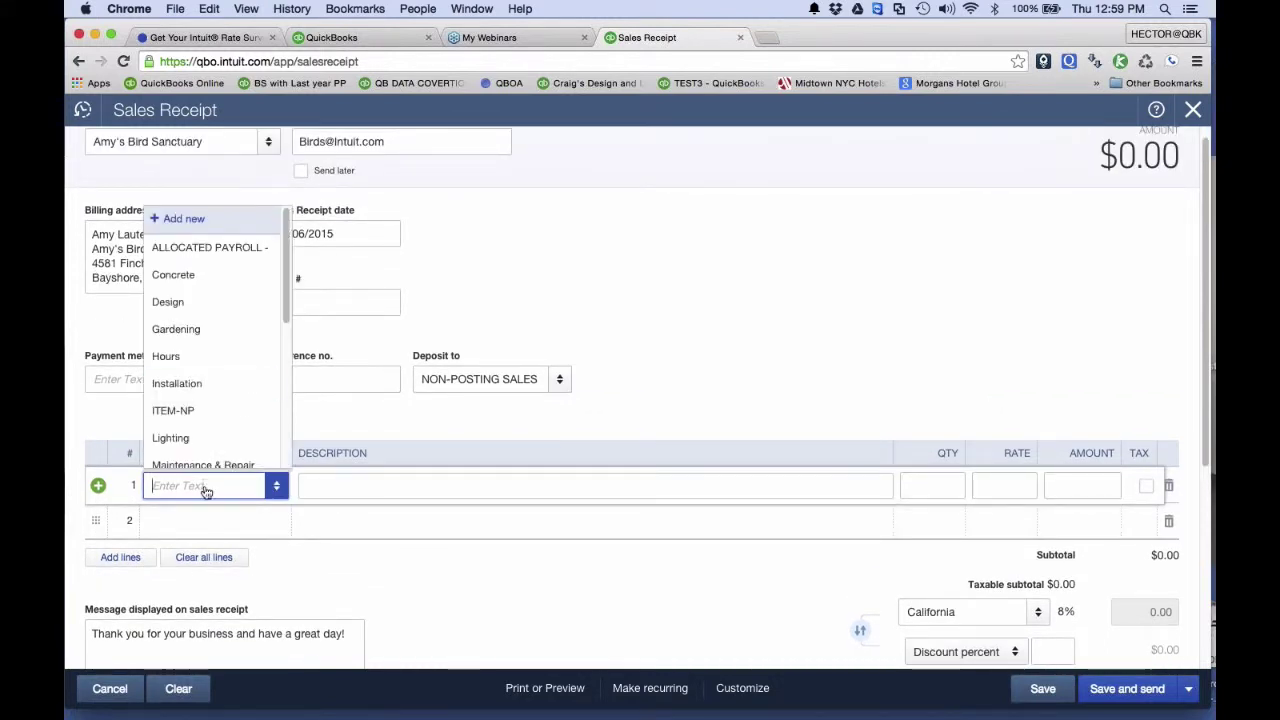
pyautogui.click(198, 400)
pyautogui.scroll(-1, 869, 500)
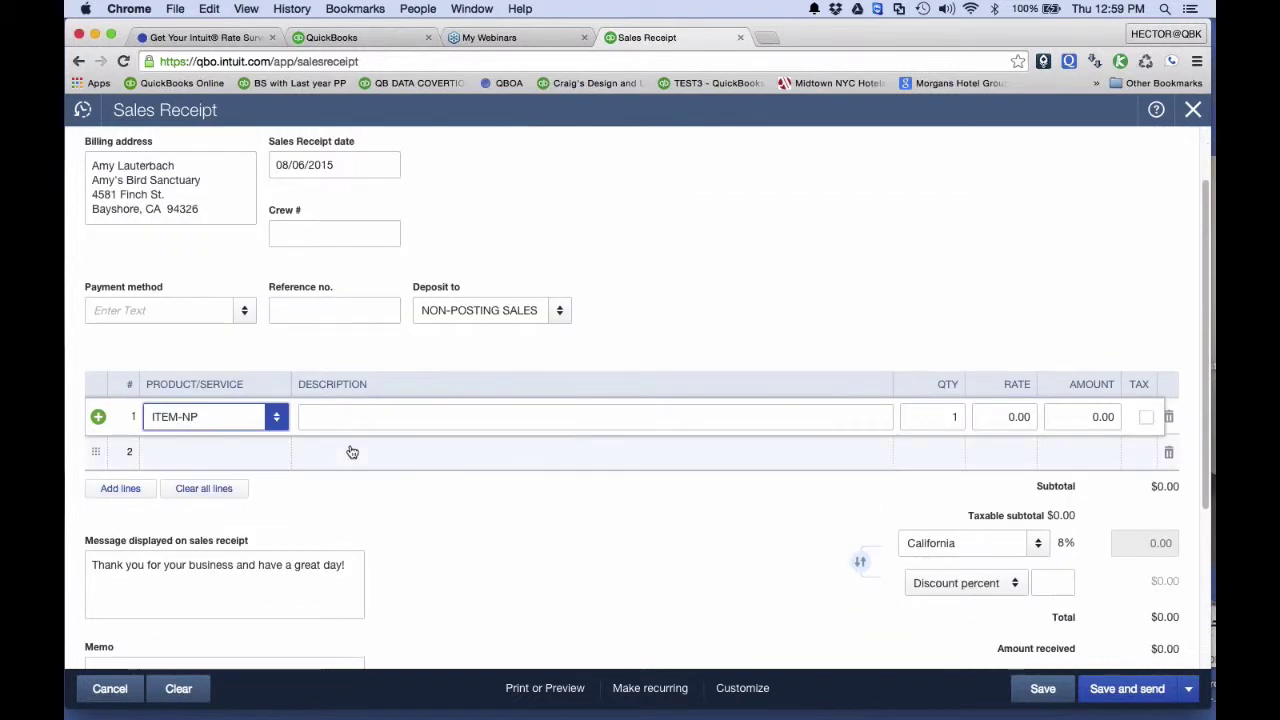
pyautogui.scroll(-1, 323, 466)
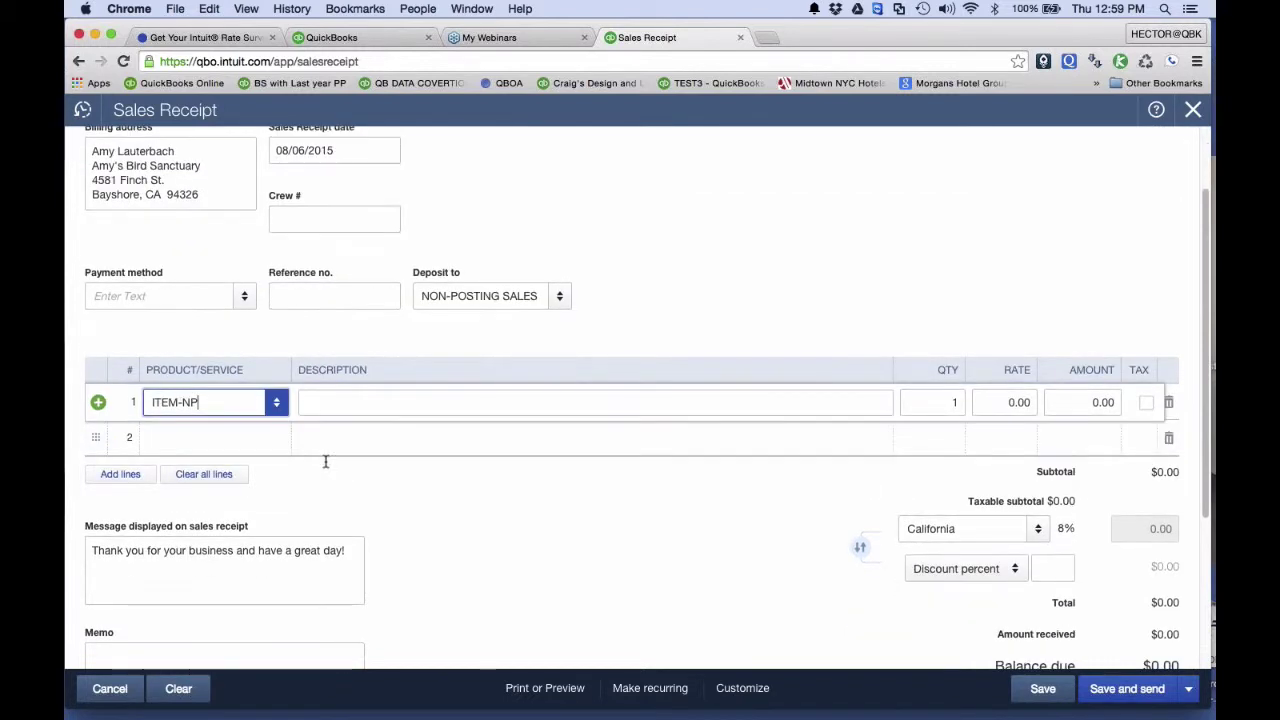
pyautogui.click(377, 400)
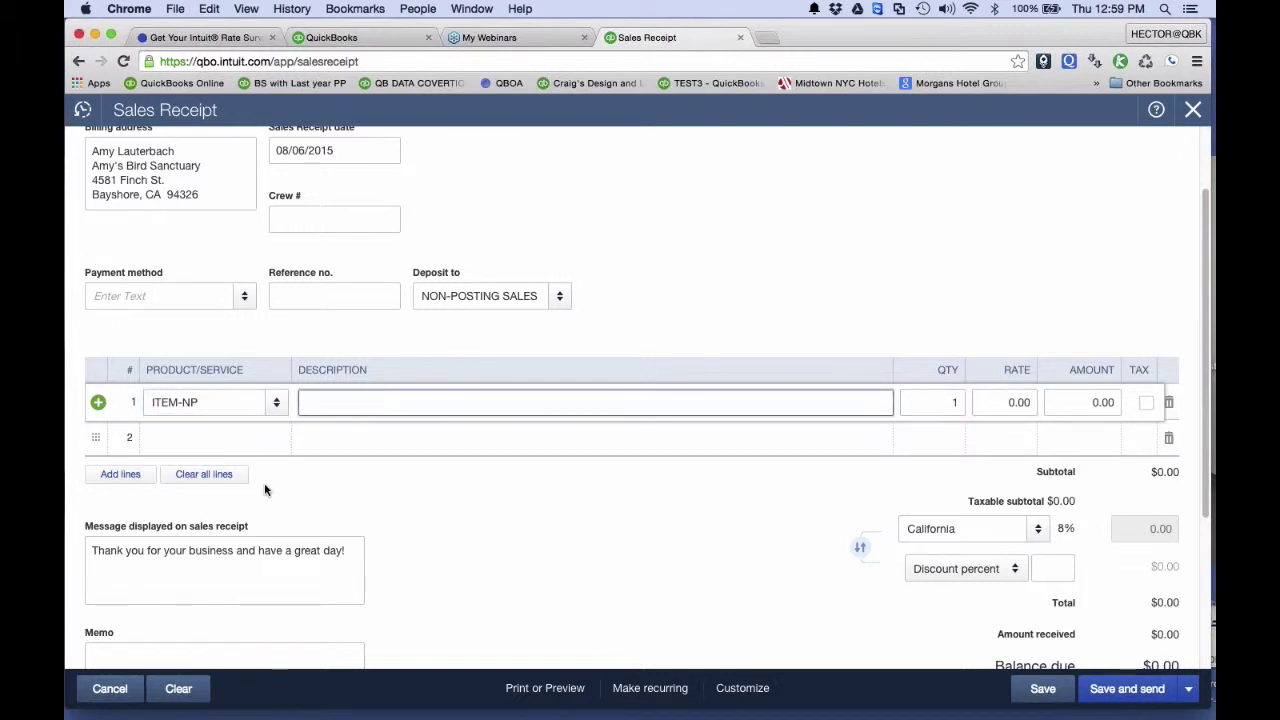
pyautogui.click(194, 402)
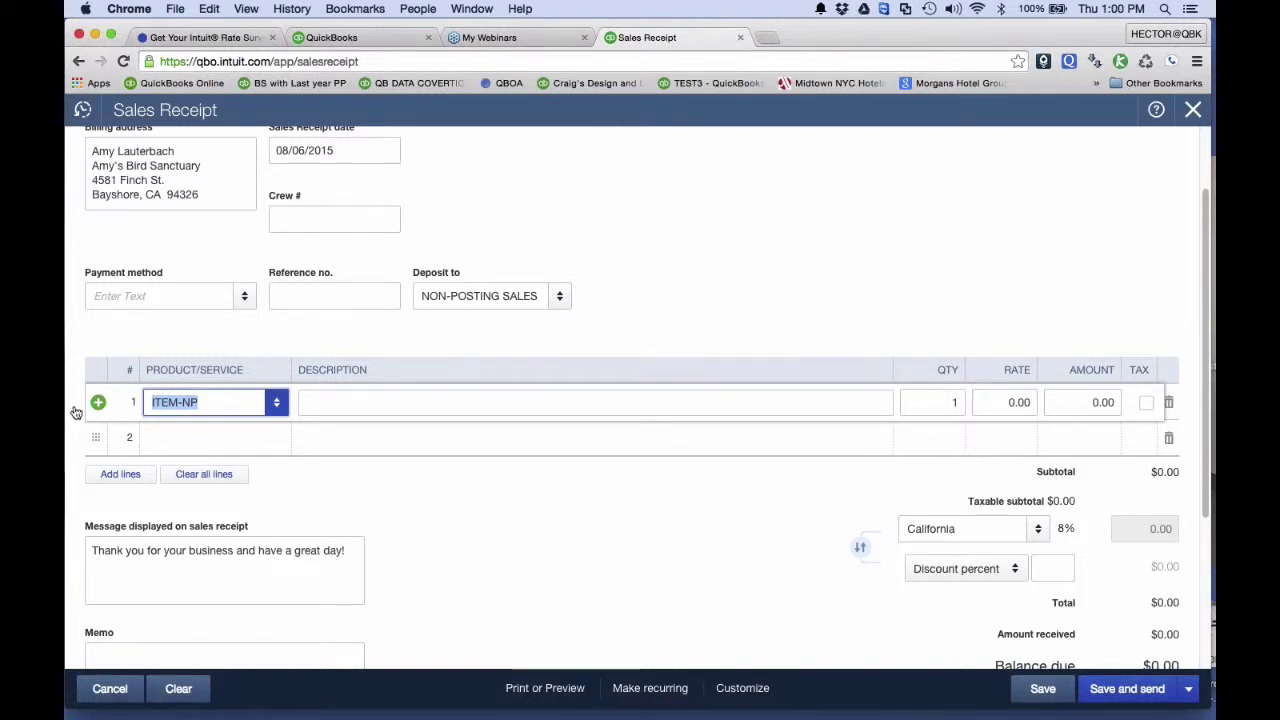
# Replace the message displayed on the sales receipt with "Device was broken and we repaired it".
pyautogui.scroll(-3, 906, 383)
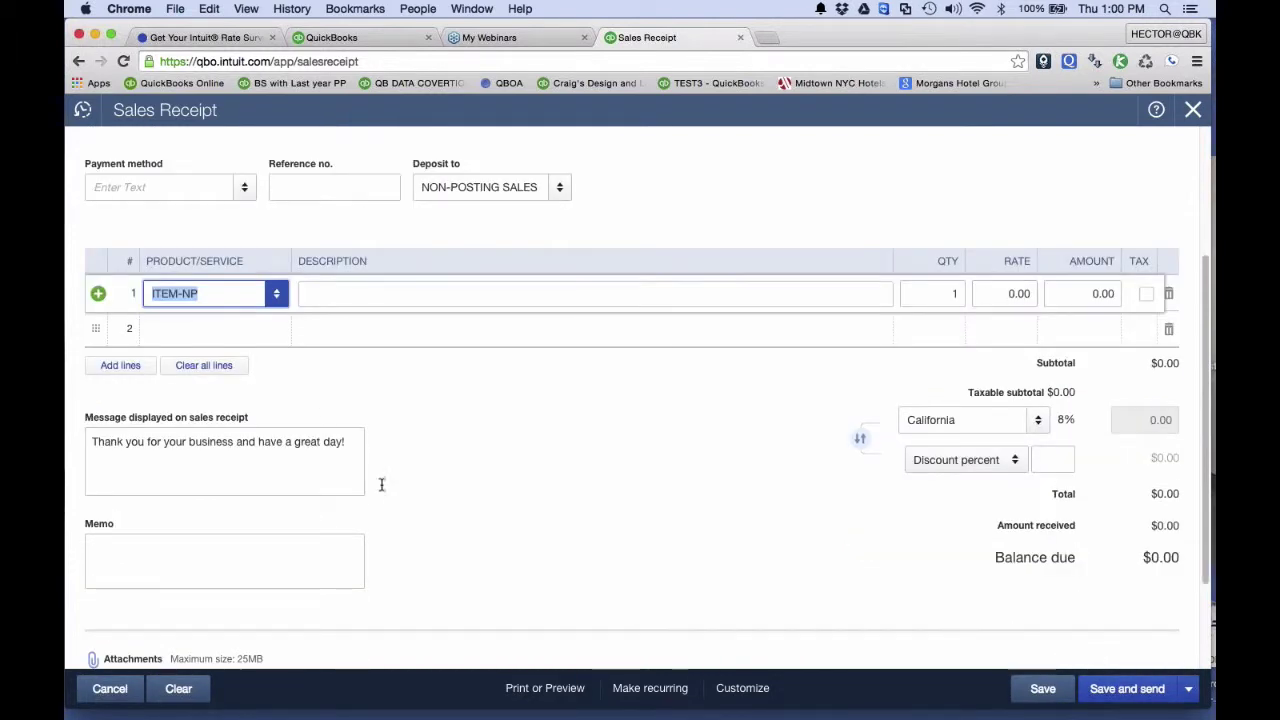
pyautogui.tripleClick(317, 431)
pyautogui.press('BackSpace')
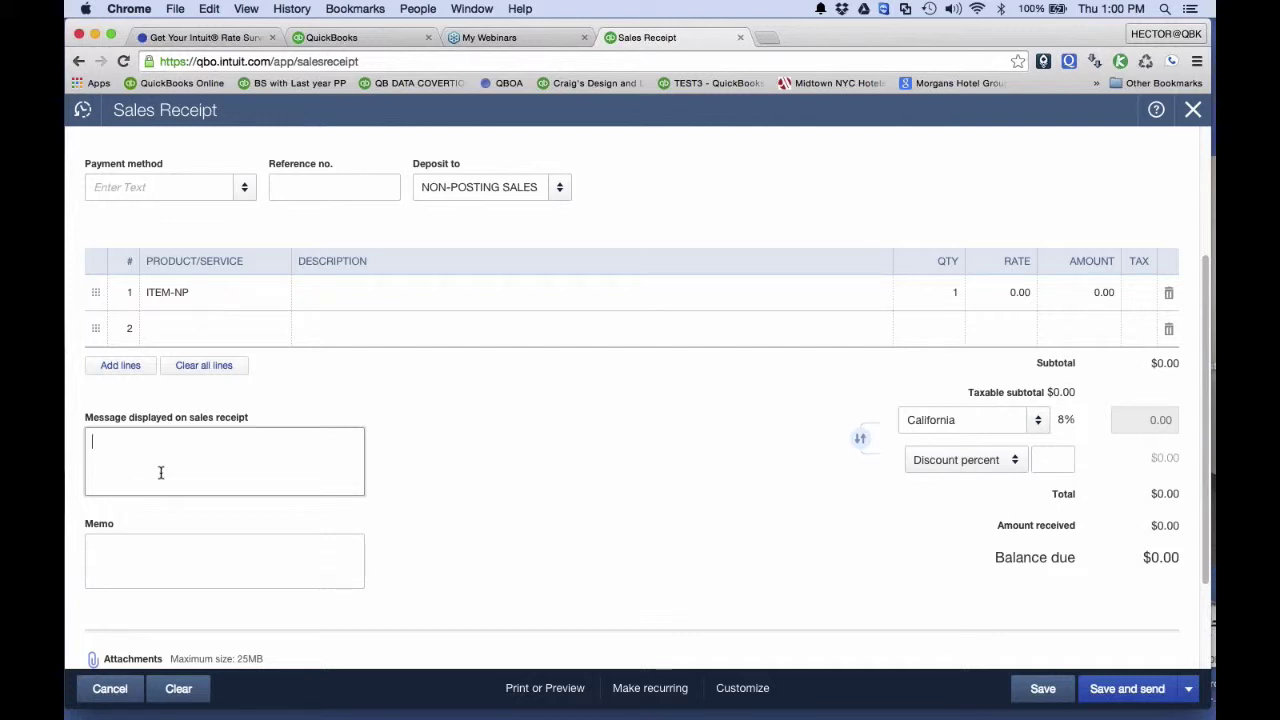
pyautogui.scroll(2, 160, 472)
pyautogui.write('Device was ')
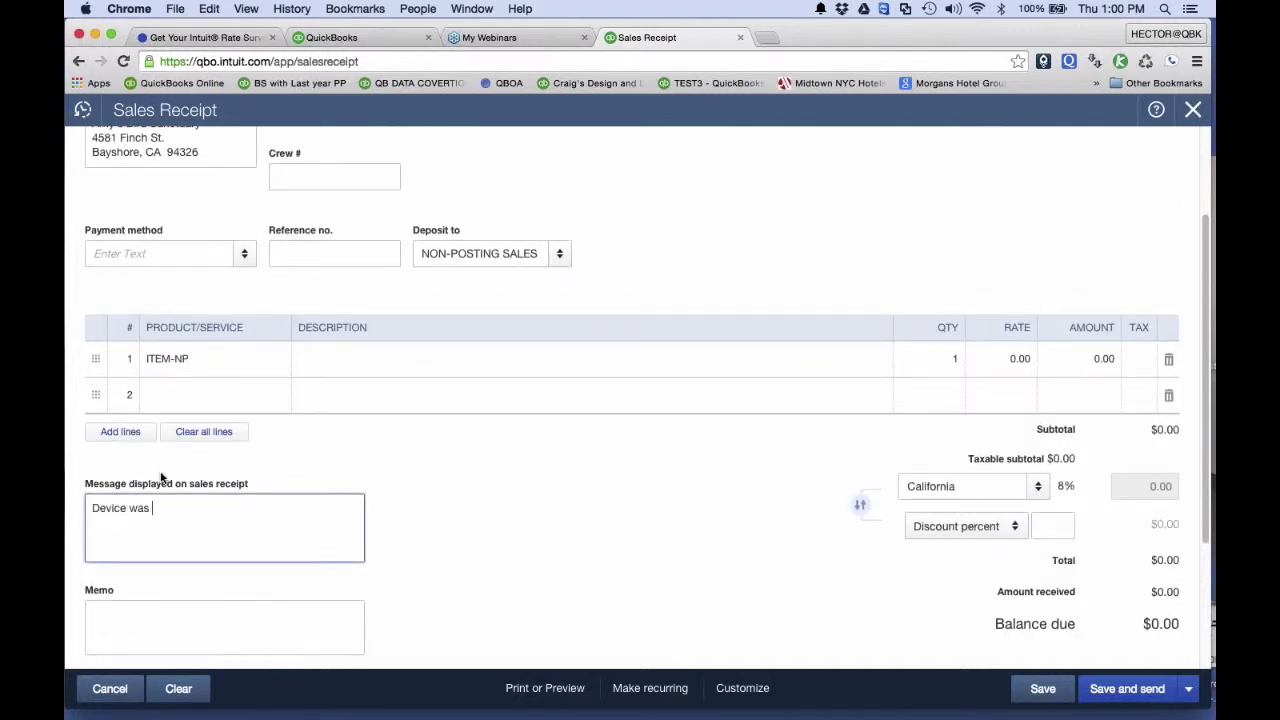
pyautogui.write('b')
pyautogui.write('roke')
pyautogui.write('n and we repaired')
pyautogui.write(' it')
# Set the payment method to CRM-SERVICE CALL and save the sales receipt.
pyautogui.click(160, 253)
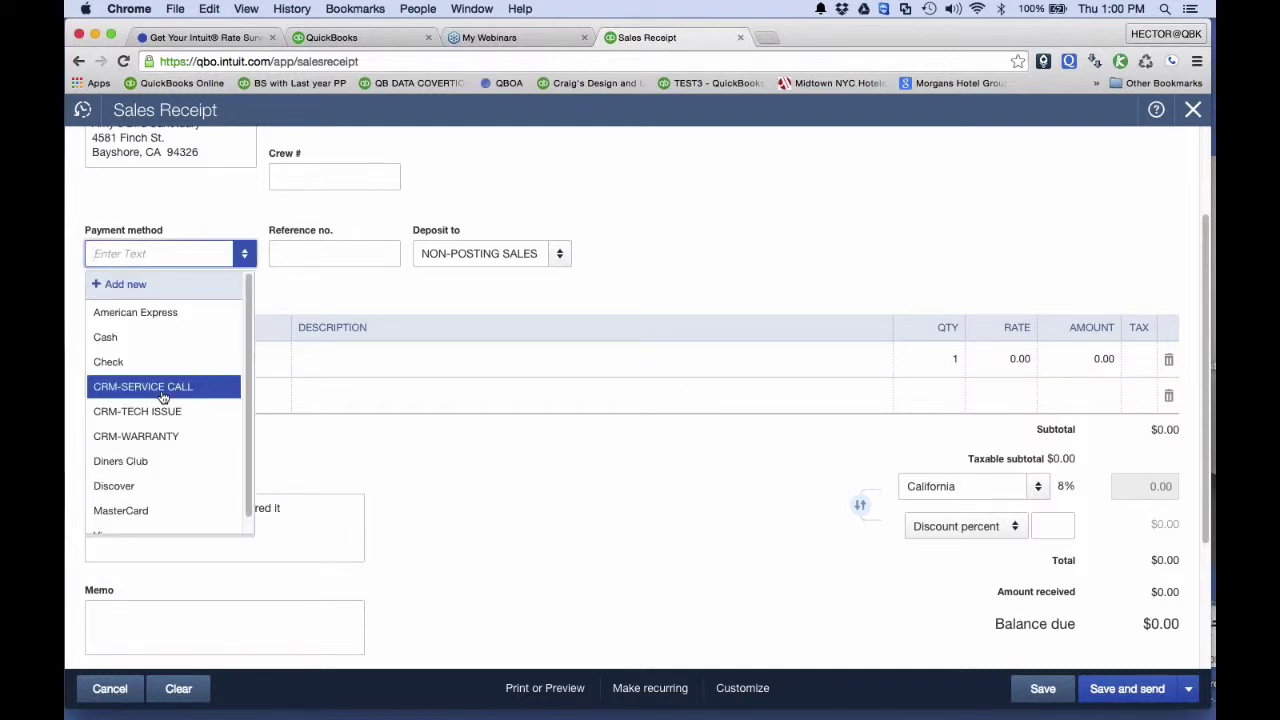
pyautogui.click(161, 390)
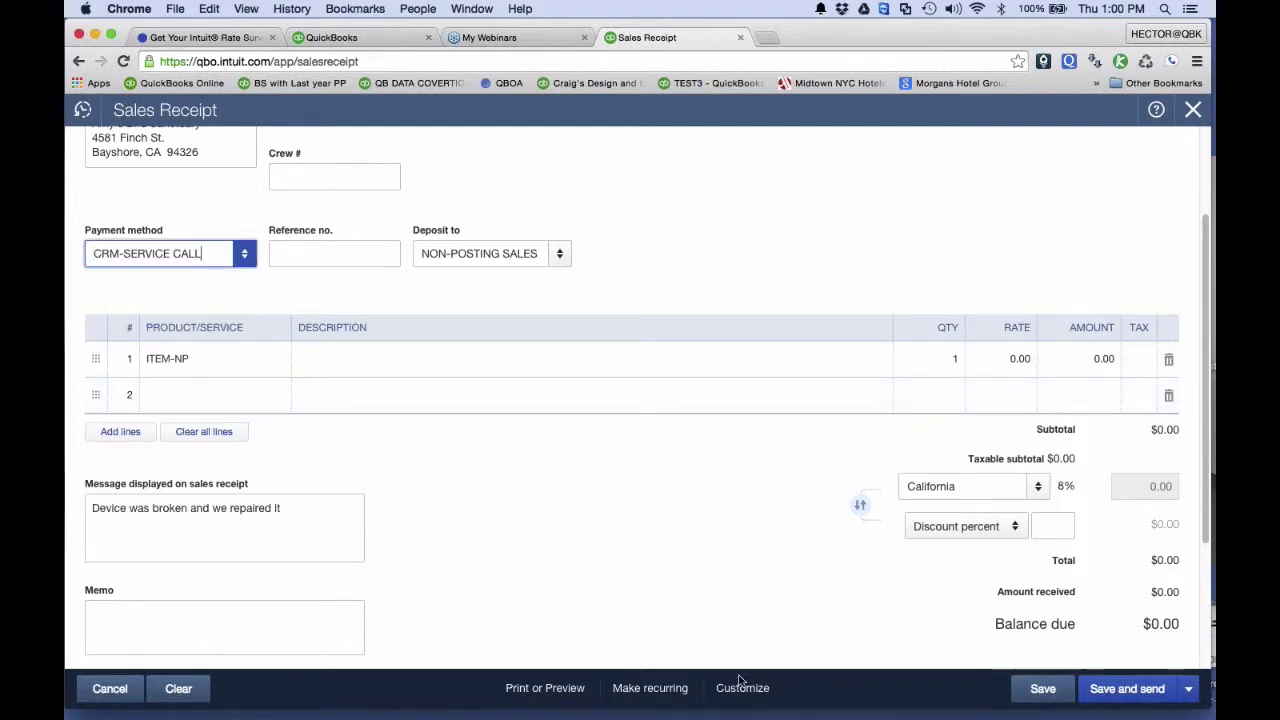
pyautogui.click(1043, 689)
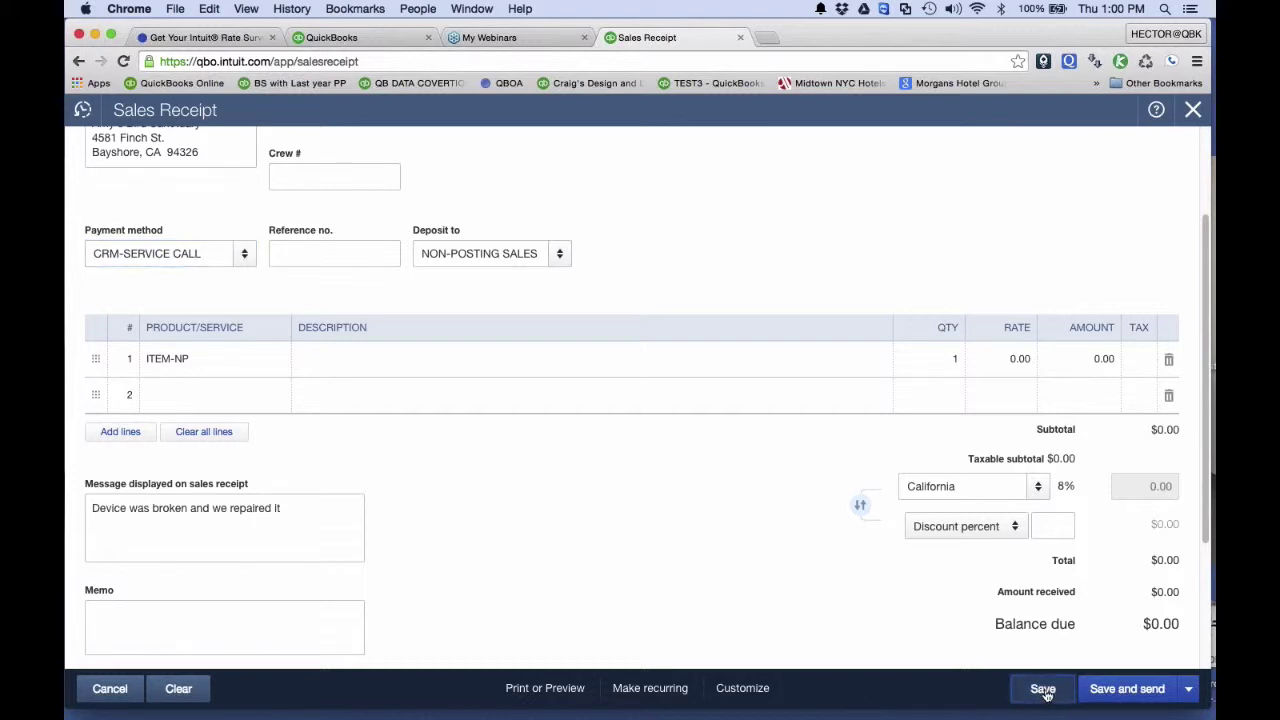
# Copy the saved sales receipt and set the copy's customer to Dukes Basketball Camp and its payment method to CRM-WARRANTY.
pyautogui.click(780, 688)
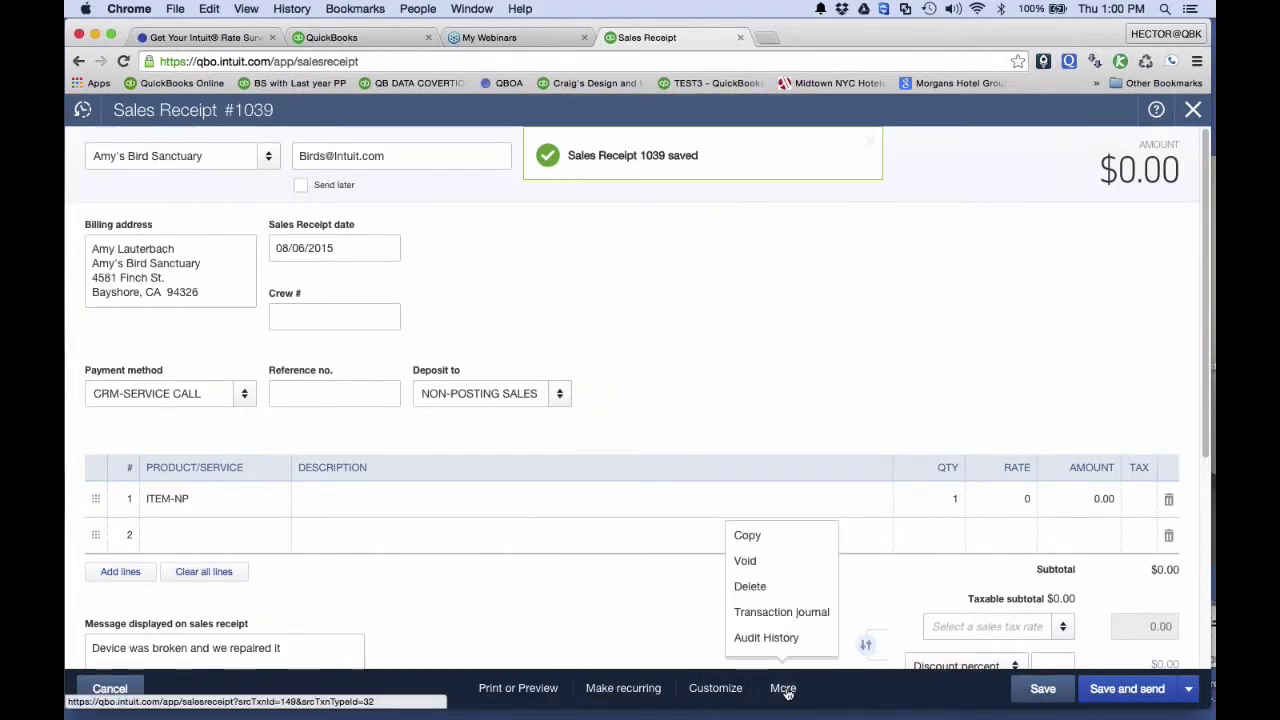
pyautogui.click(772, 548)
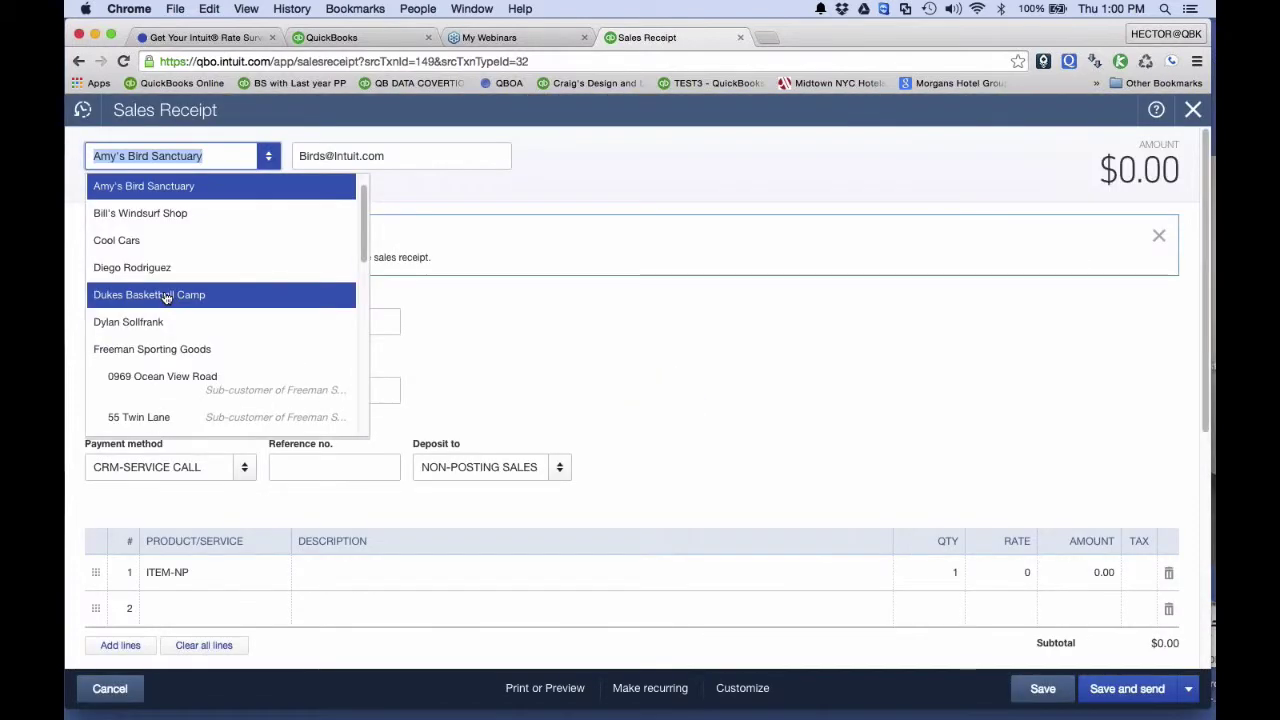
pyautogui.click(177, 292)
pyautogui.click(234, 469)
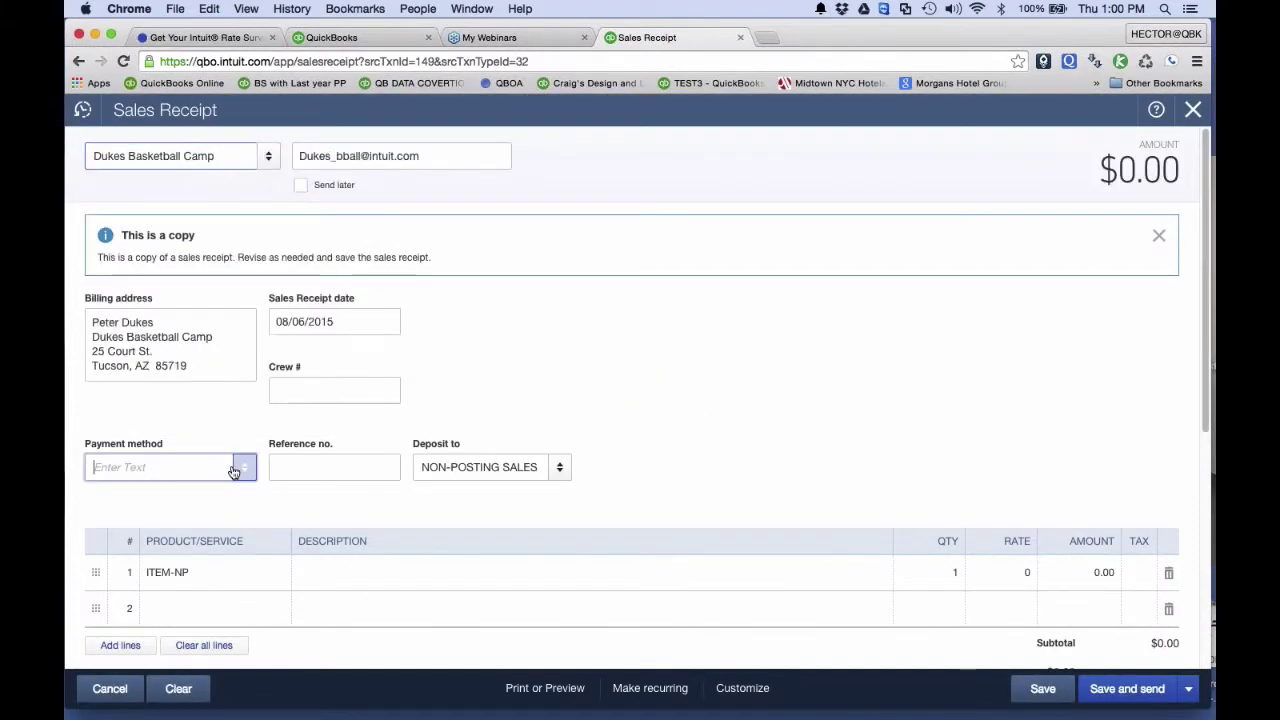
pyautogui.click(160, 352)
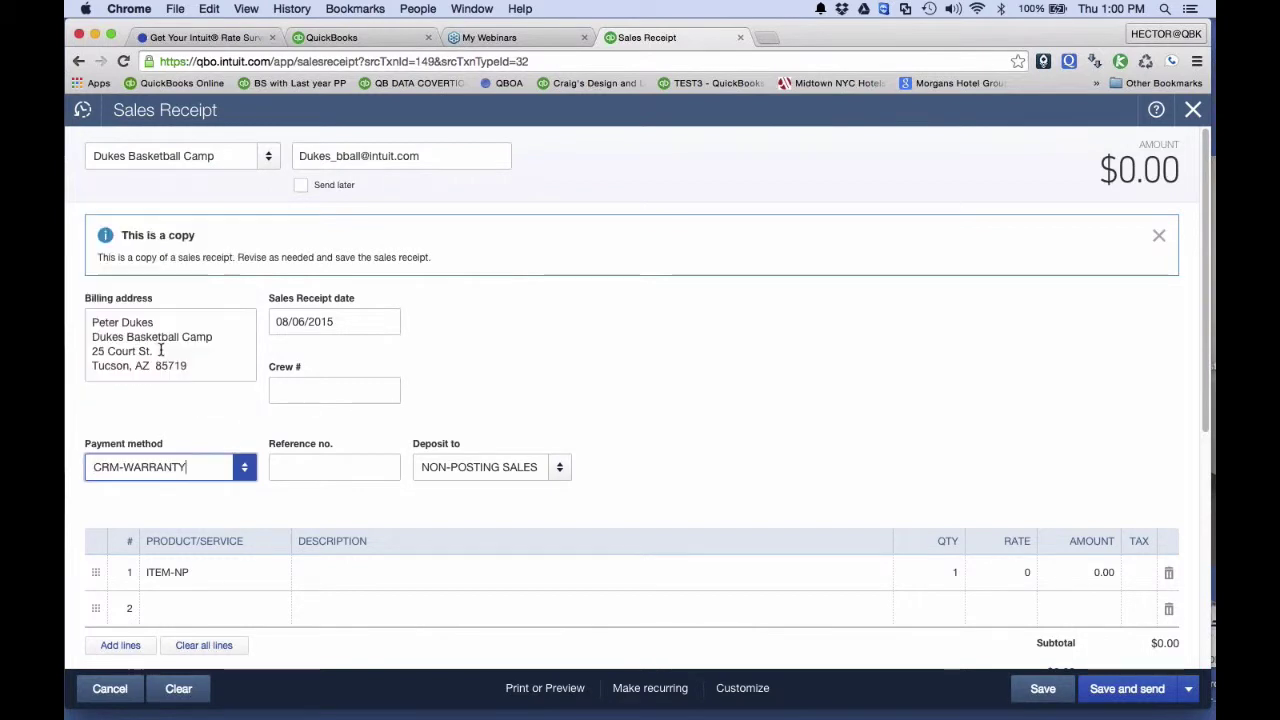
# Replace the copied receipt's displayed message with "TOTAL REPLACE OF FRONG BEZEL".
pyautogui.scroll(-5, 251, 486)
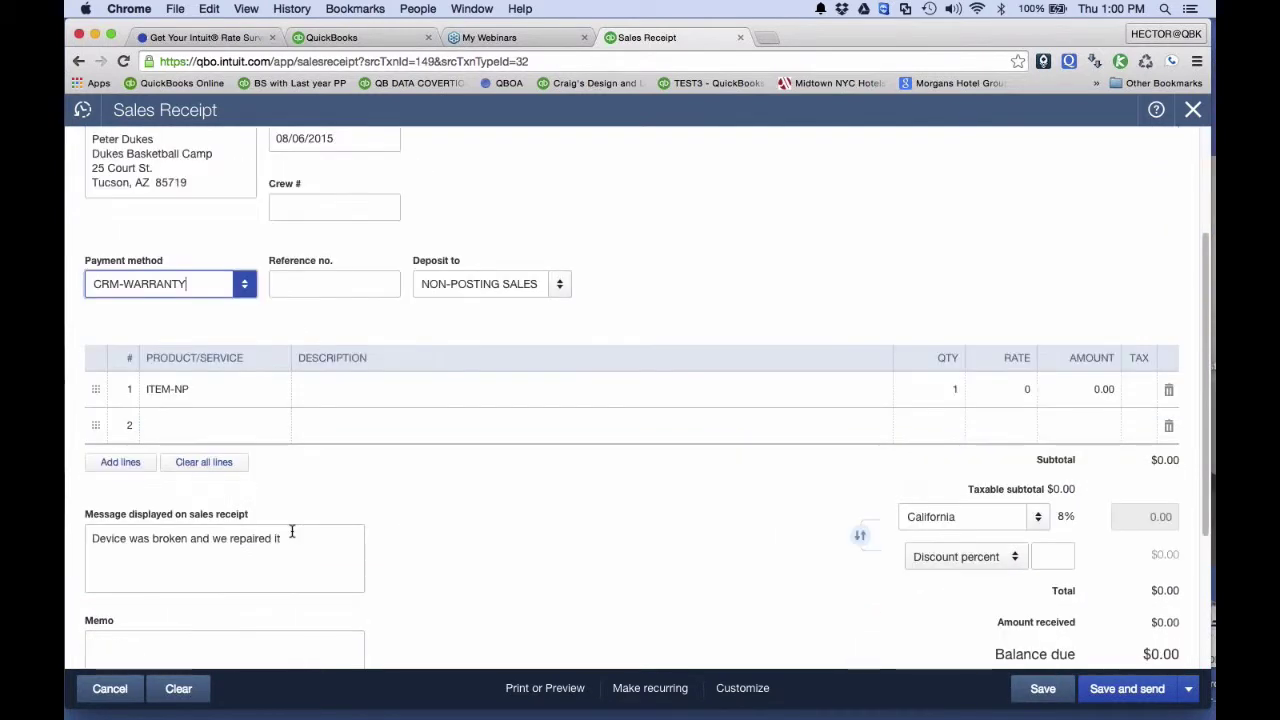
pyautogui.click(303, 515)
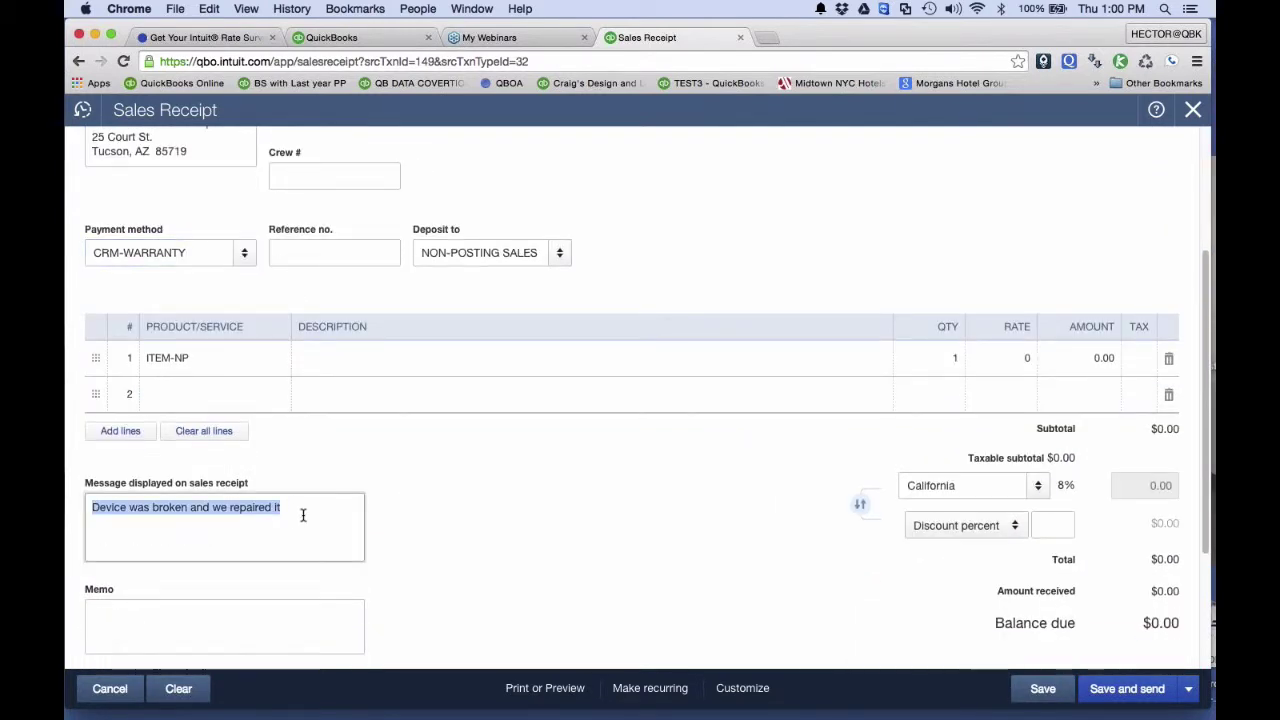
pyautogui.write('TOTA')
pyautogui.write('L REPLACE FO')
pyautogui.write('OF O')
pyautogui.write('FRONG BEZ')
pyautogui.write('EL')
# Duplicate the receipt's message text into the Memo field and save the sales receipt.
pyautogui.press('super+a')
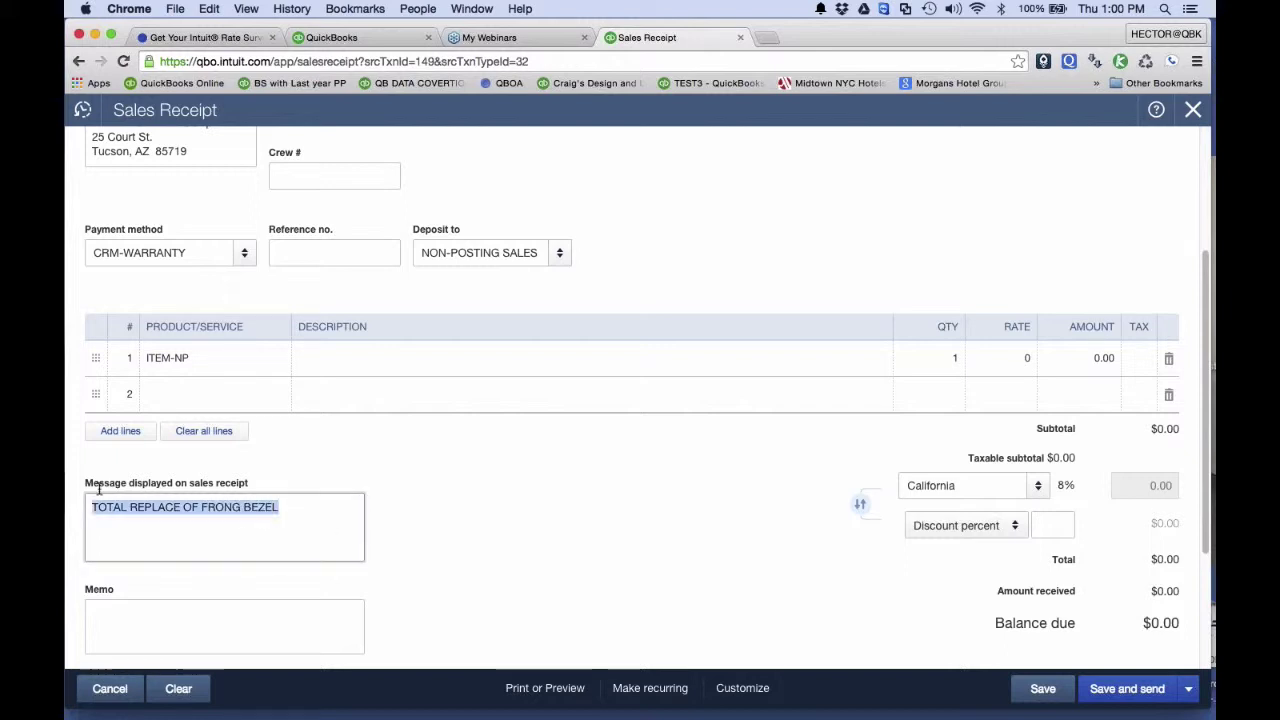
pyautogui.press('Tab')
pyautogui.press('super+v')
pyautogui.scroll(1, 98, 488)
pyautogui.scroll(-2, 99, 493)
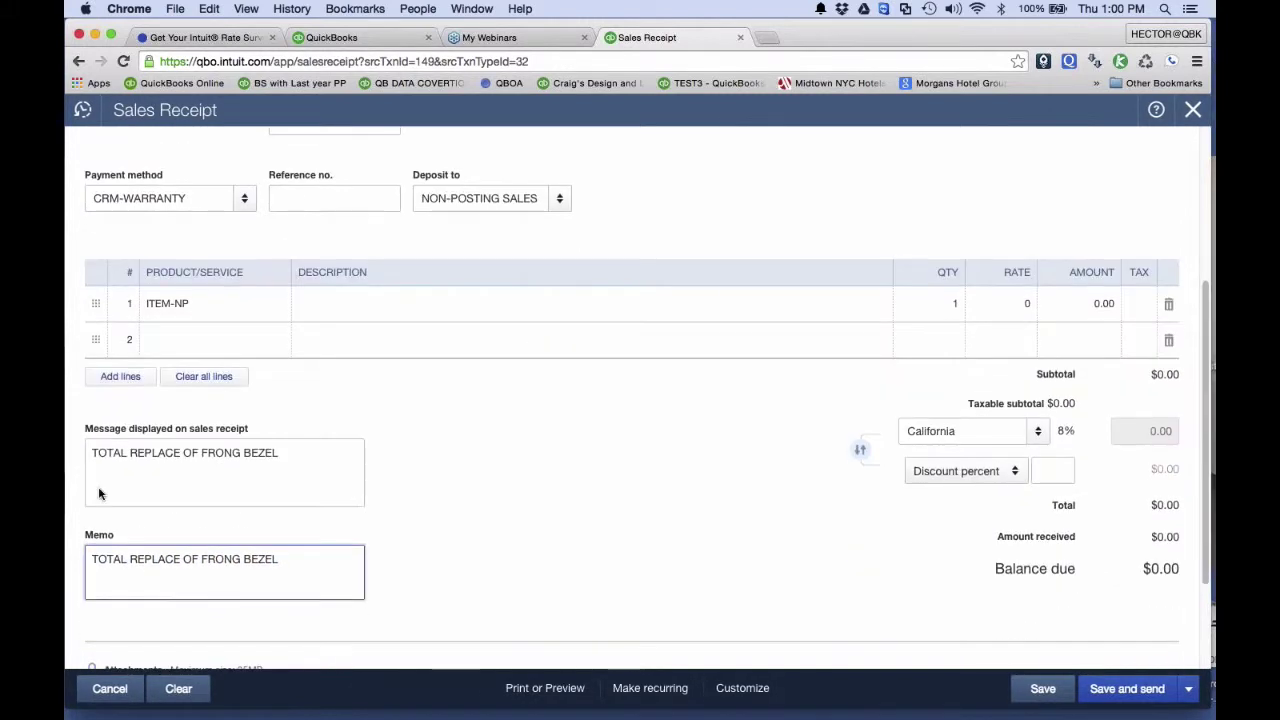
pyautogui.click(1034, 688)
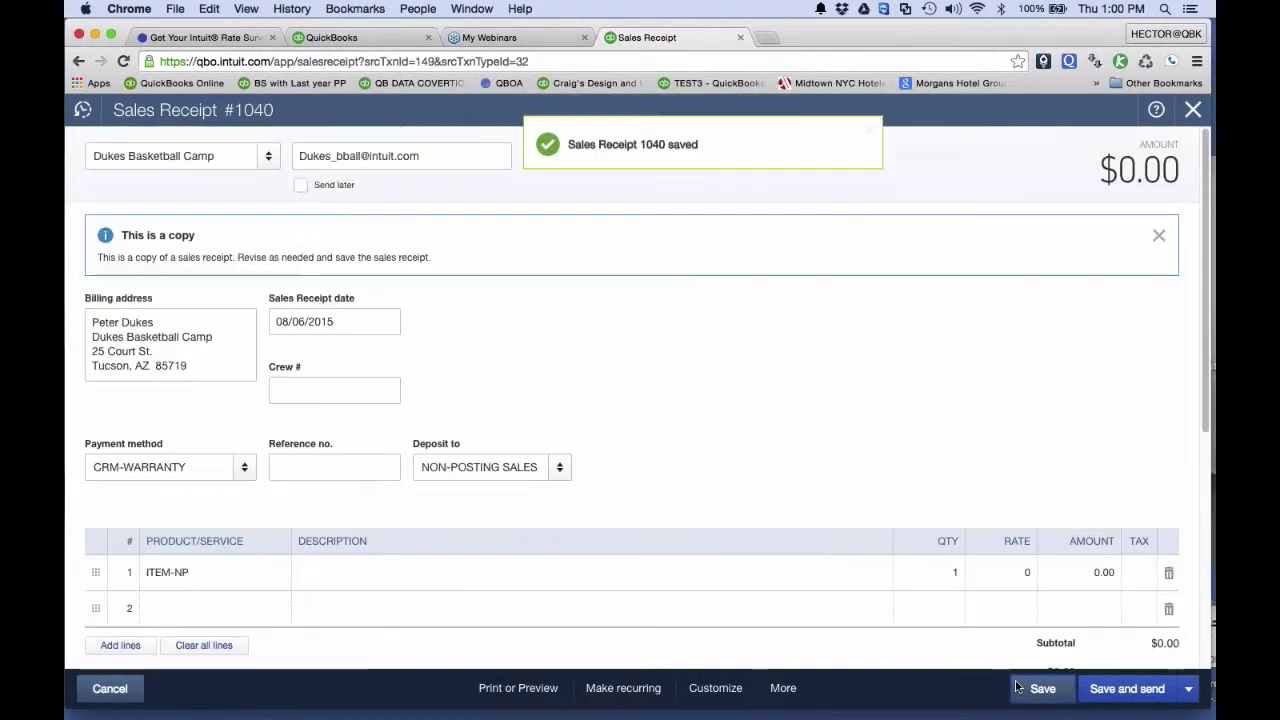
# Close the sales receipt, search the reports for "trans" and open the Transaction List by Date report.
pyautogui.click(1192, 112)
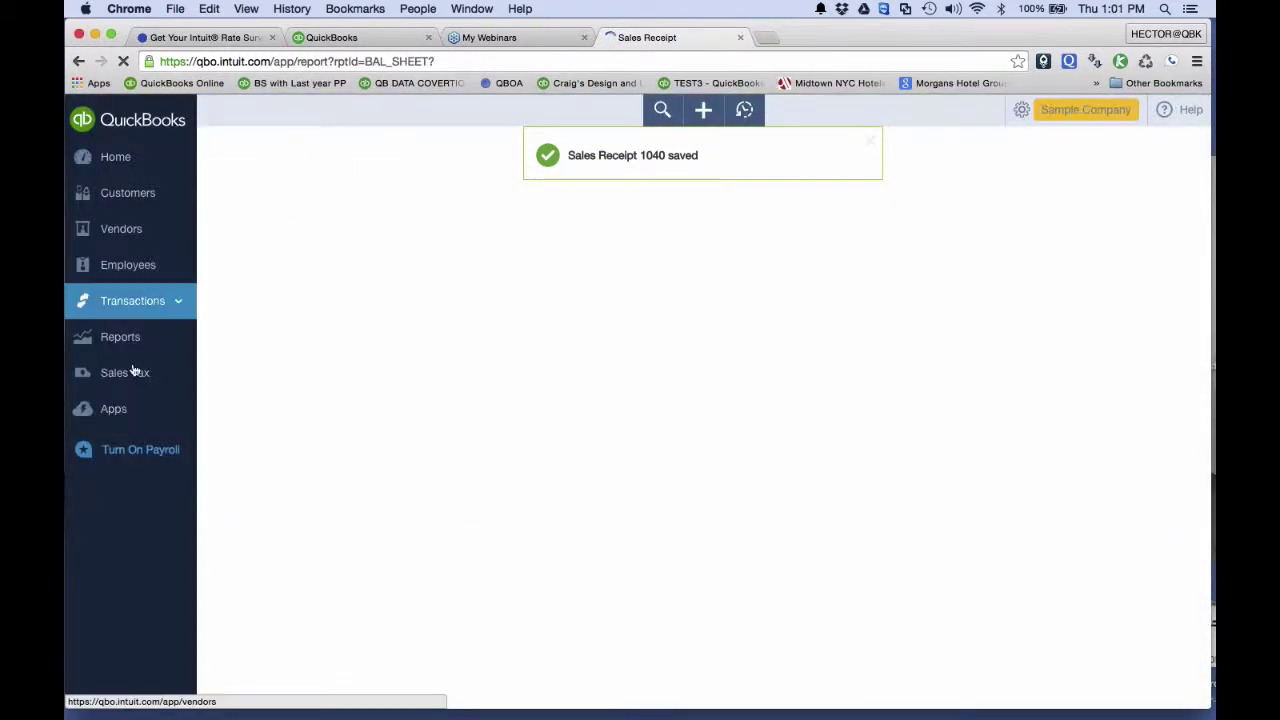
pyautogui.click(123, 340)
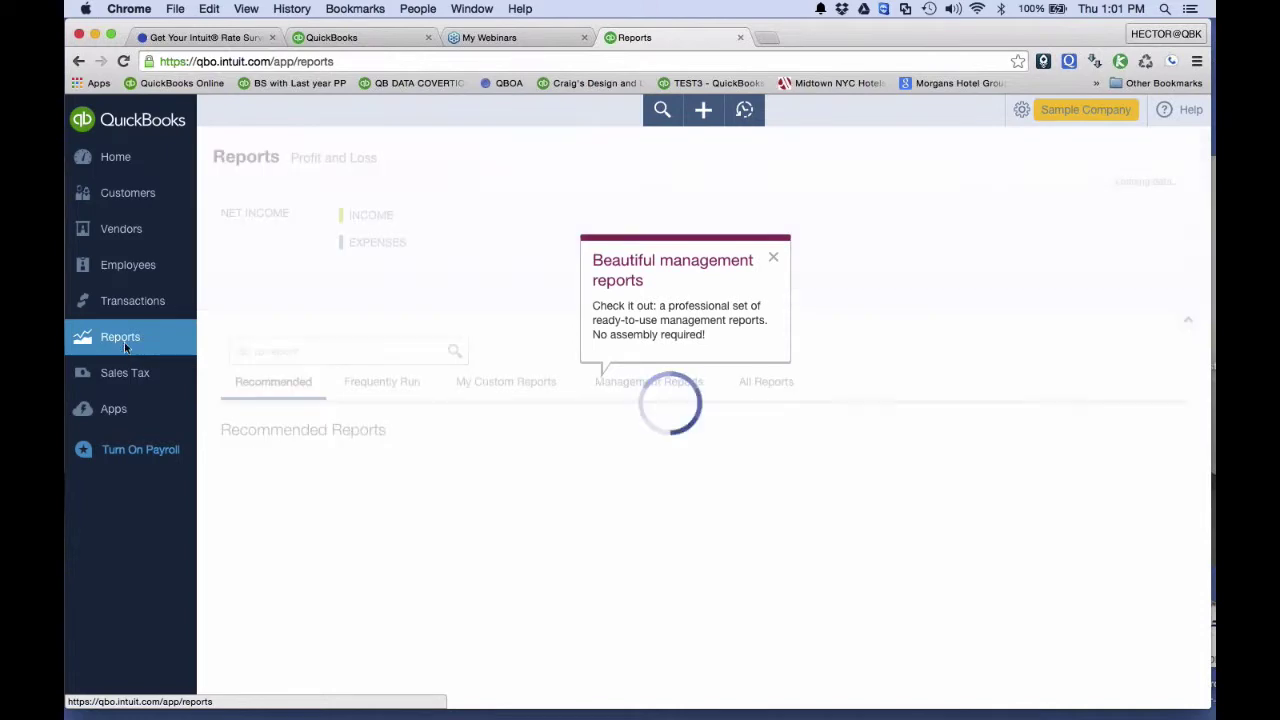
pyautogui.scroll(-1, 770, 500)
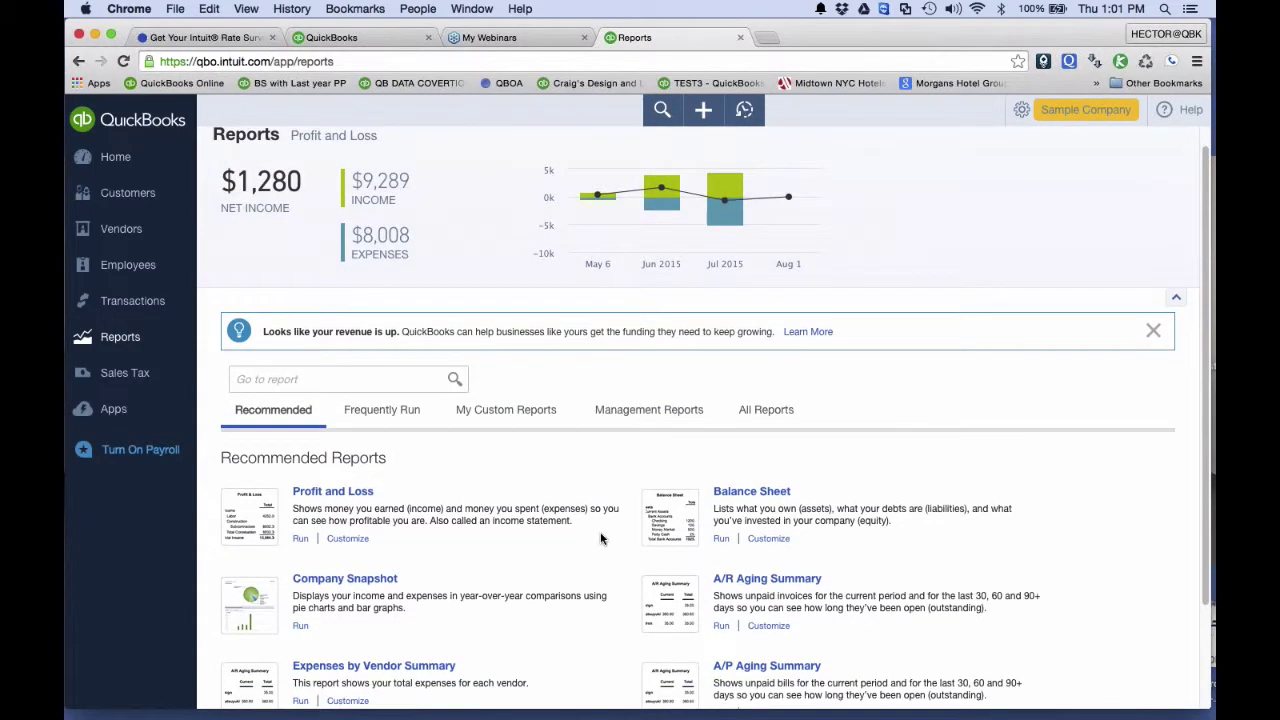
pyautogui.scroll(-3, 575, 530)
pyautogui.scroll(4, 309, 386)
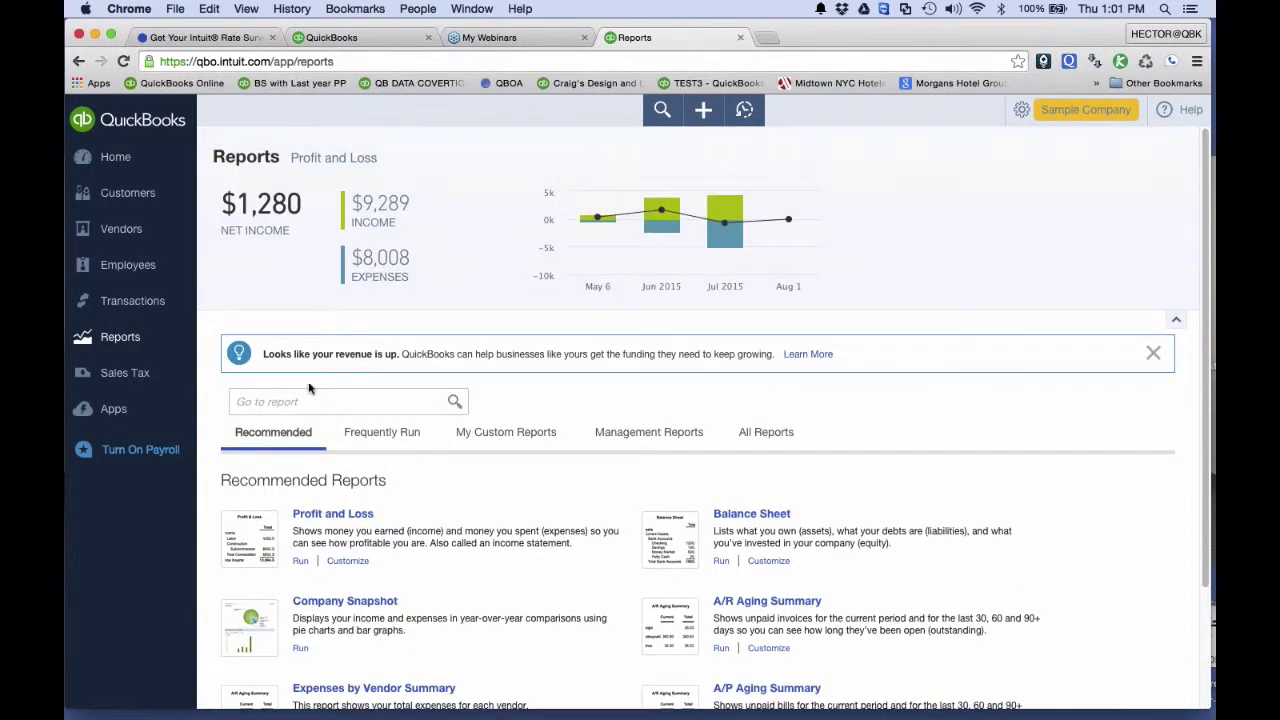
pyautogui.click(306, 397)
pyautogui.write('trans')
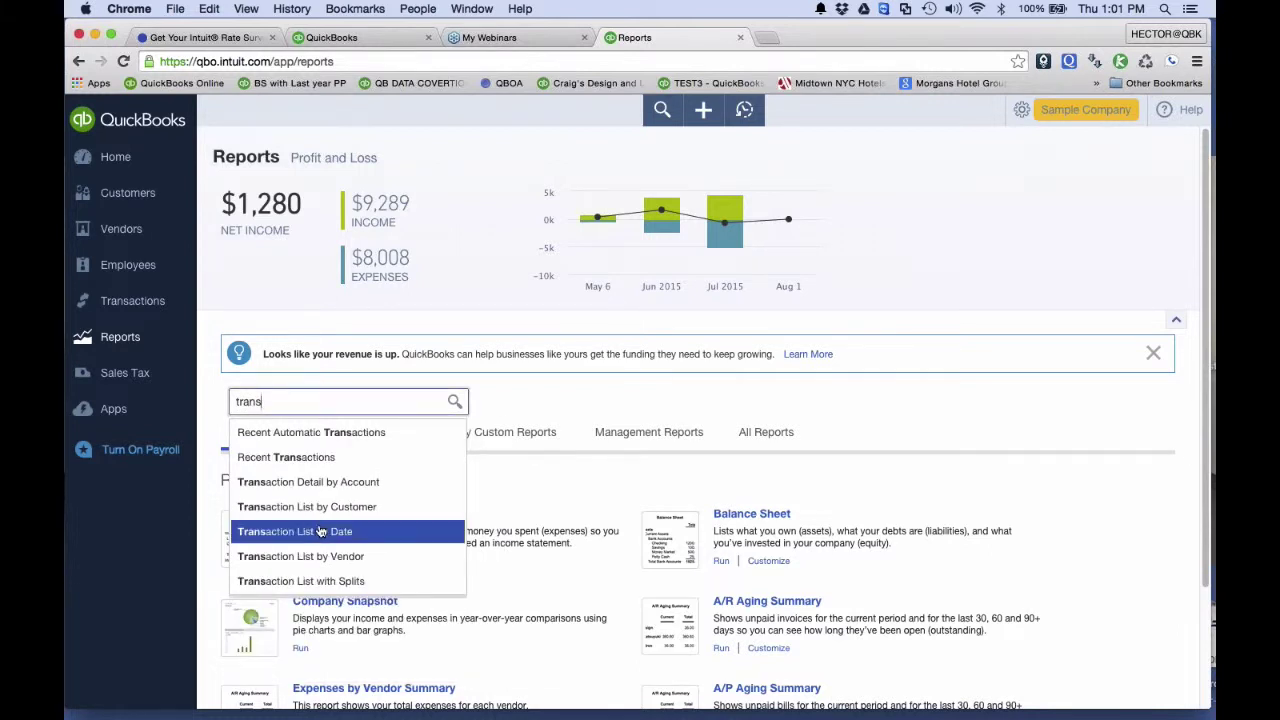
pyautogui.click(320, 531)
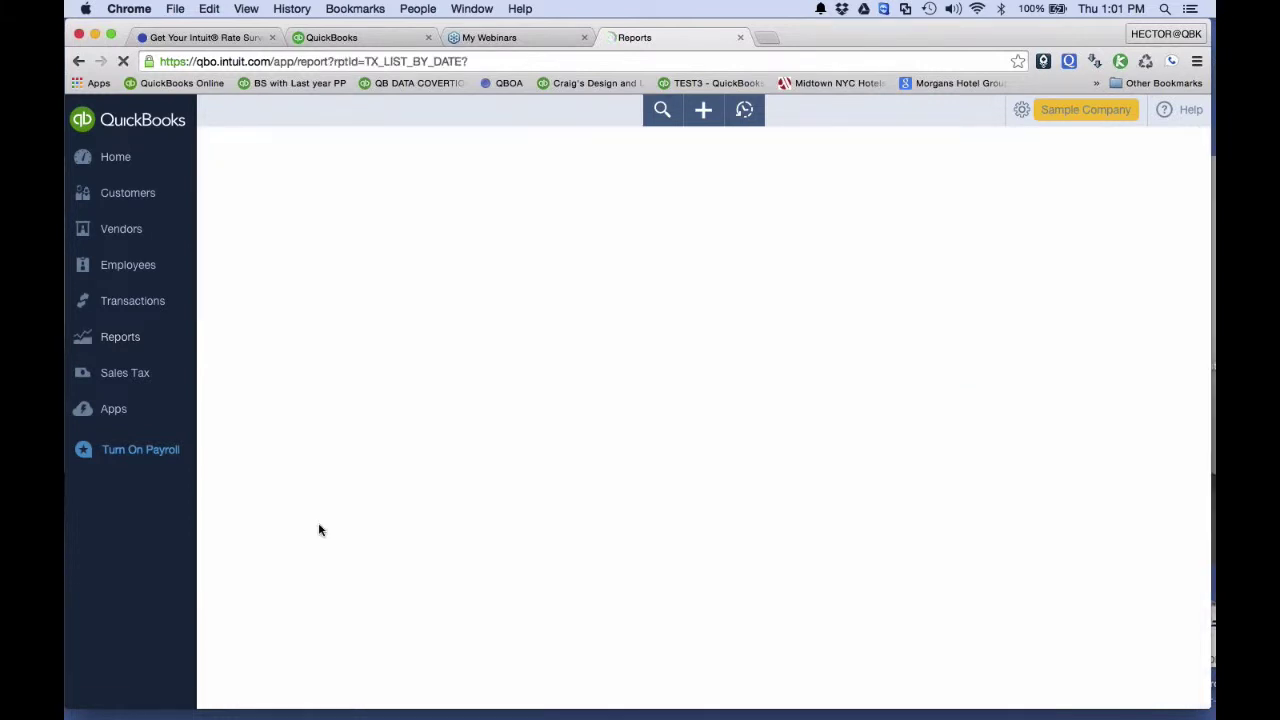
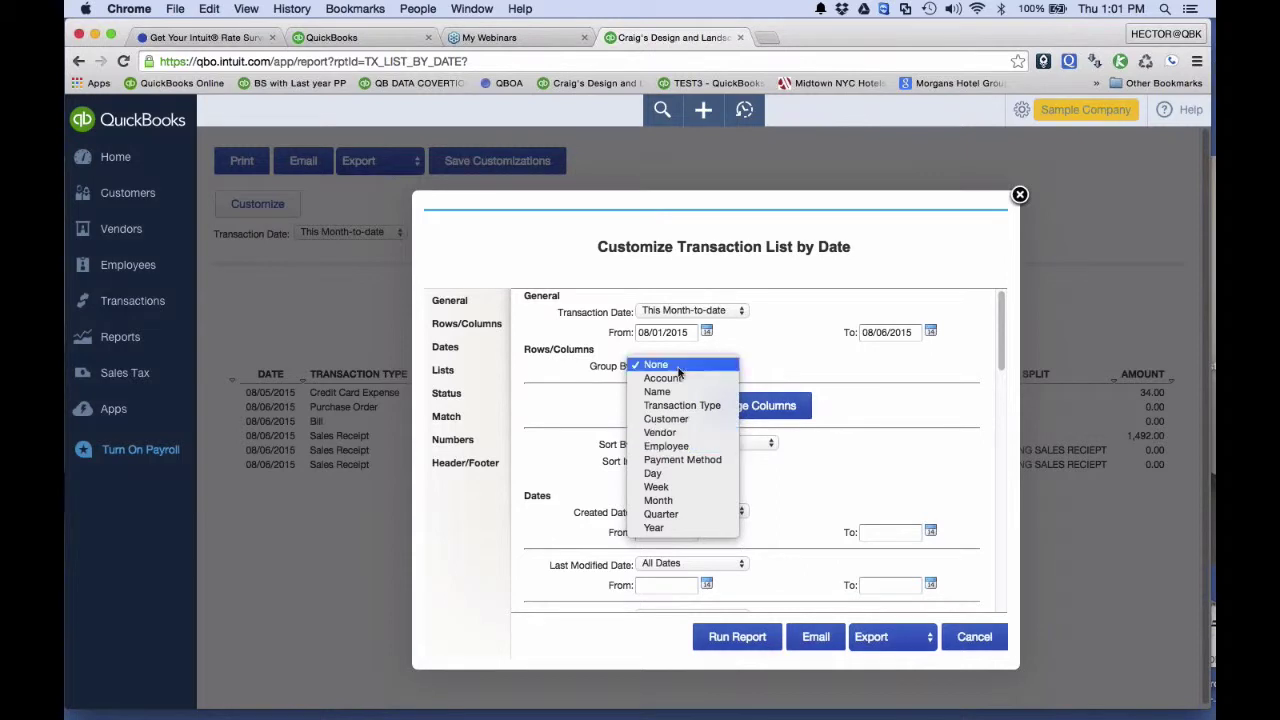
# Group the Transaction List by Date report by Customer and run it.
pyautogui.click(662, 421)
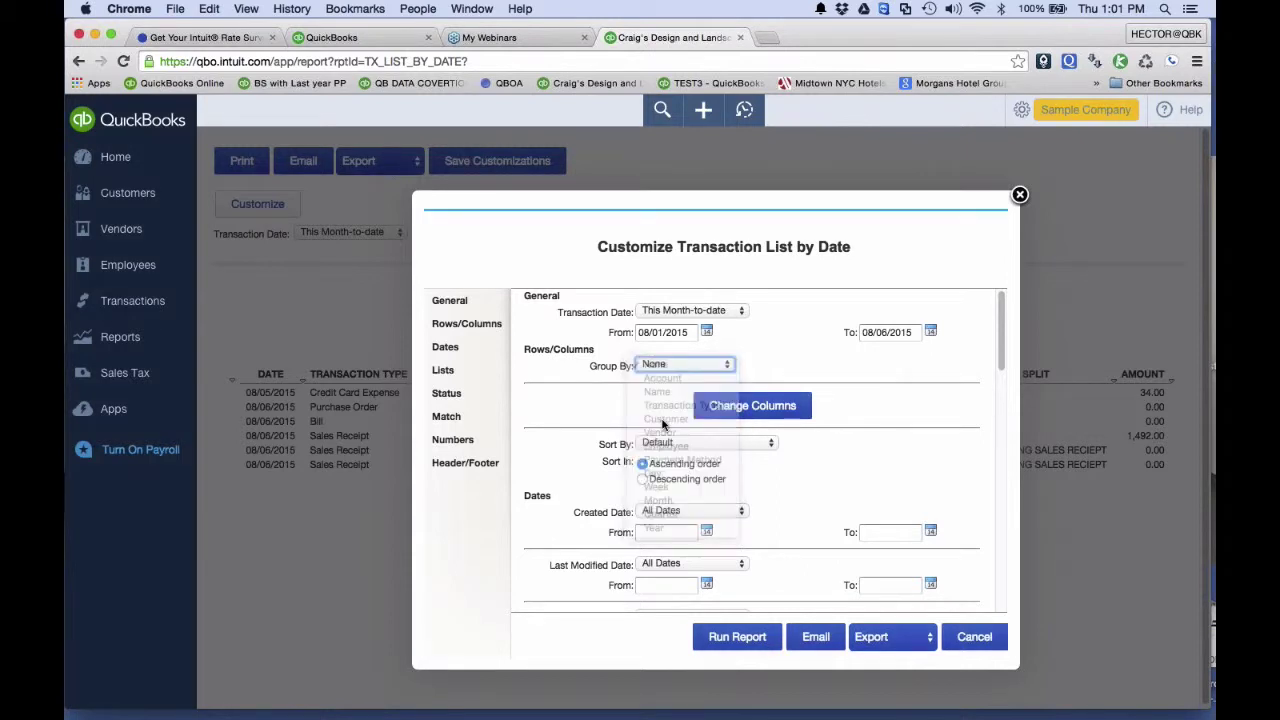
pyautogui.click(718, 636)
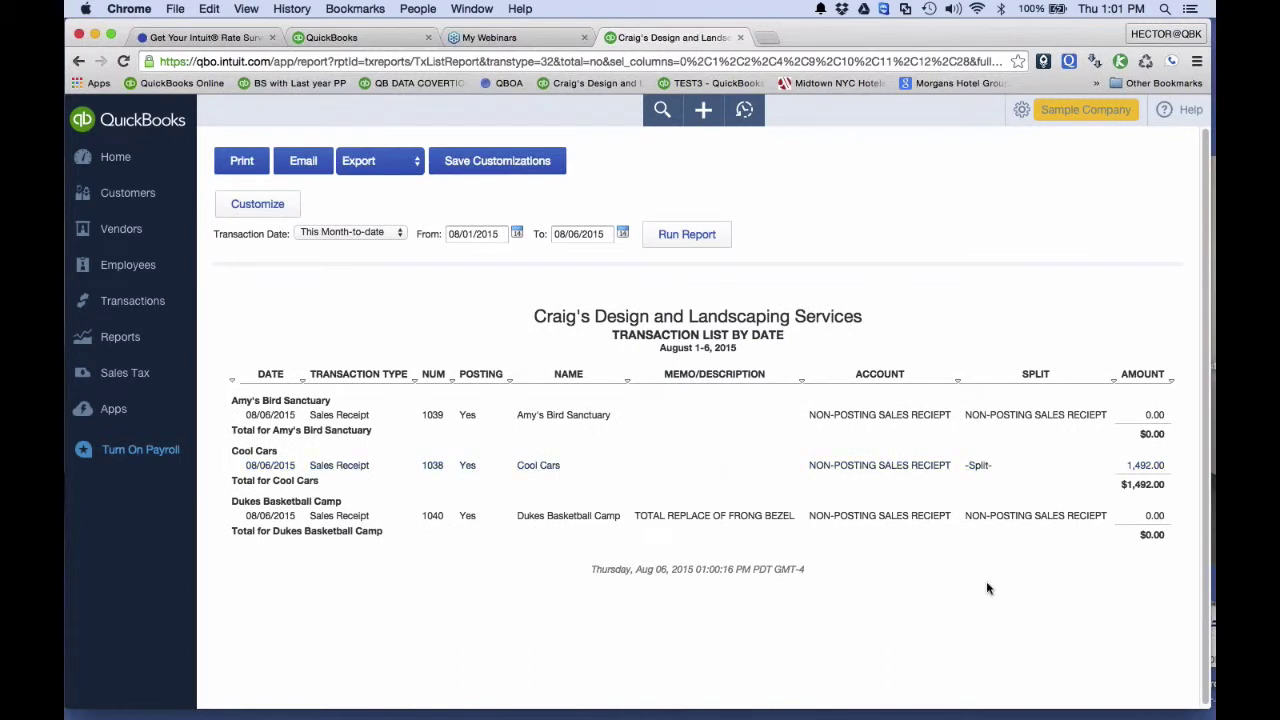
# Customize the report's columns and add Terms to the selected columns.
pyautogui.click(279, 207)
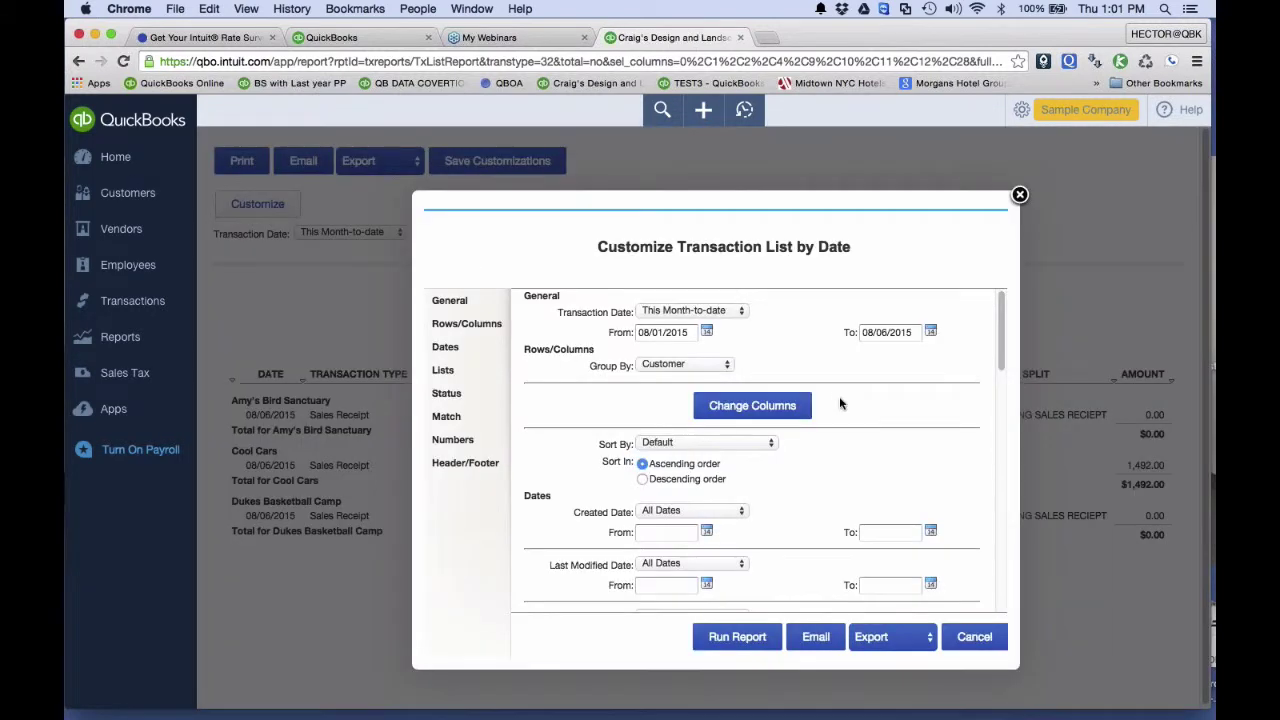
pyautogui.click(783, 413)
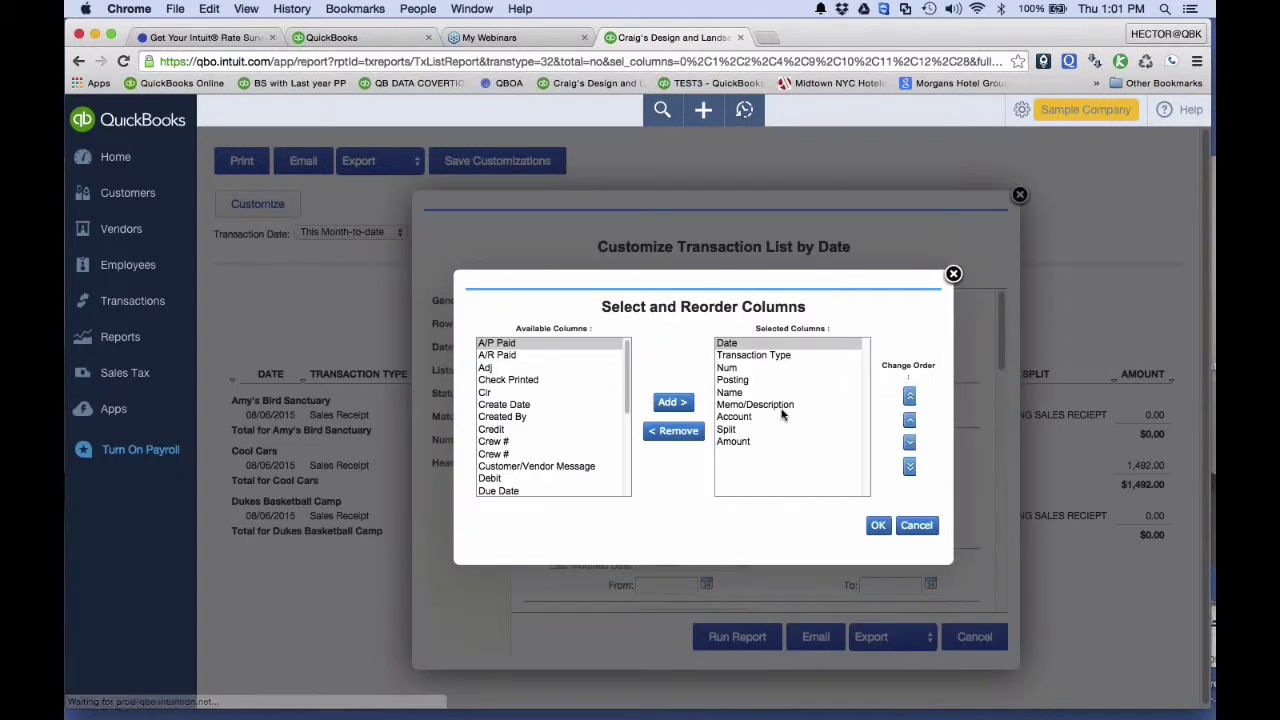
pyautogui.scroll(-5, 549, 432)
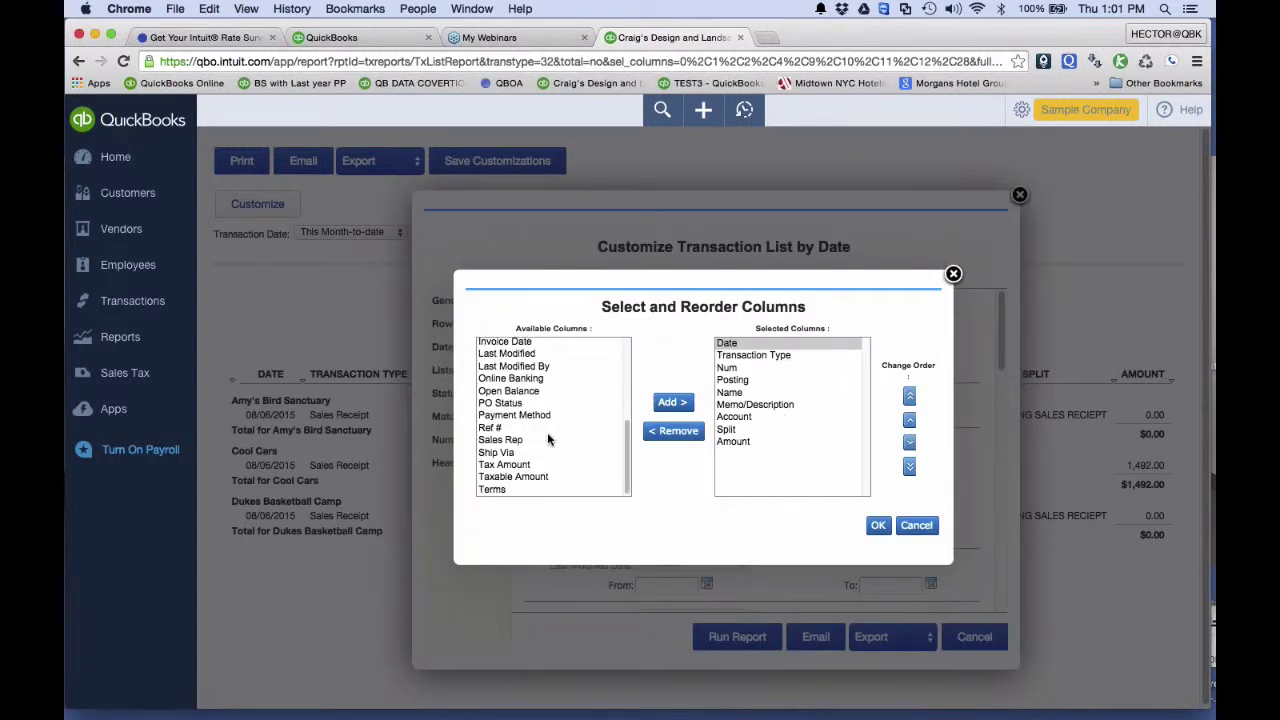
pyautogui.scroll(1, 530, 481)
pyautogui.scroll(1, 530, 481)
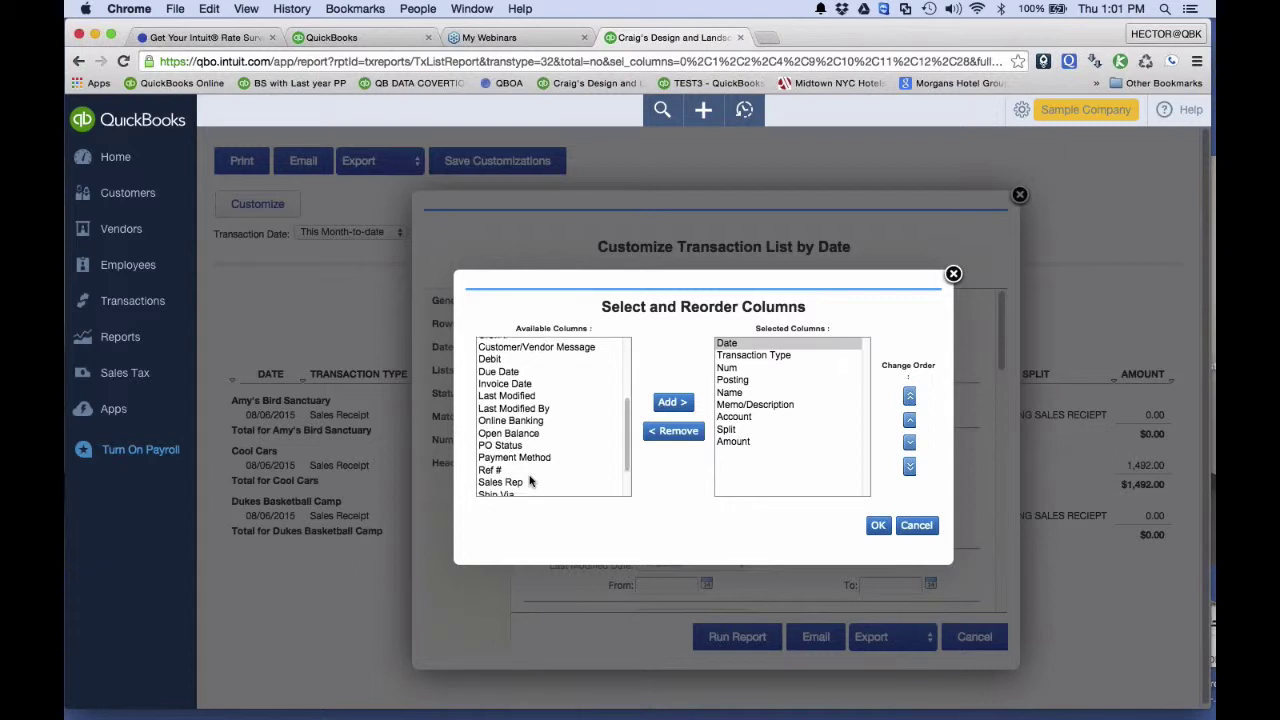
pyautogui.scroll(-2, 530, 478)
pyautogui.scroll(5, 526, 440)
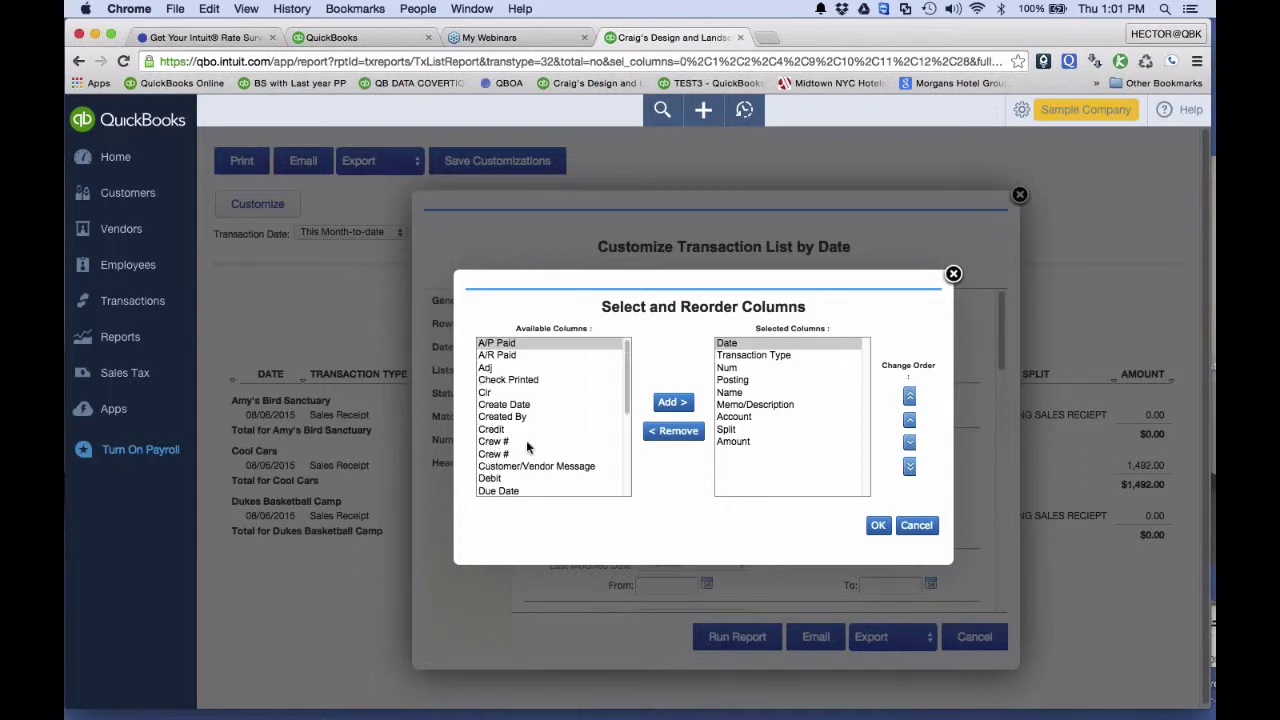
pyautogui.scroll(-1, 530, 436)
pyautogui.scroll(-4, 531, 432)
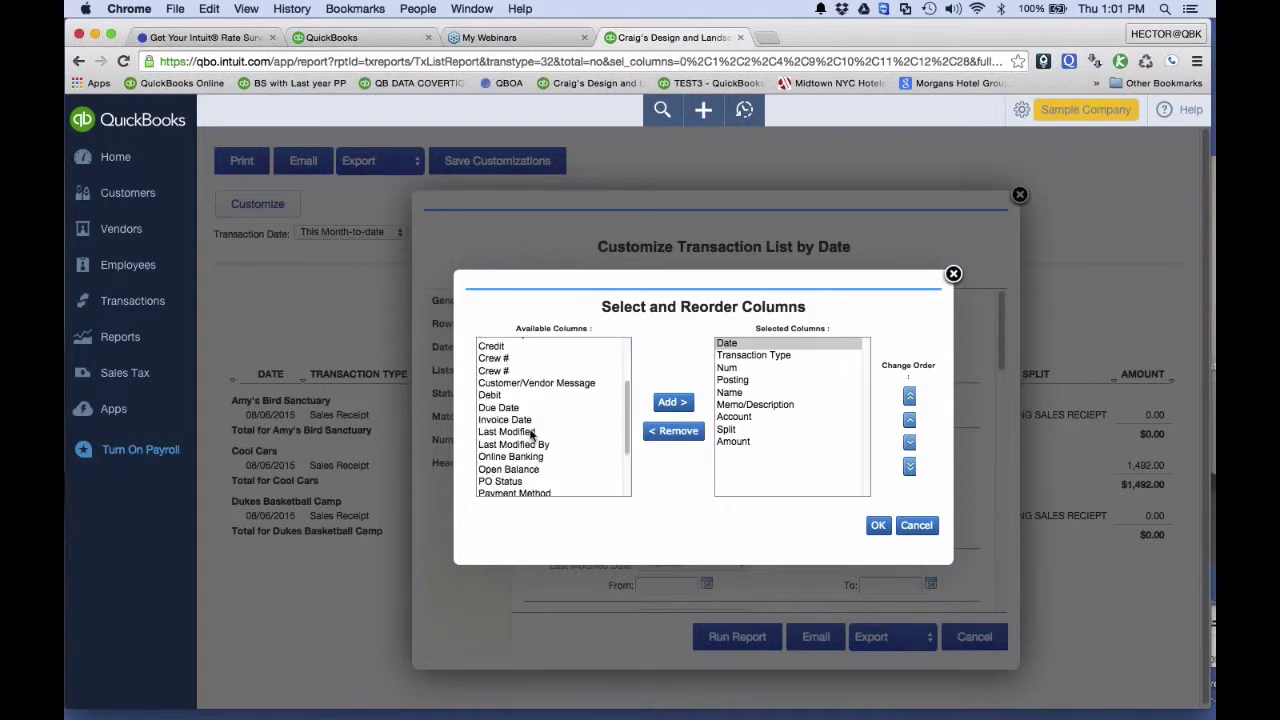
pyautogui.click(511, 489)
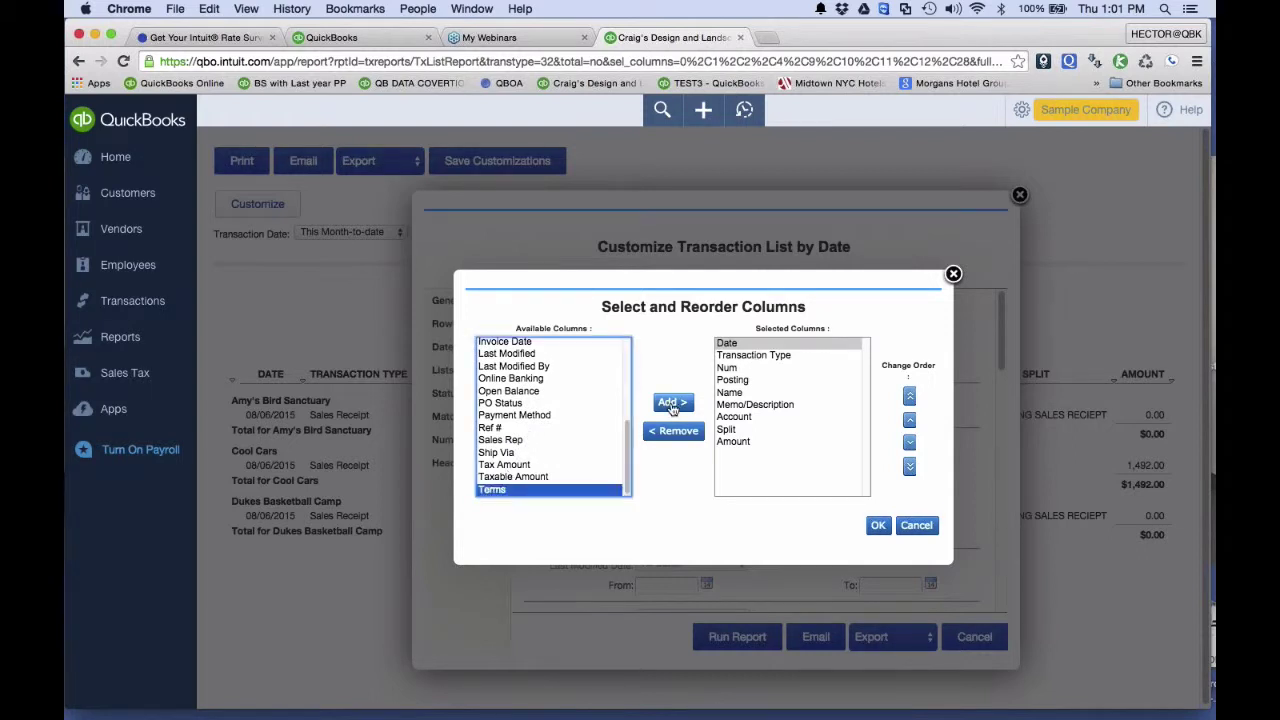
pyautogui.click(673, 405)
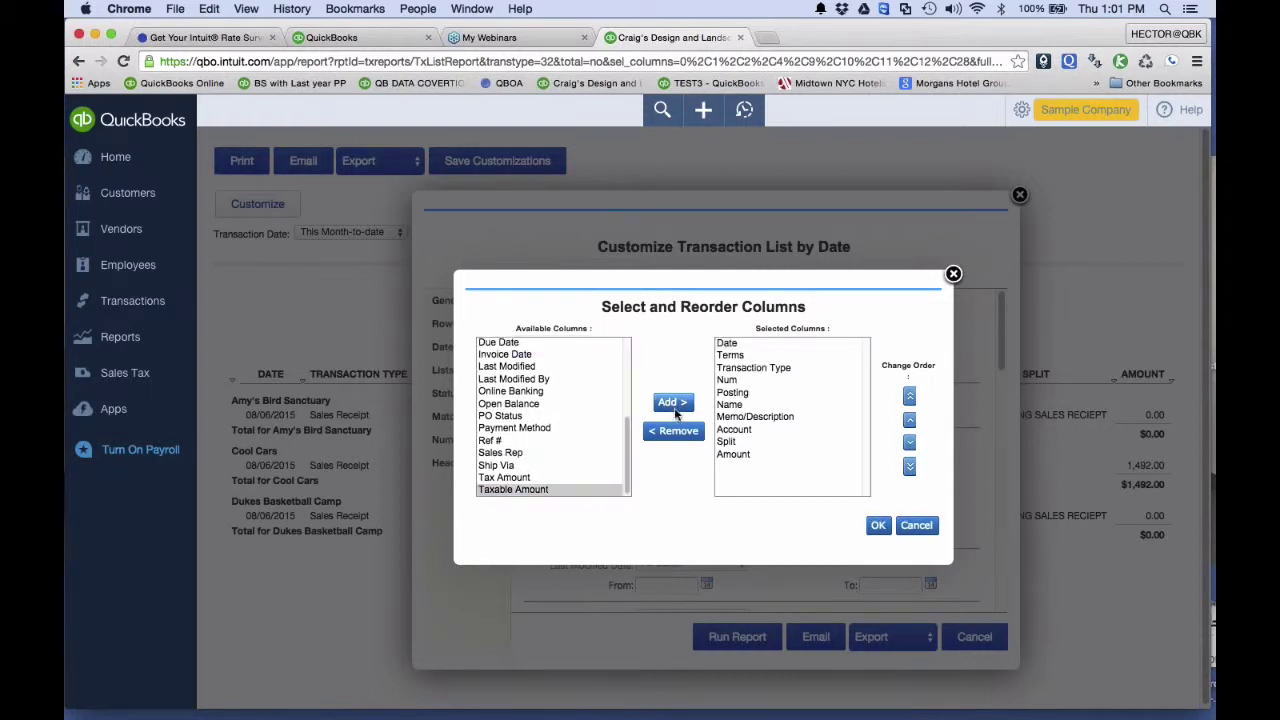
# Add Created By to the report's selected columns and select it there.
pyautogui.click(739, 356)
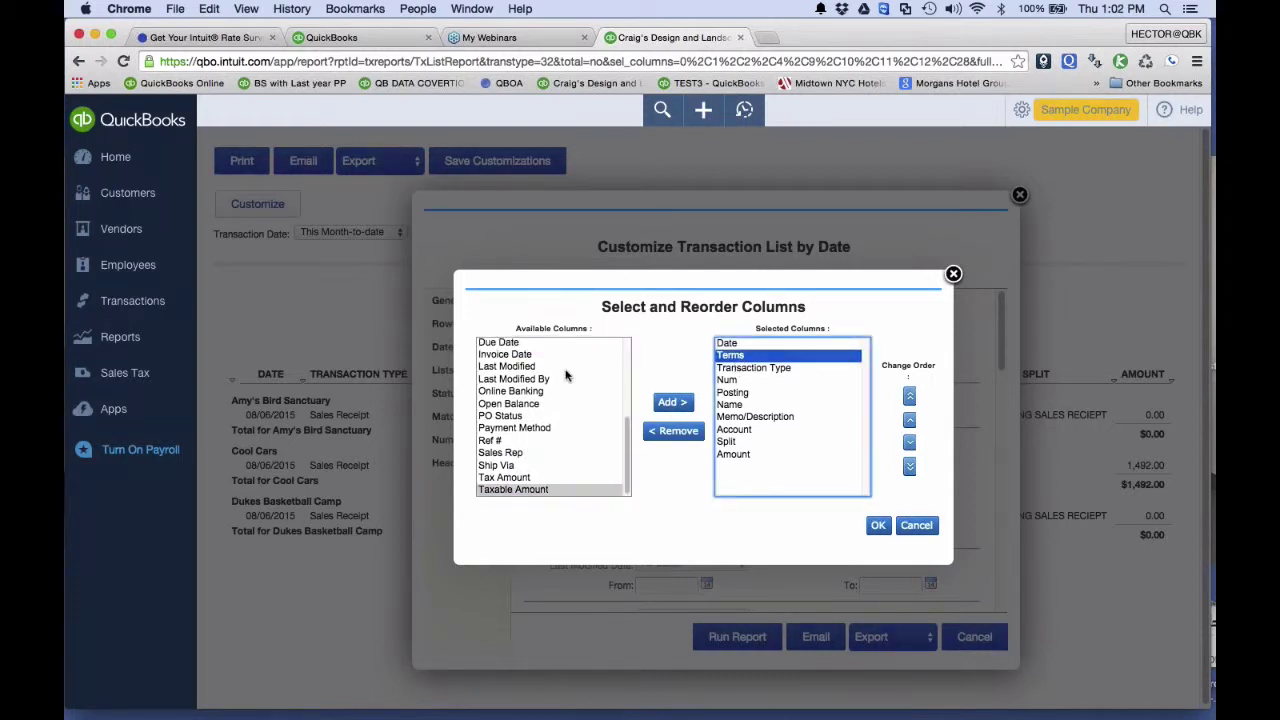
pyautogui.scroll(3, 506, 357)
pyautogui.click(512, 345)
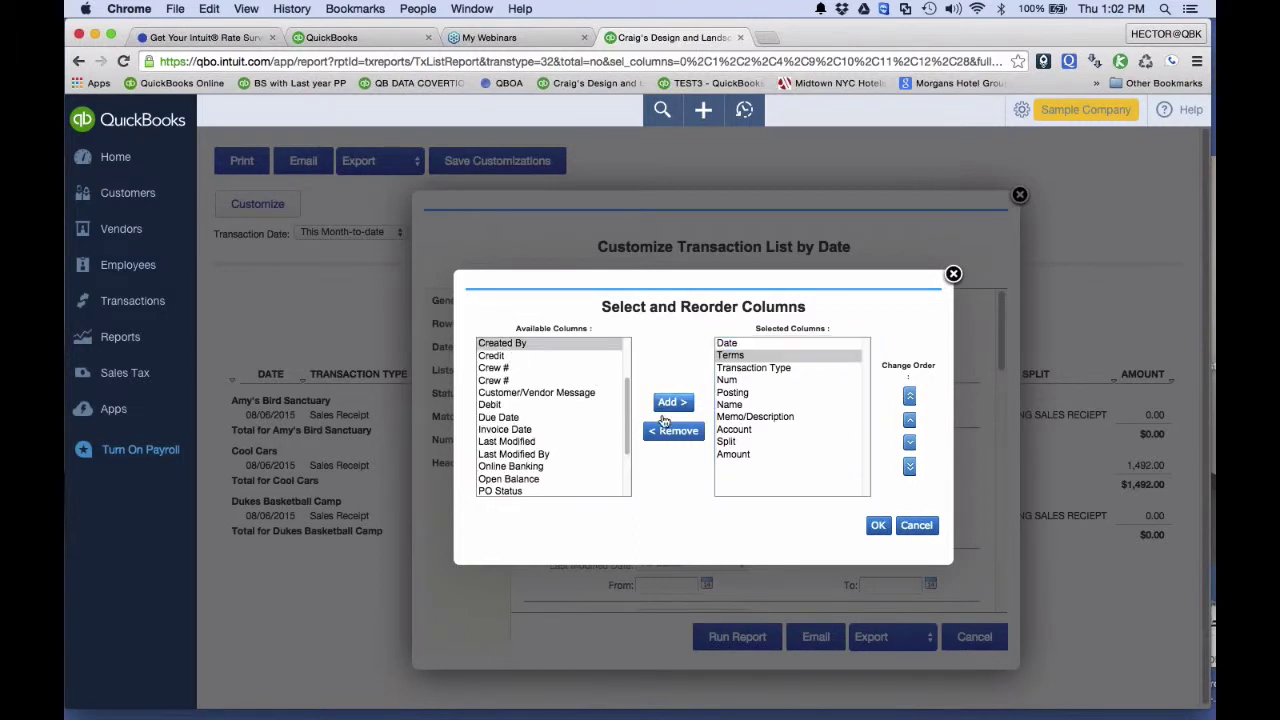
pyautogui.click(668, 403)
pyautogui.click(760, 368)
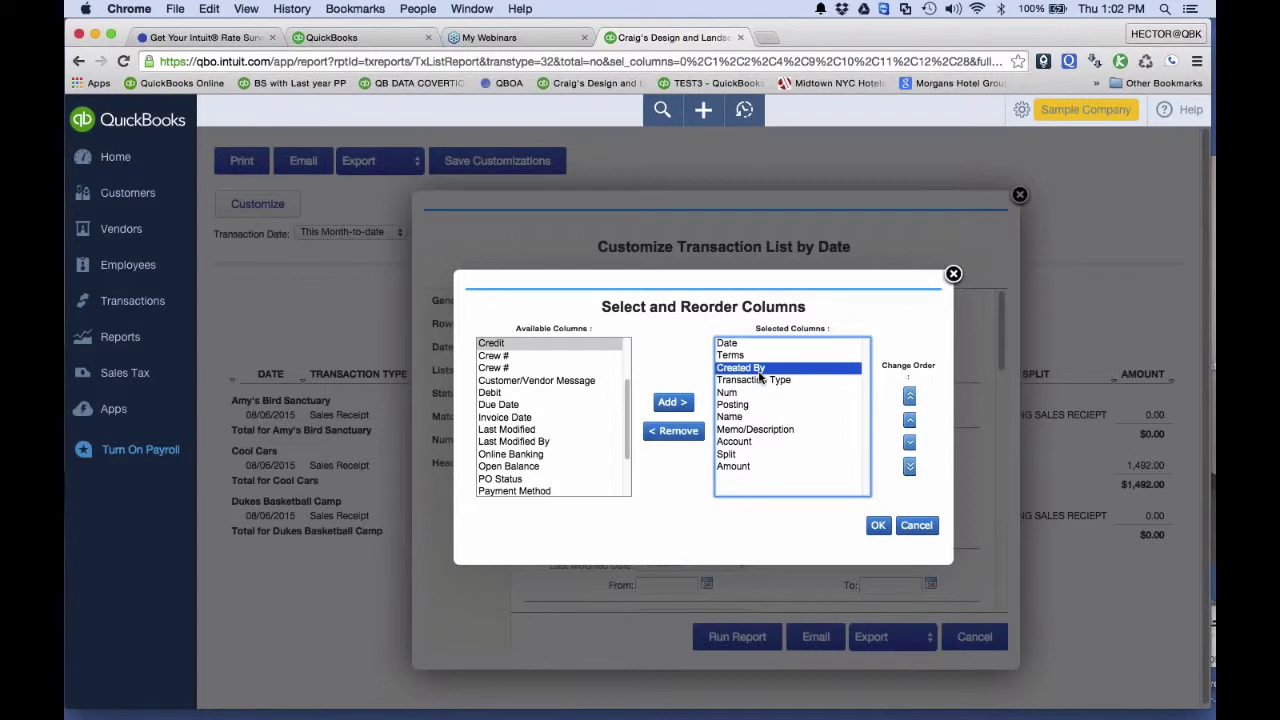
# Remove Transaction Type, Posting, Name, Account and Split from the report's selected columns.
pyautogui.click(771, 381)
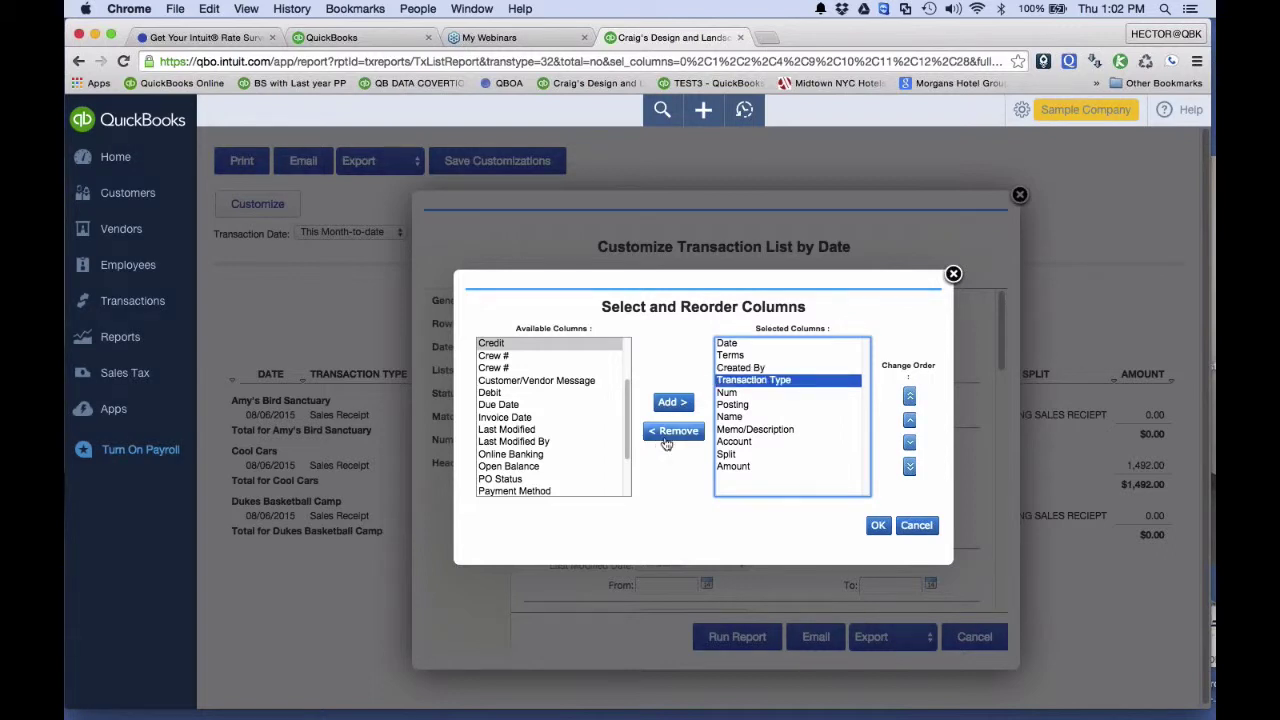
pyautogui.click(672, 431)
pyautogui.click(734, 393)
pyautogui.click(673, 431)
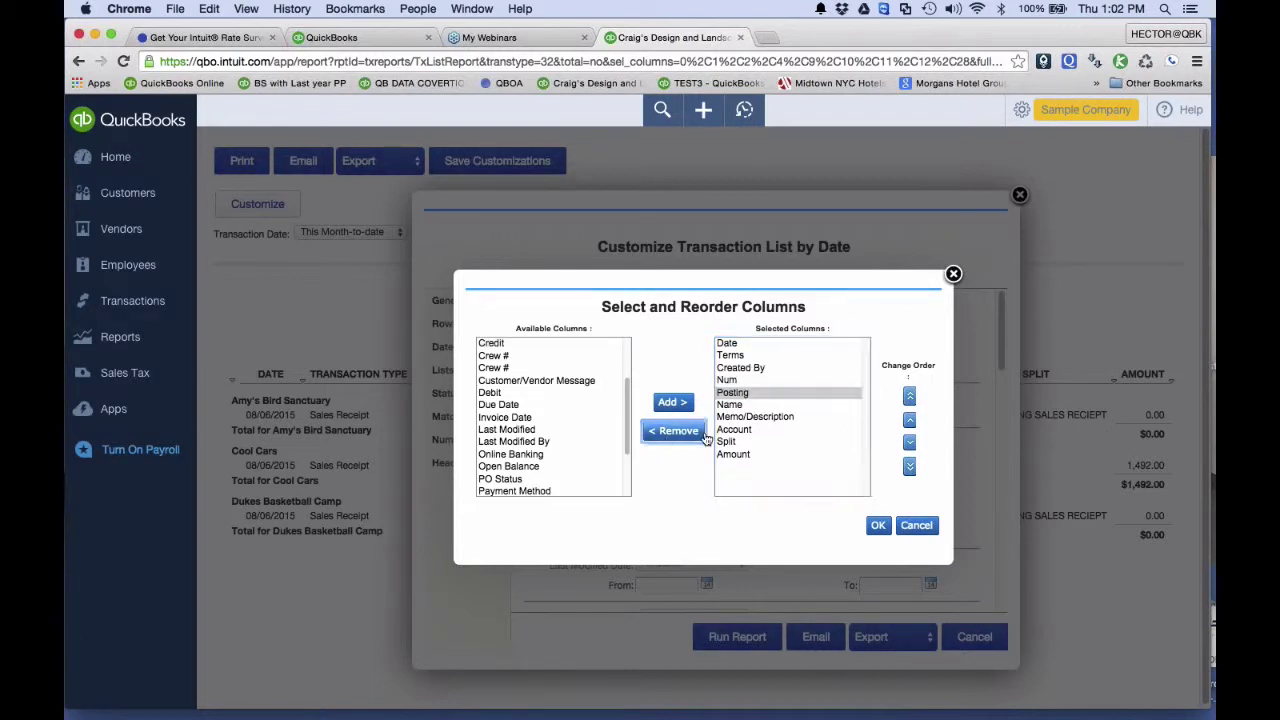
pyautogui.click(673, 431)
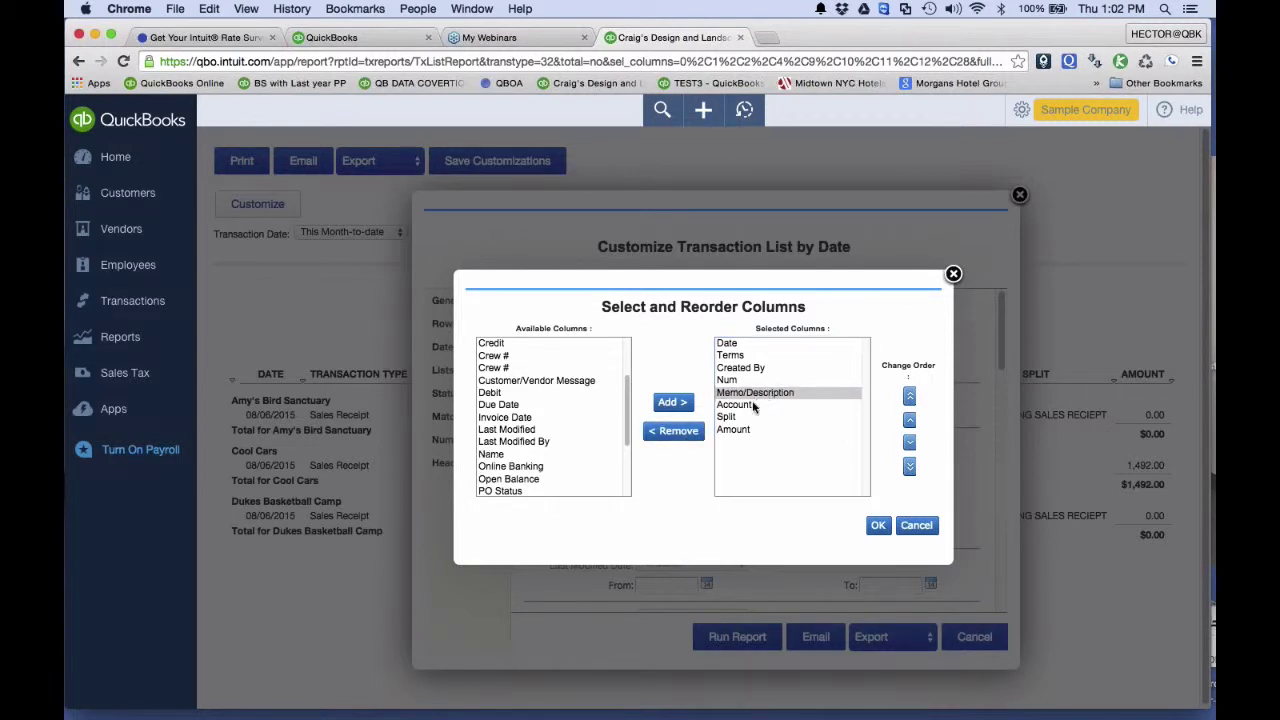
pyautogui.click(758, 405)
pyautogui.click(686, 432)
pyautogui.click(688, 432)
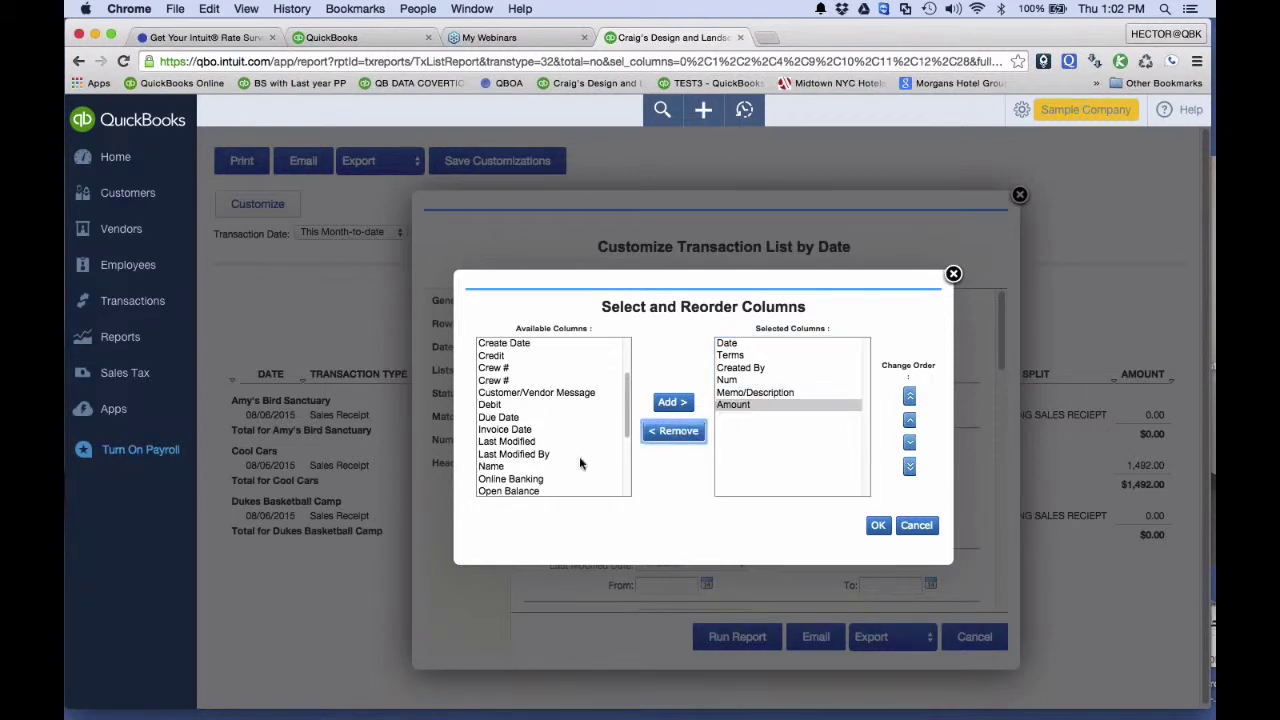
# Add Customer/Vendor Message to the selected columns just before Amount and run the customized report.
pyautogui.scroll(-1, 578, 462)
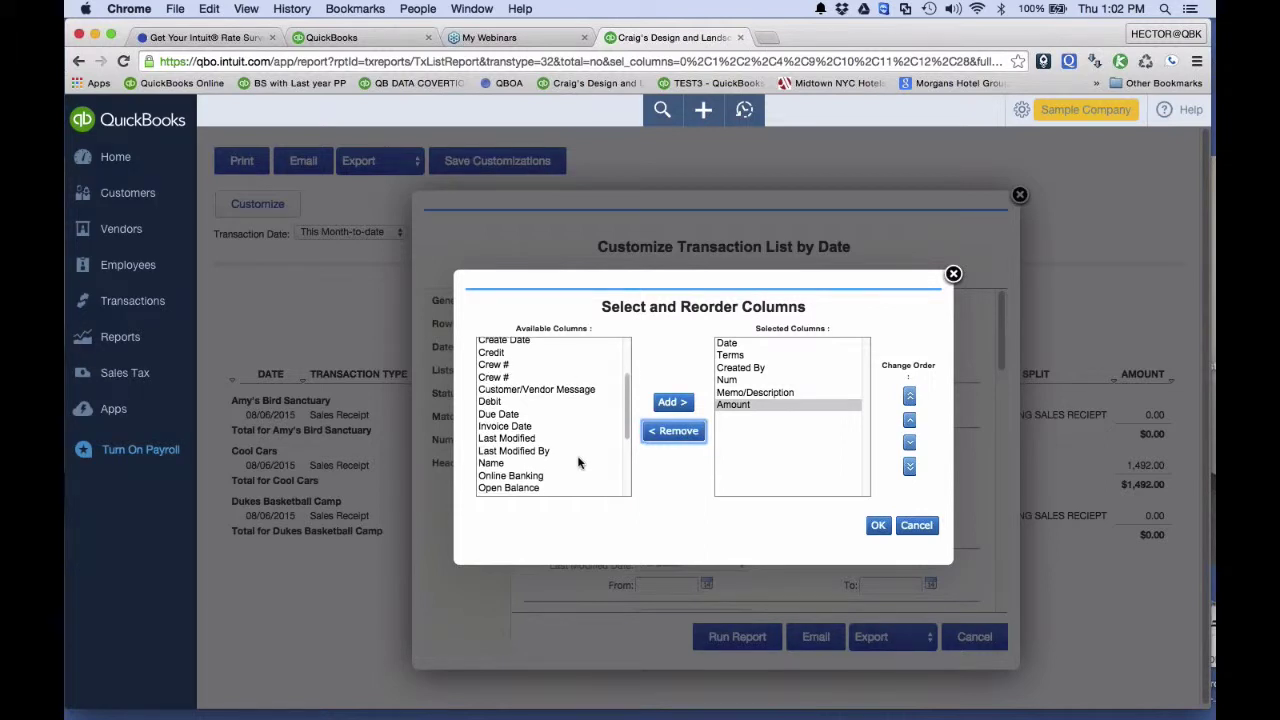
pyautogui.scroll(2, 578, 462)
pyautogui.click(580, 406)
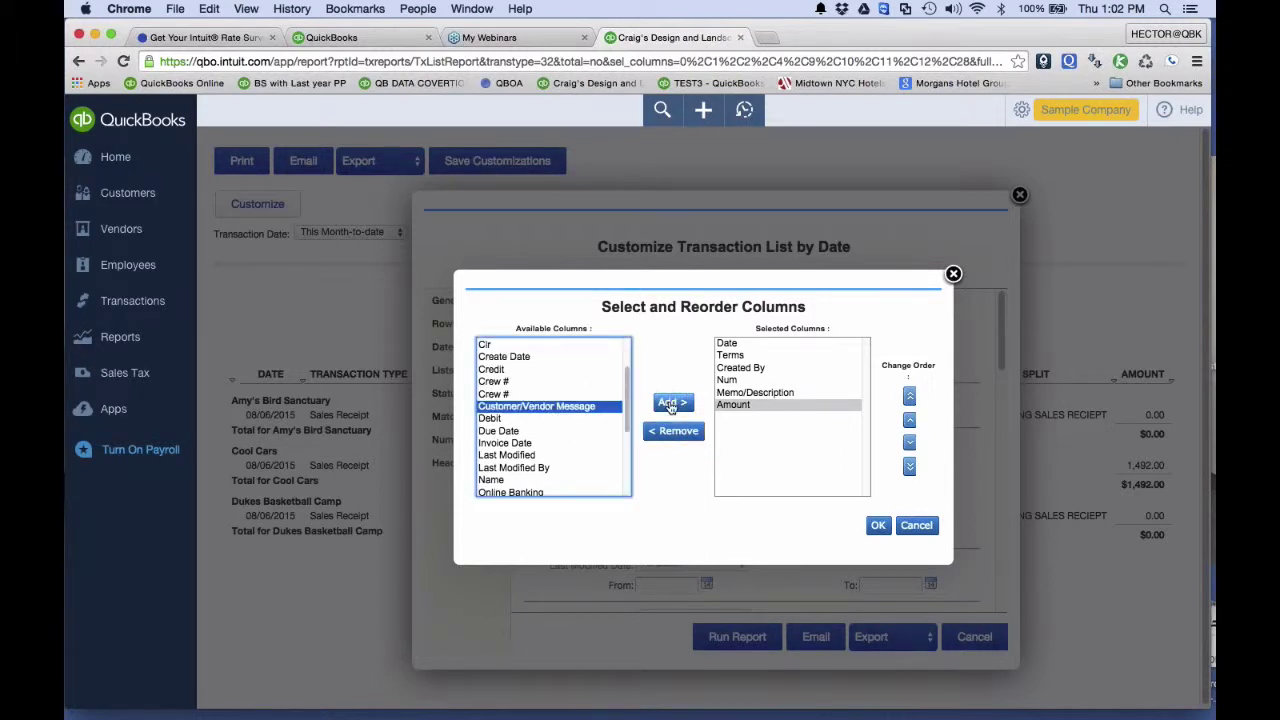
pyautogui.click(671, 406)
pyautogui.click(802, 417)
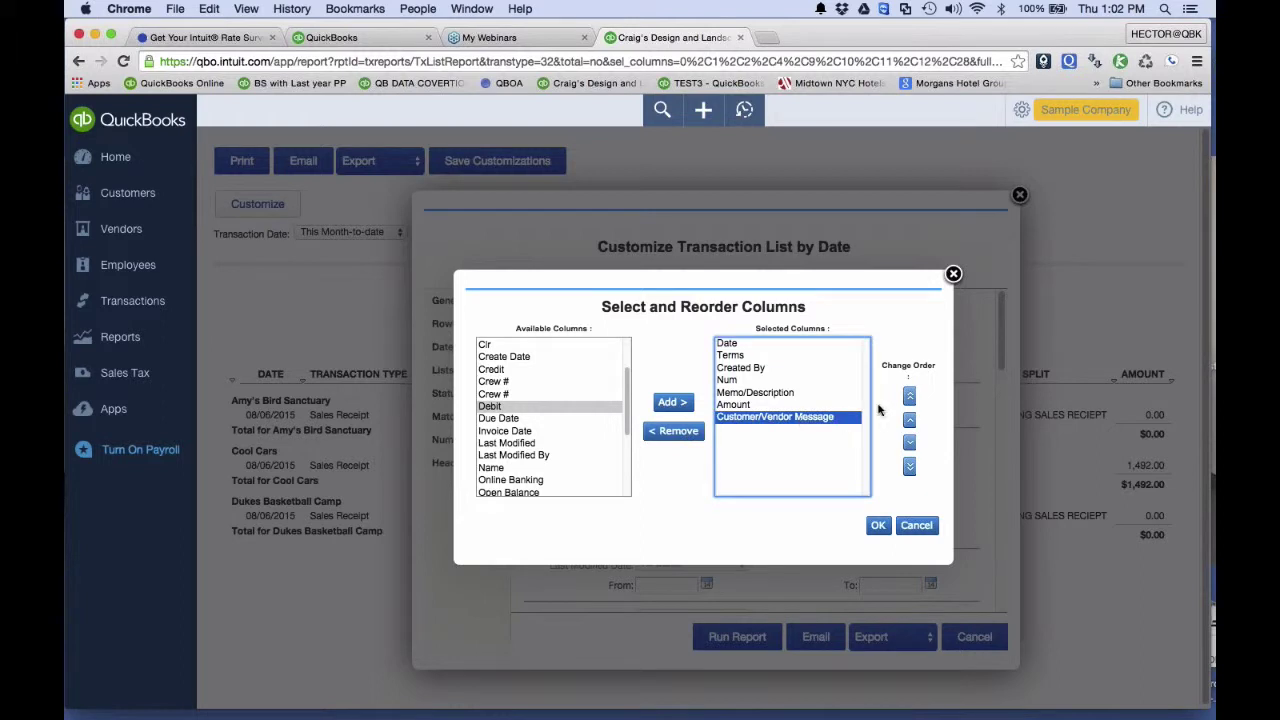
pyautogui.click(909, 420)
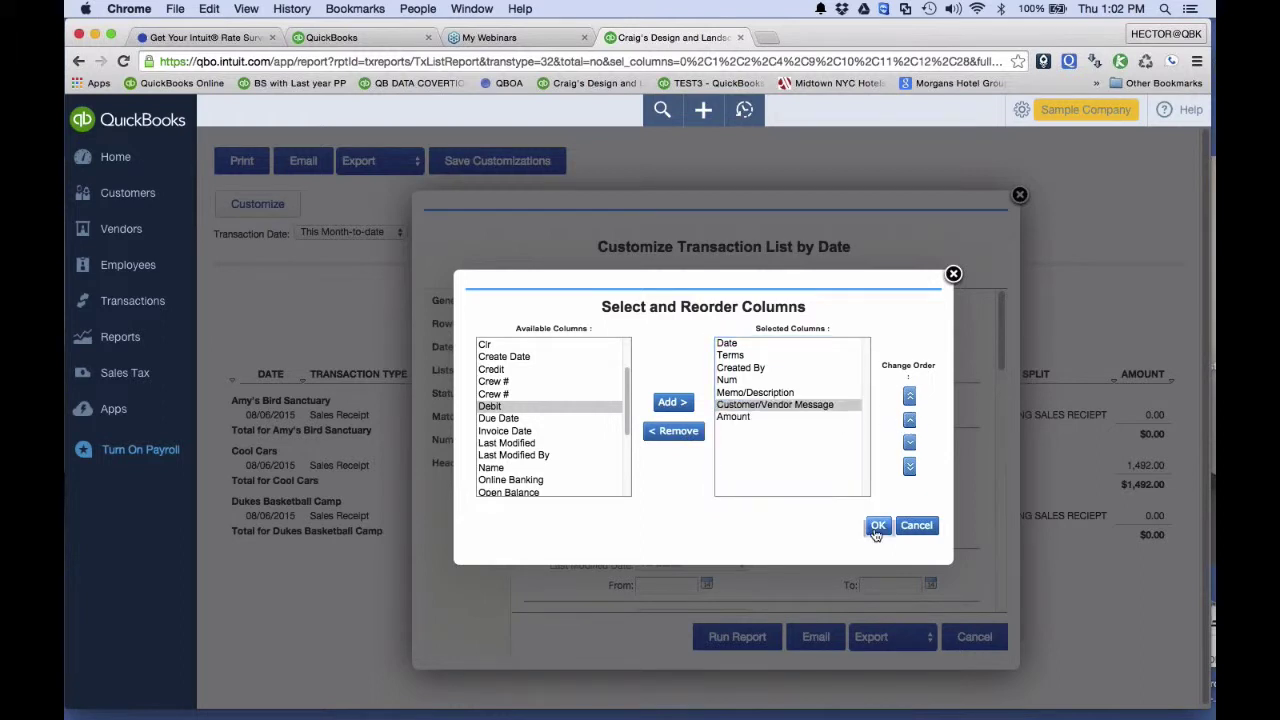
pyautogui.click(877, 527)
pyautogui.click(735, 640)
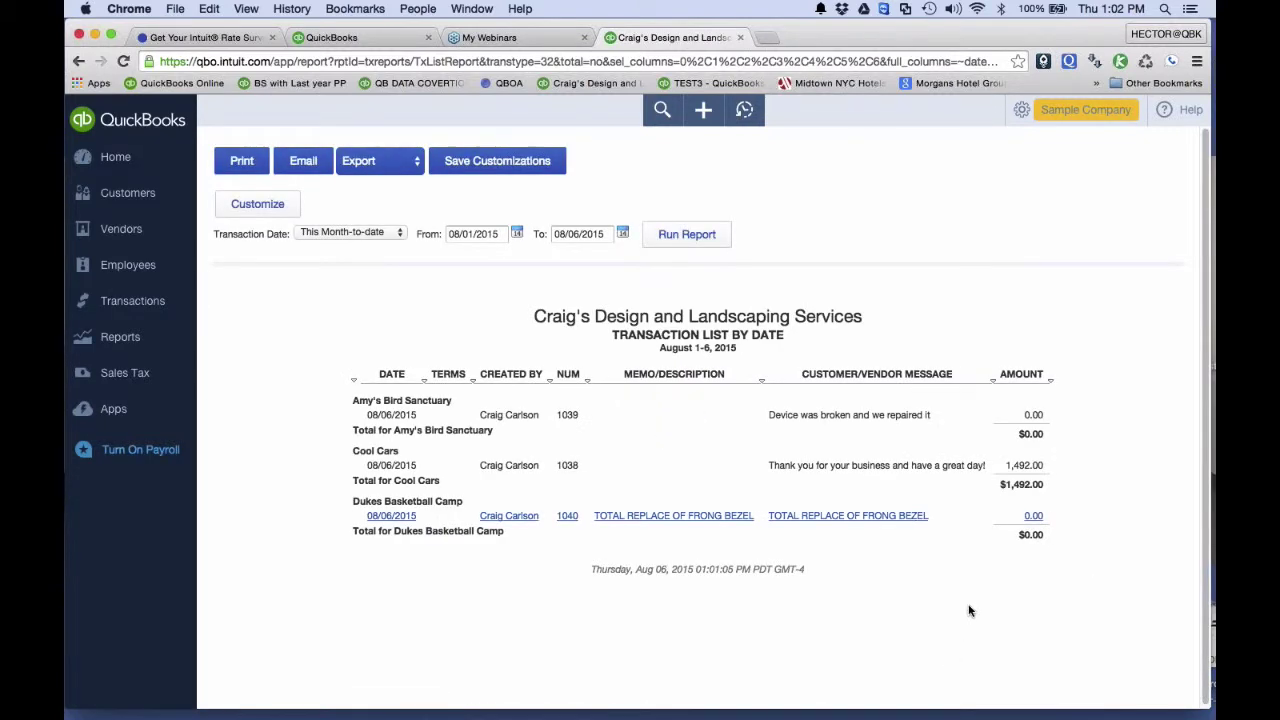
# Open the Cool Cars sales receipt from the report and delete it.
pyautogui.click(1025, 467)
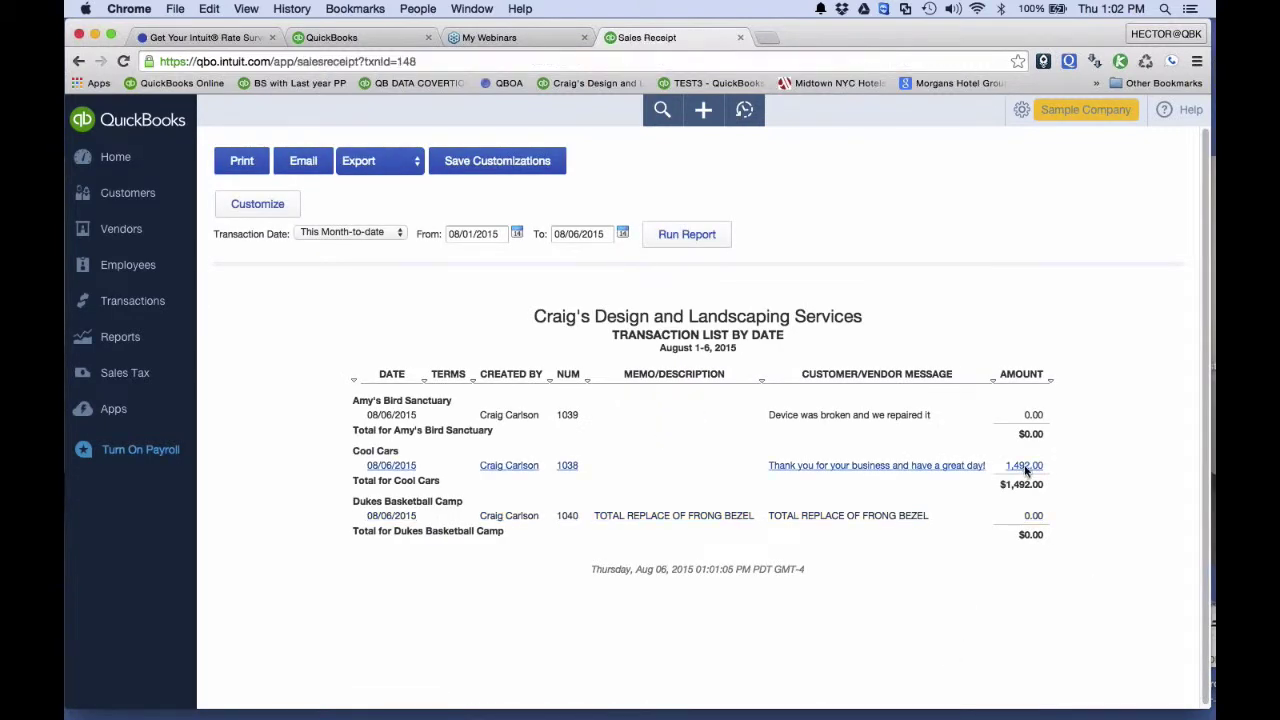
pyautogui.click(783, 688)
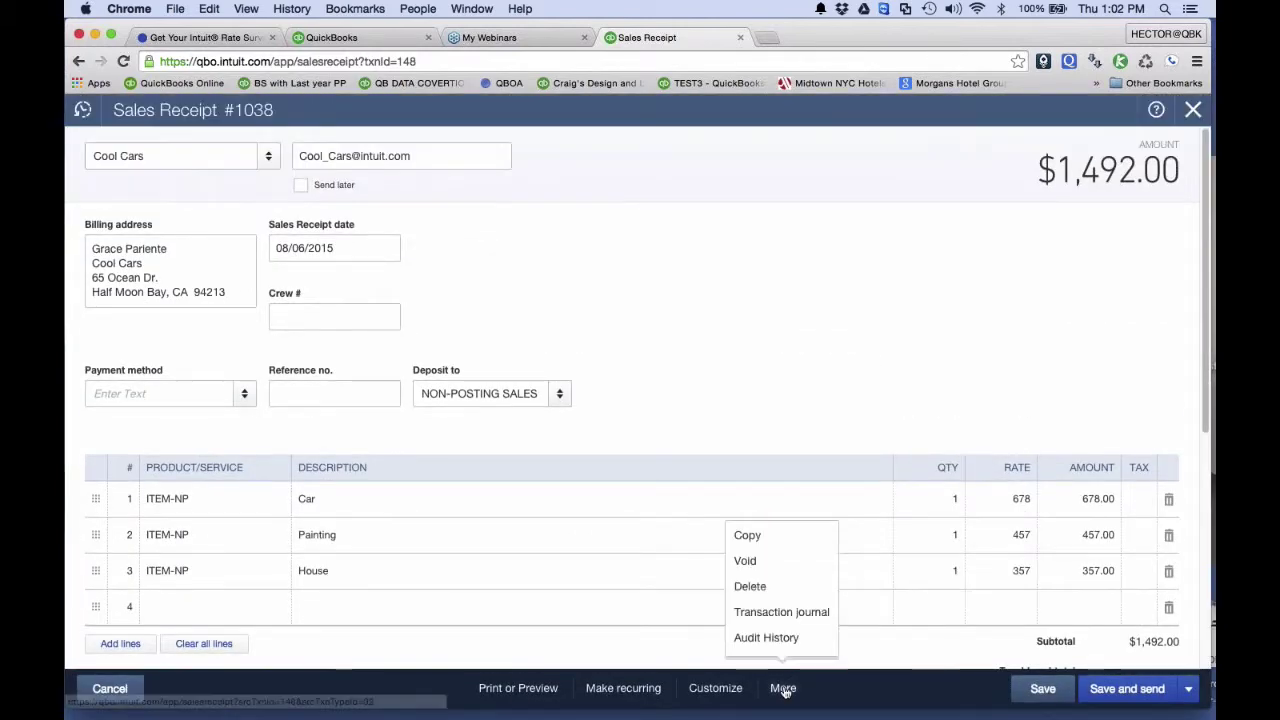
pyautogui.click(769, 590)
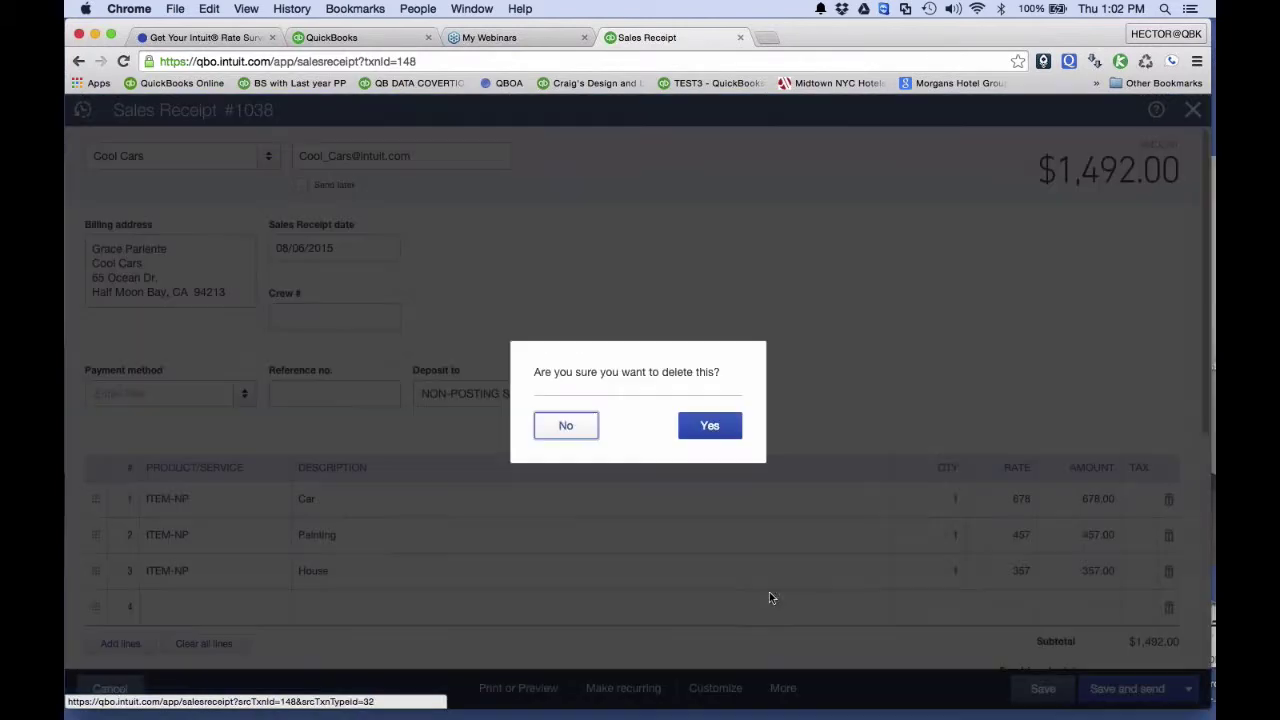
pyautogui.click(710, 427)
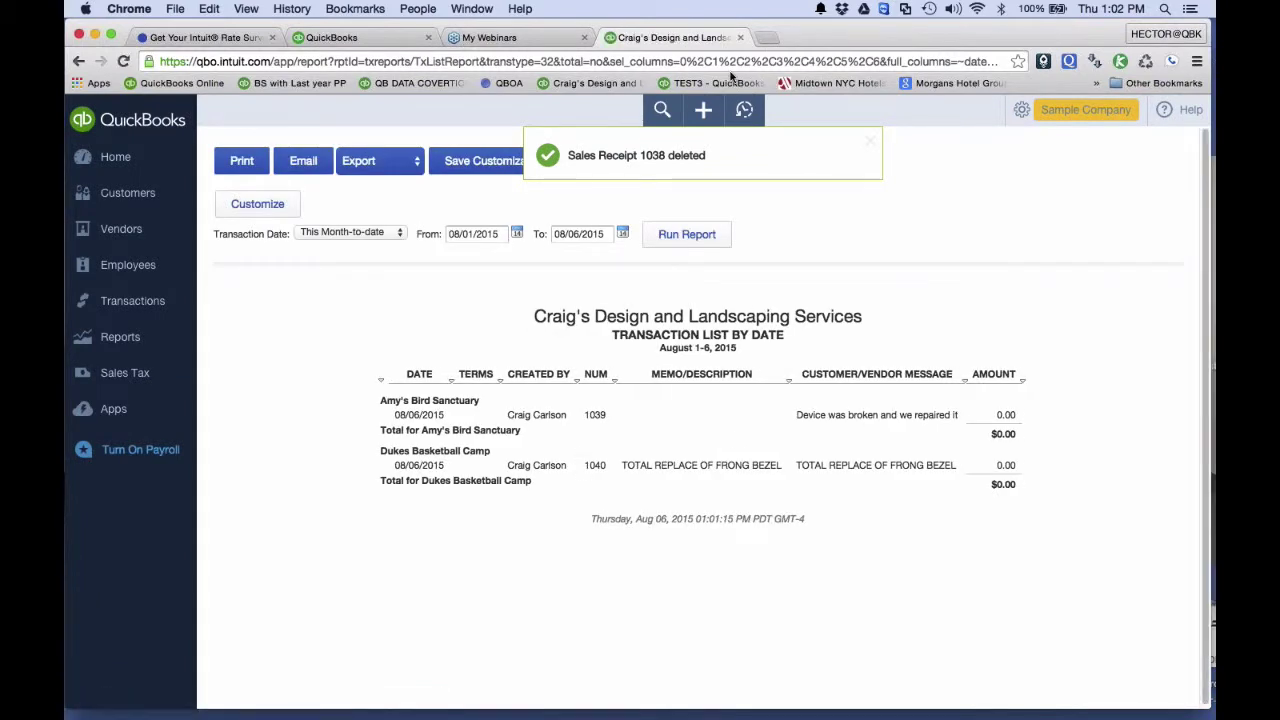
# Save the report customizations under the name SERVICE TRAX.
pyautogui.click(497, 163)
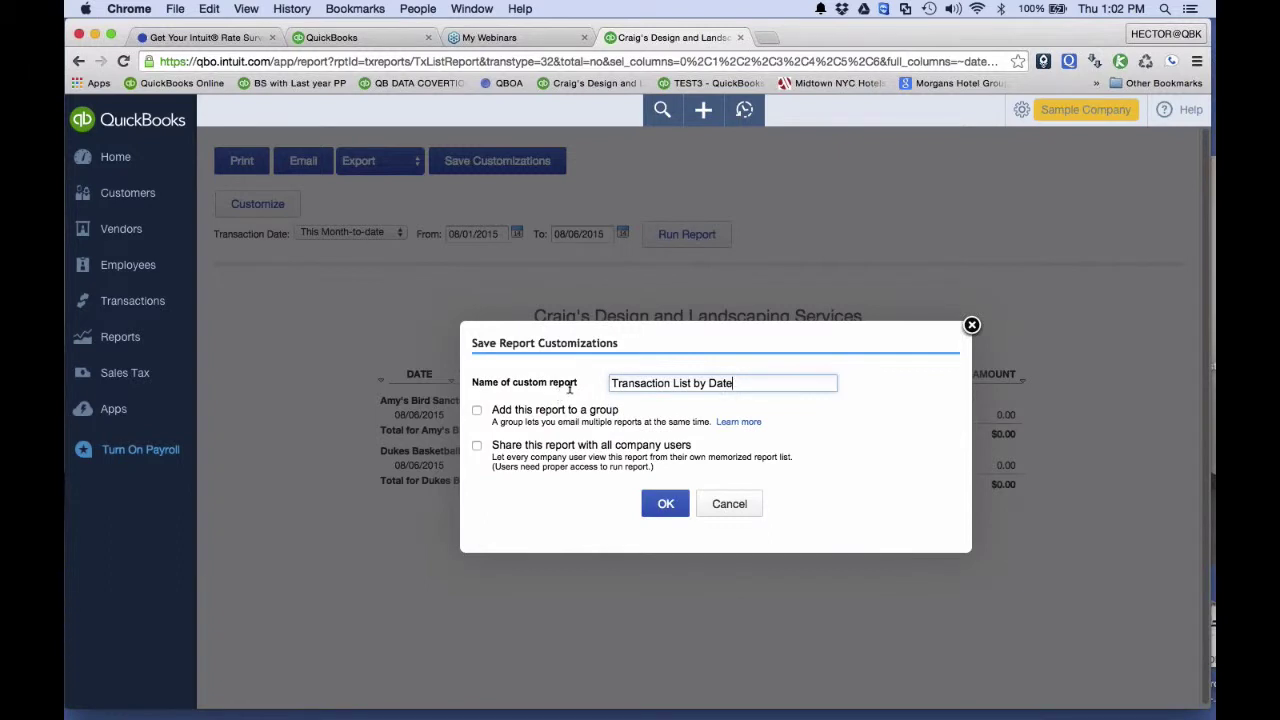
pyautogui.click(576, 387)
pyautogui.write('SERVICE')
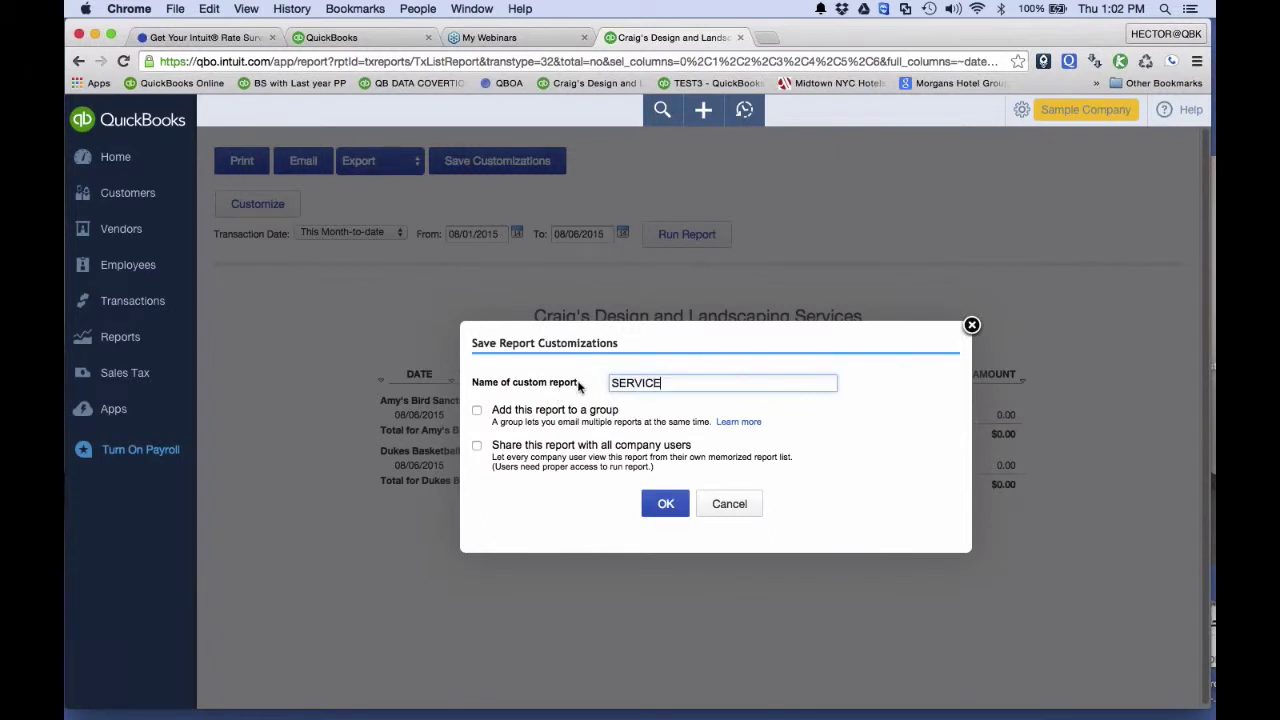
pyautogui.write(' TRAX')
pyautogui.click(667, 506)
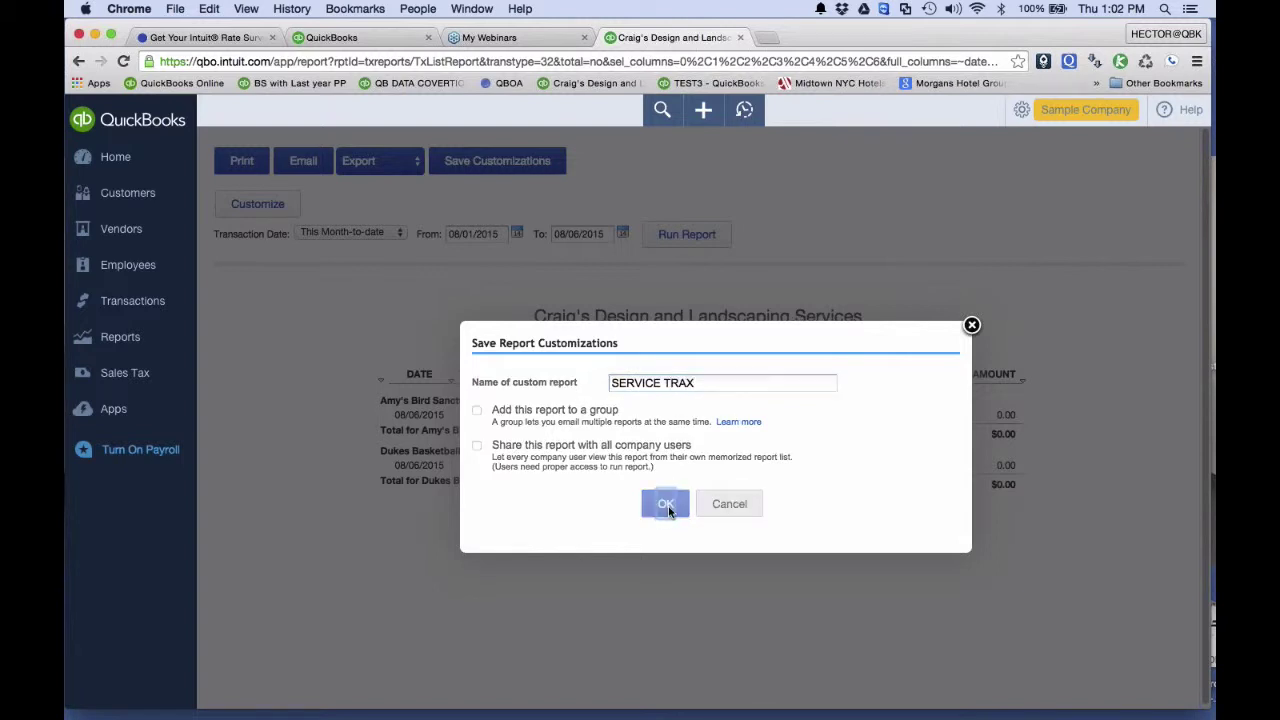